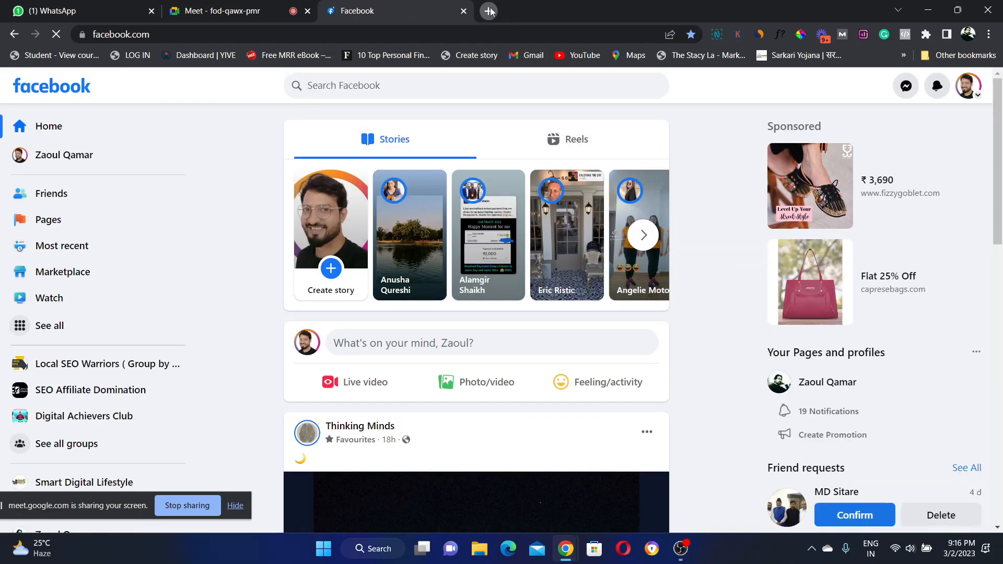
Open Meta Business Suite in a new browser tab and bring up its list of business accounts
left_click(490, 10)
type("busi")
key("Return")
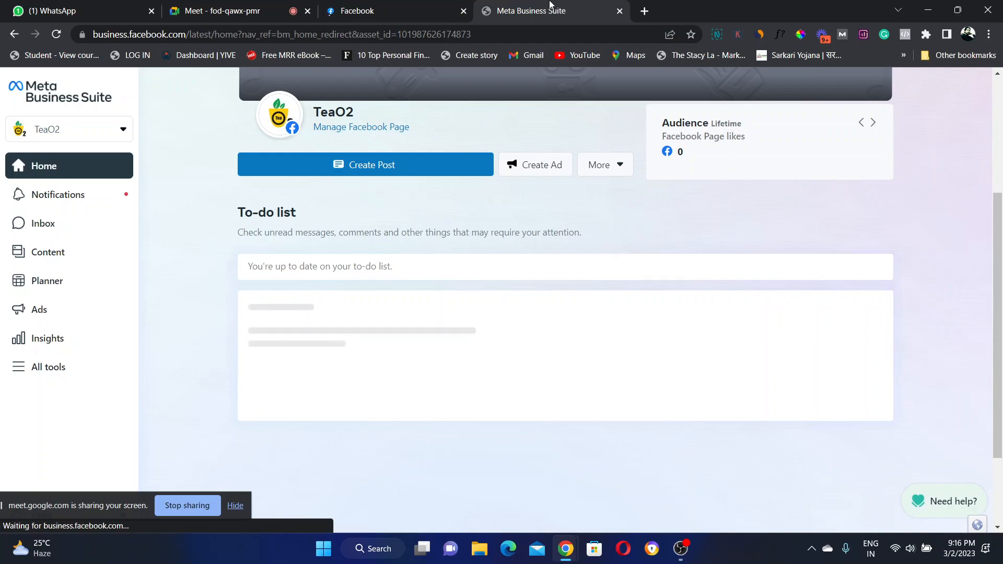
left_click(123, 133)
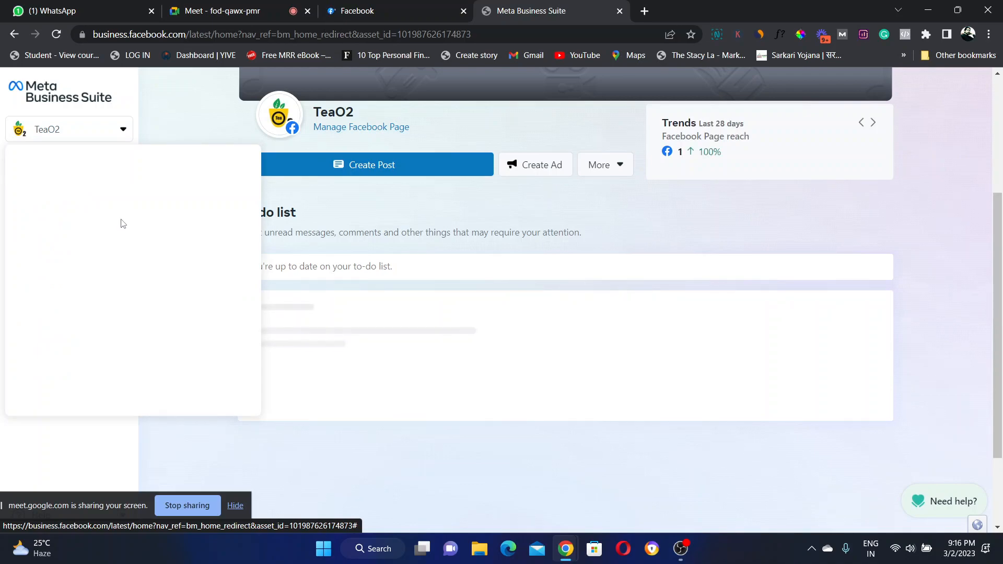
Switch to the Google Meet call, admit the waiting participant and check the in-call messages
left_click(208, 7)
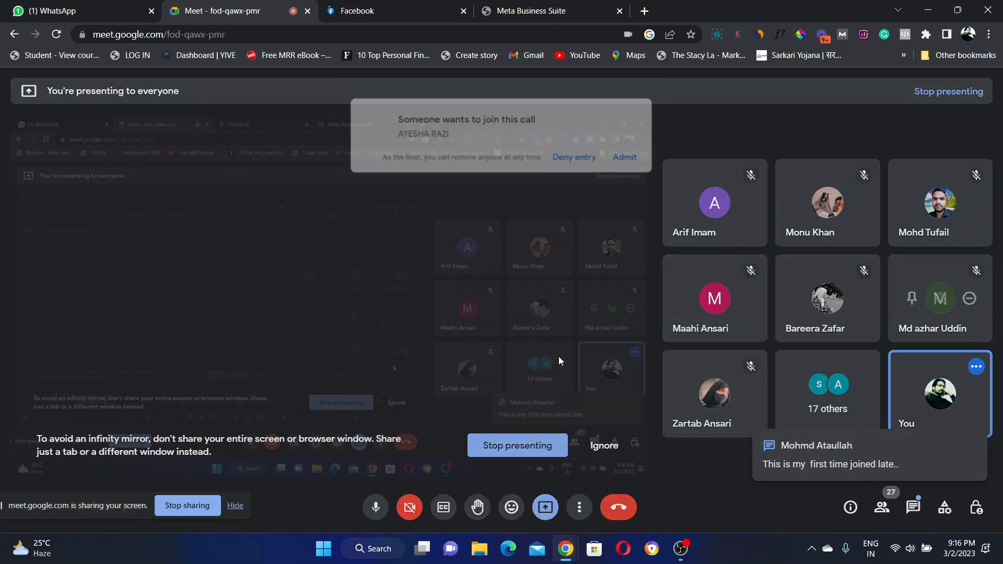
left_click(646, 143)
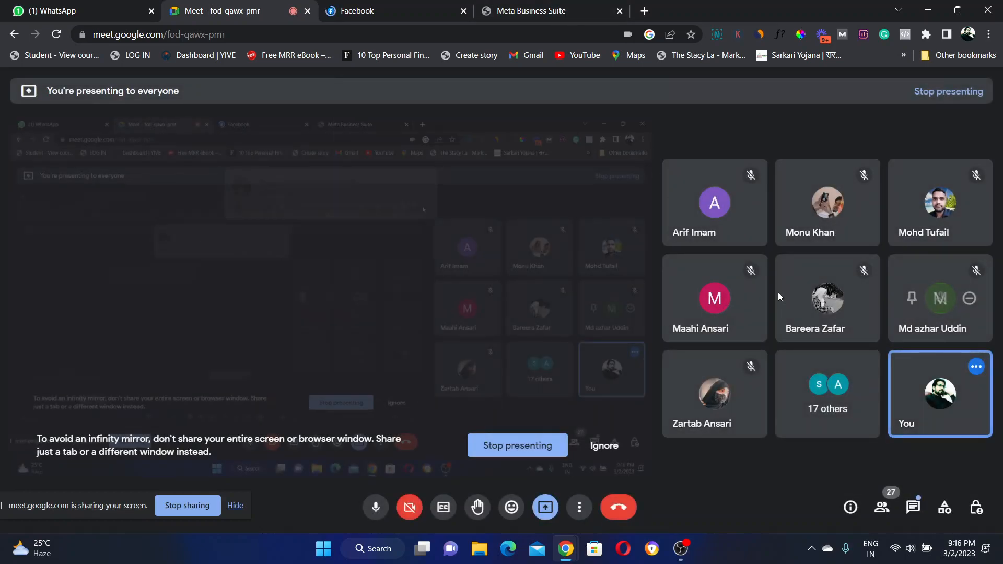
left_click(914, 507)
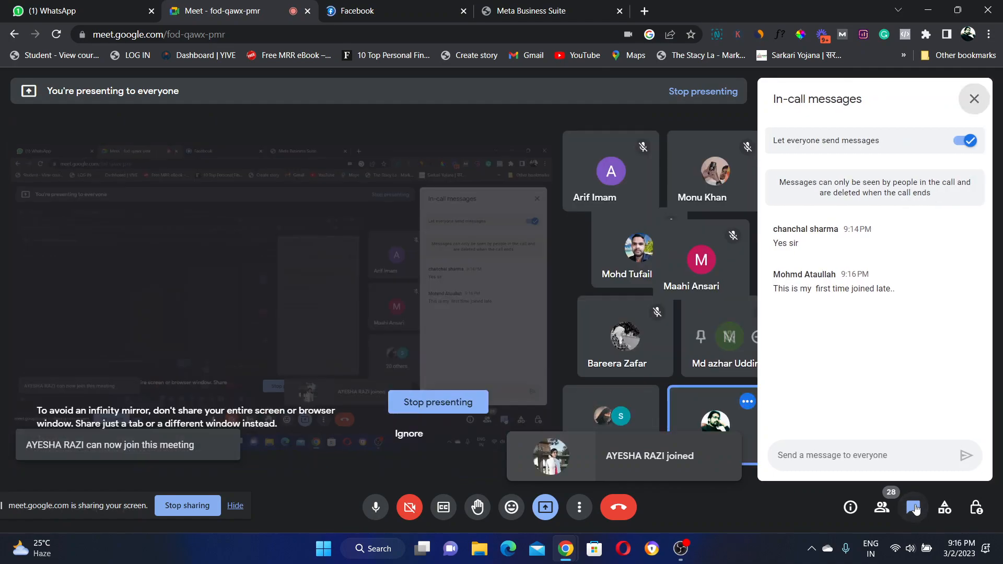
left_click(916, 510)
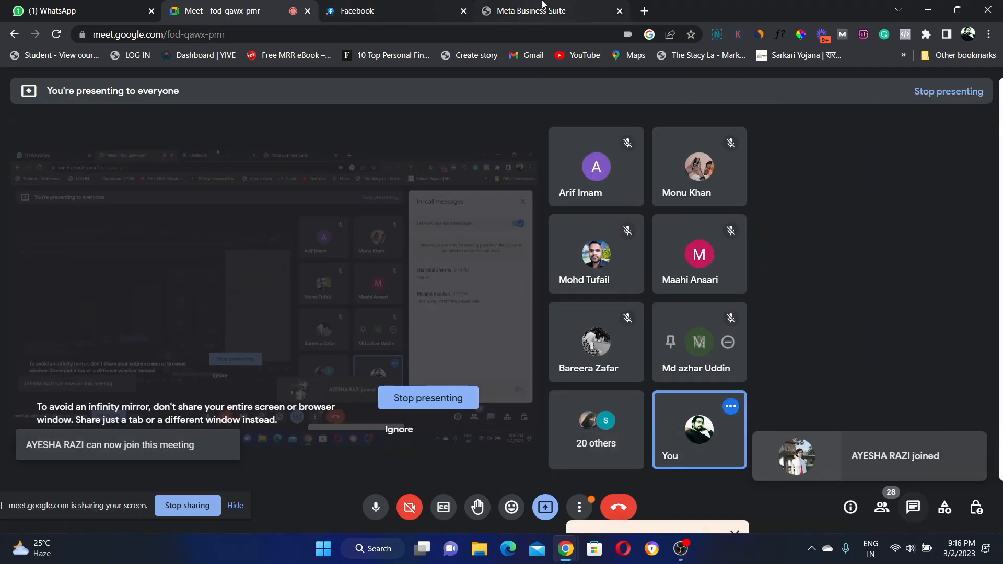
left_click(542, 7)
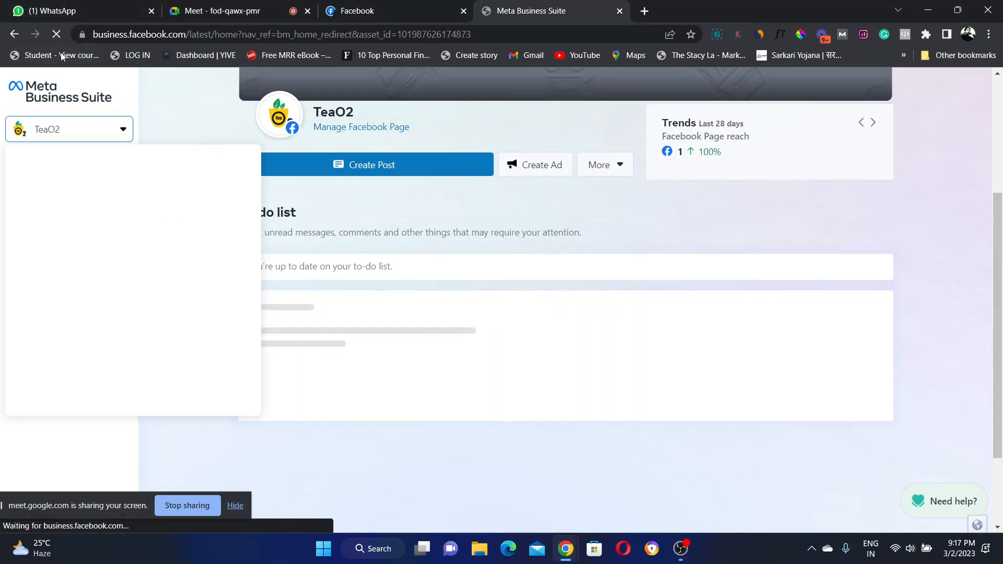
left_click(342, 8)
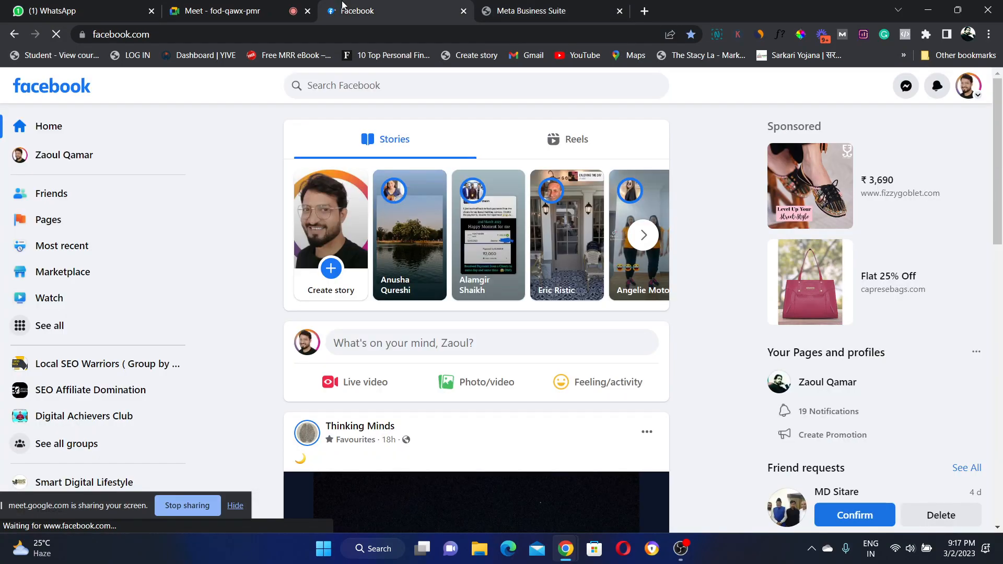
left_click(512, 8)
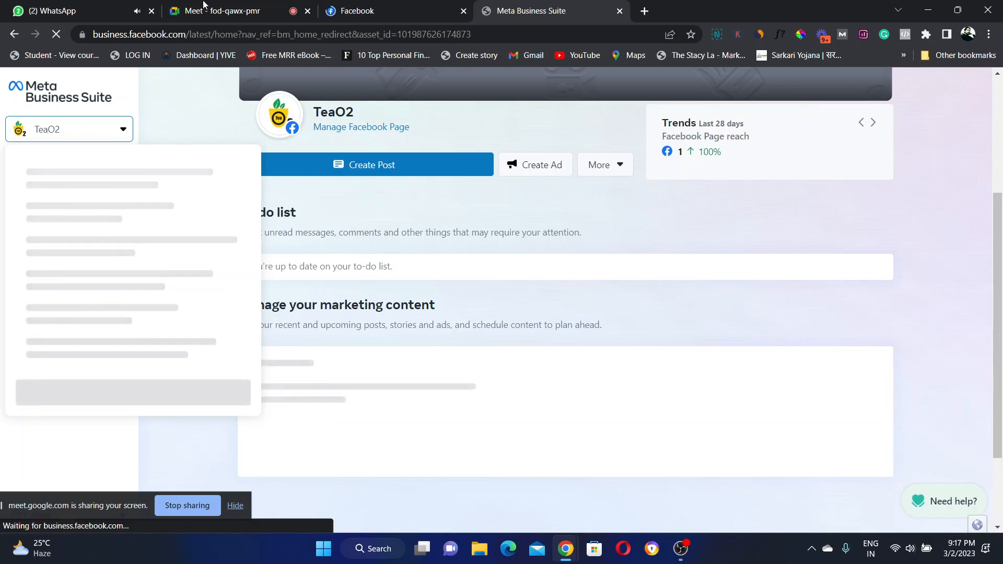
Look at the Google Meet call's further options and check the running recording in OBS
left_click(222, 11)
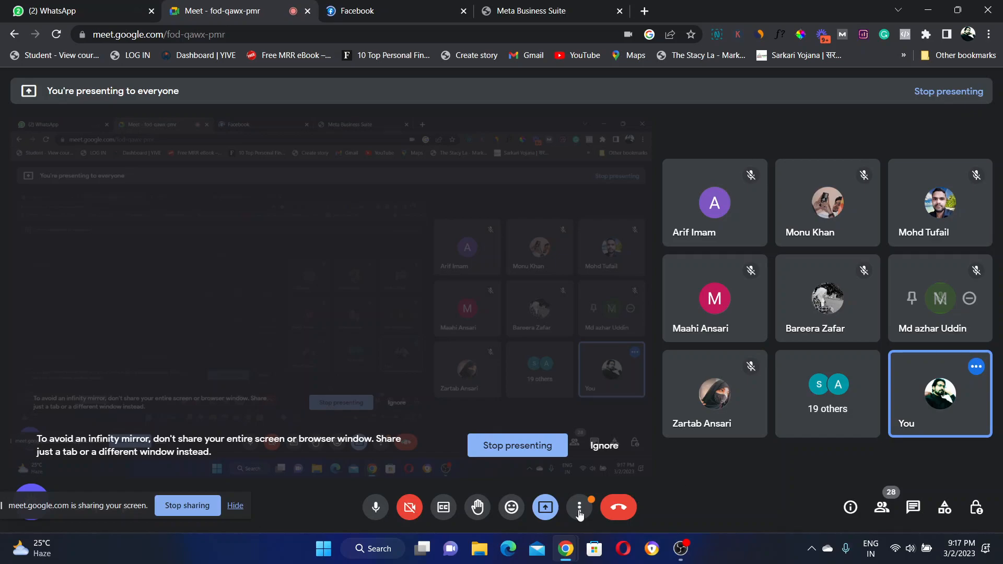
left_click(579, 507)
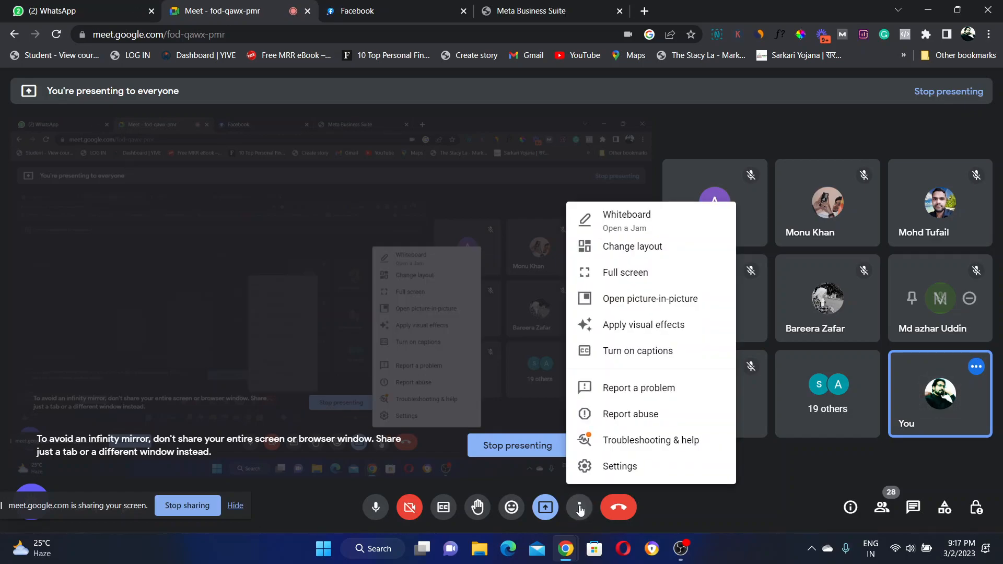
left_click(579, 507)
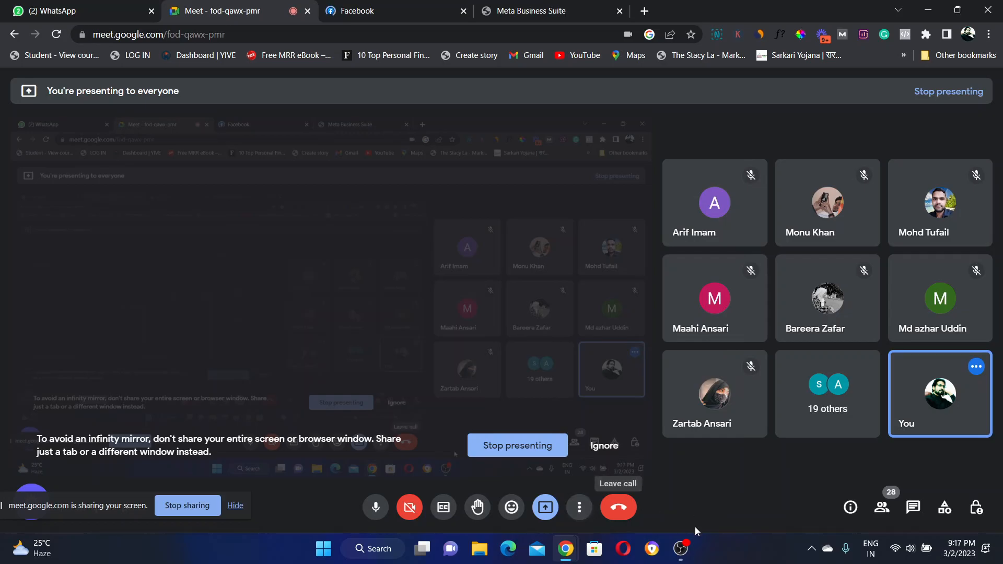
left_click(682, 551)
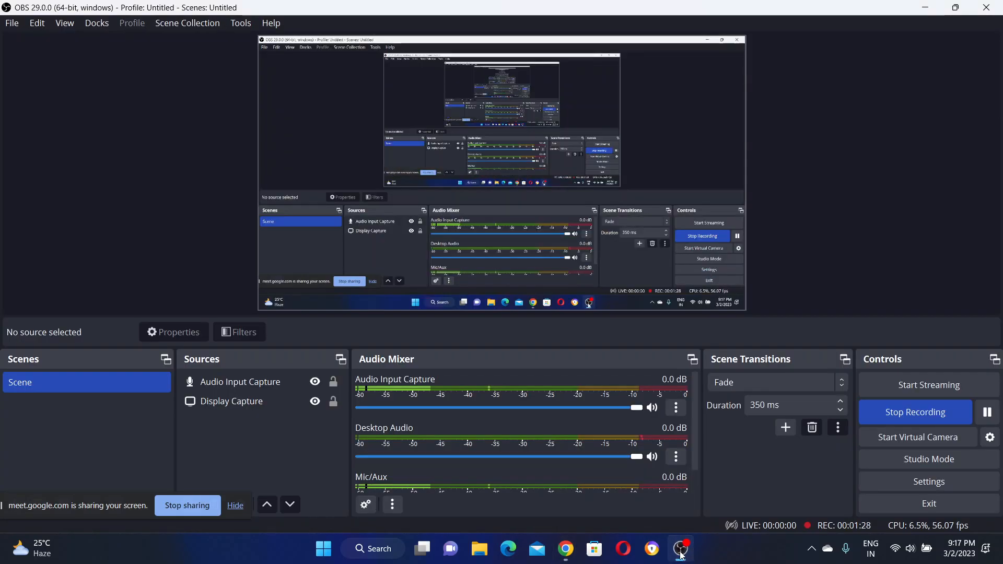
left_click(682, 553)
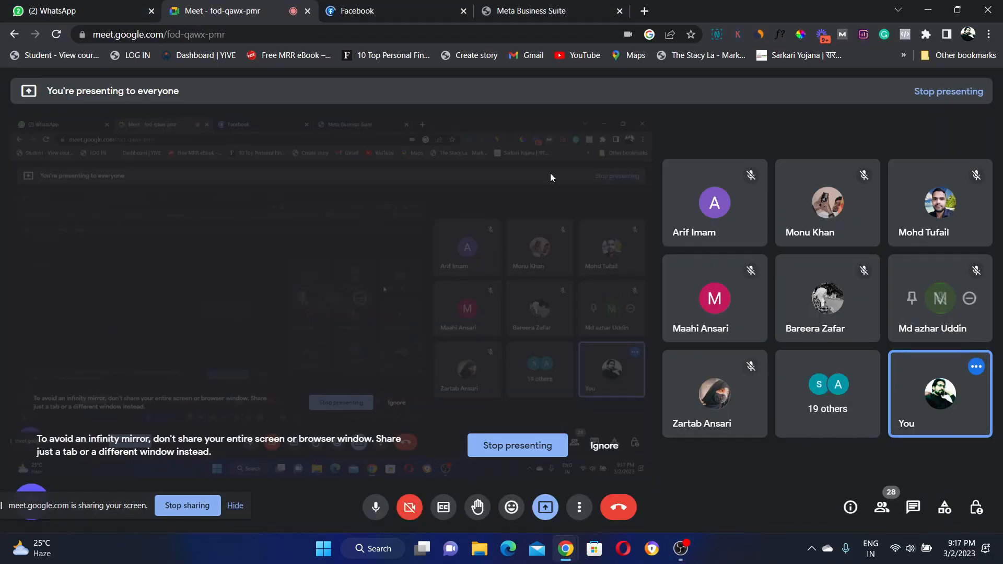
Return to Meta Business Suite and move the screen-sharing notice down so it no longer covers the page
left_click(499, 6)
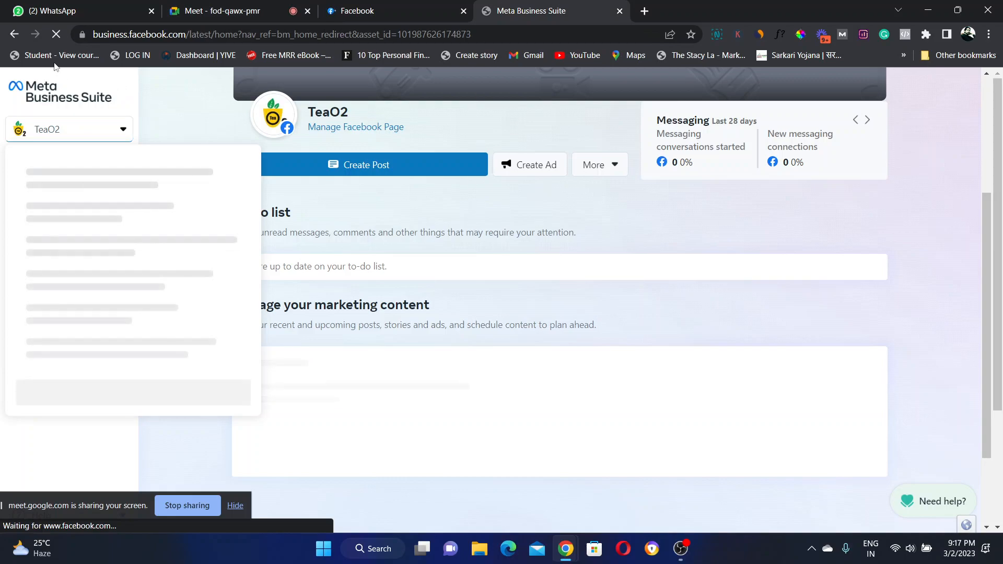
left_click(55, 36)
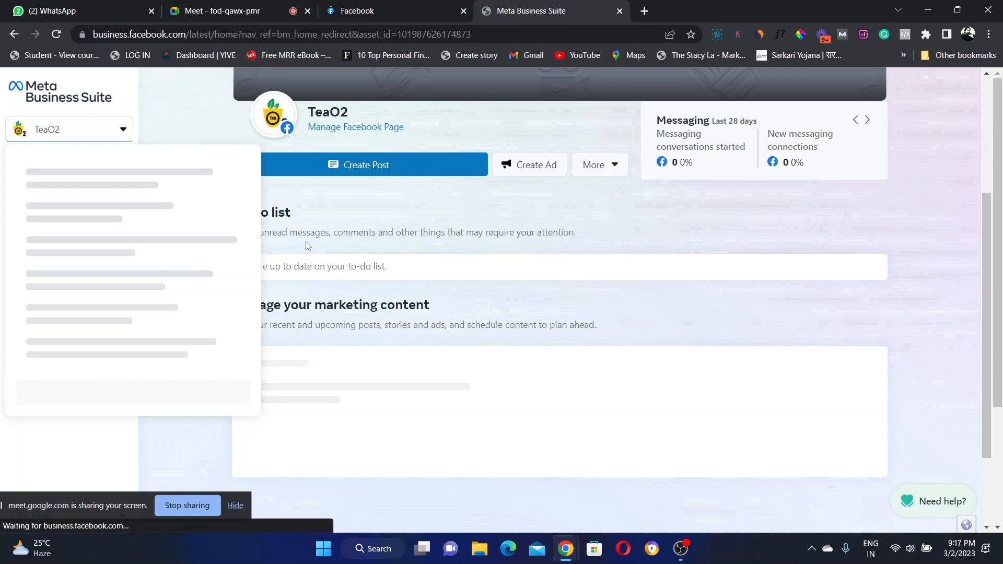
left_click_drag(58, 506, 70, 554)
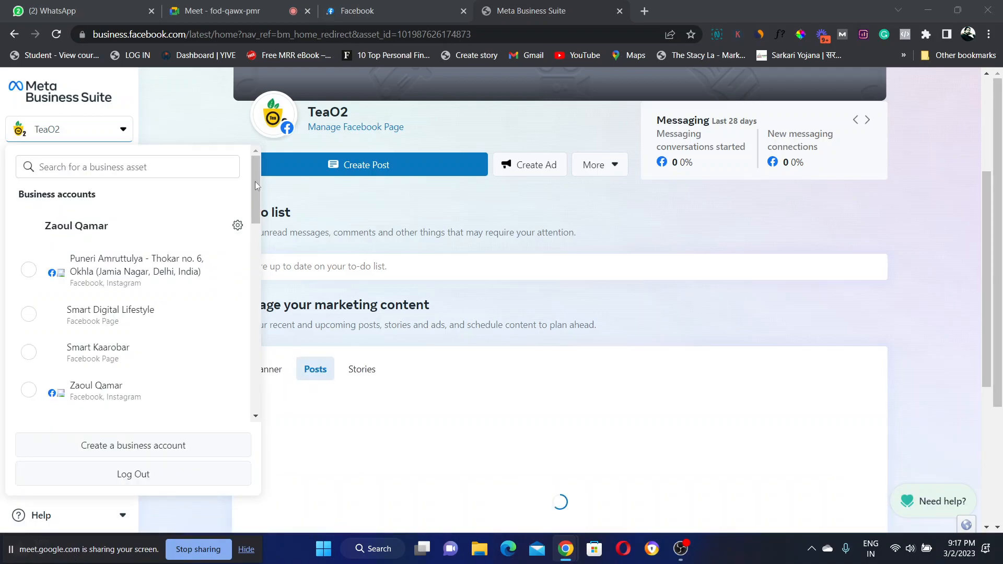
left_click(387, 2)
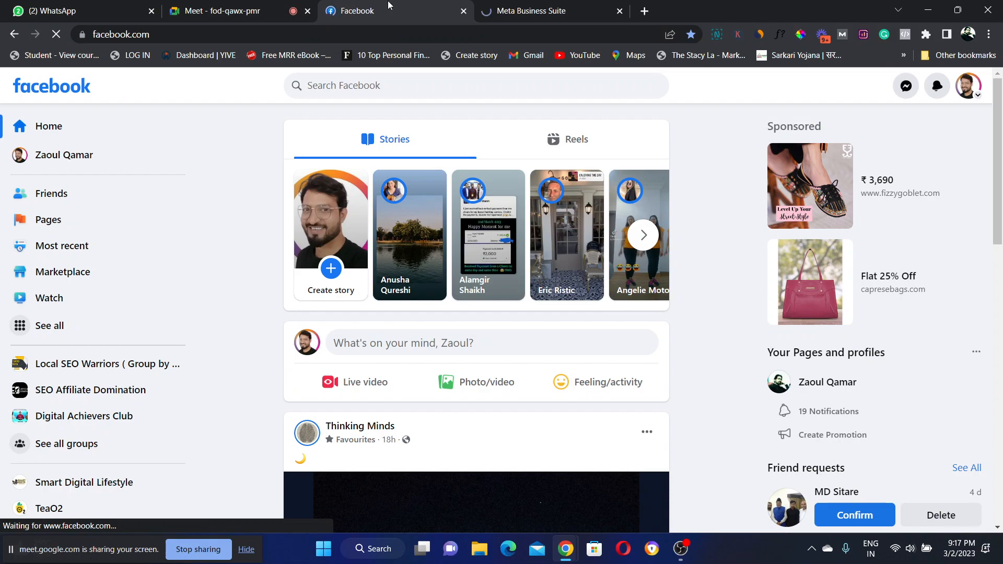
left_click(508, 4)
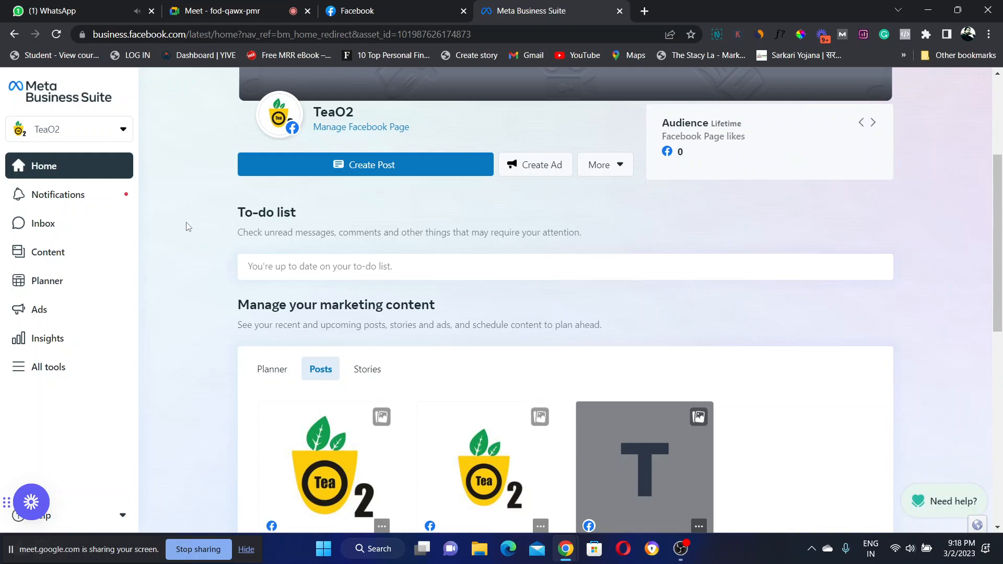
Find the Okhealths business account among the business accounts and open its full business settings
left_click(117, 137)
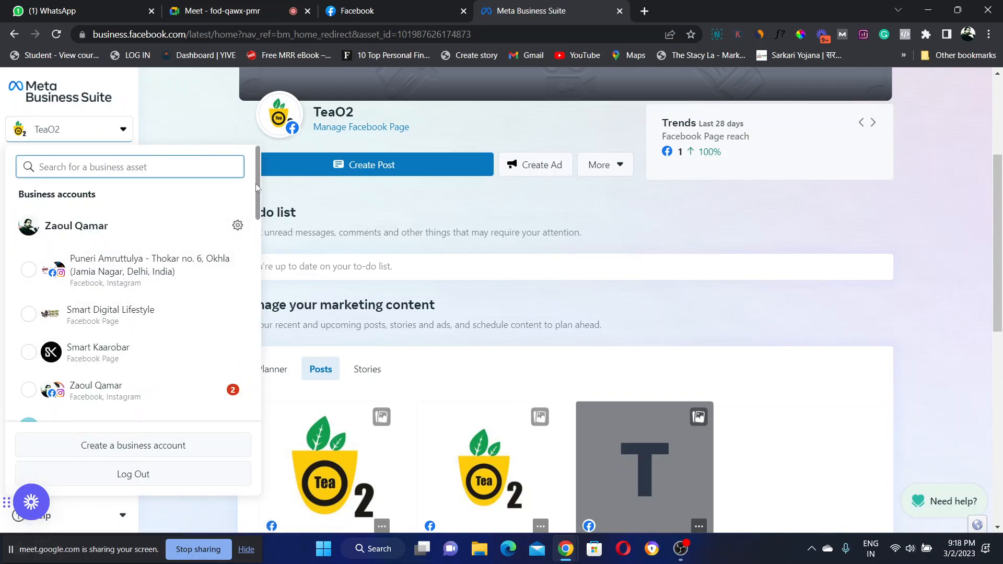
scroll(250, 209, "down", 4)
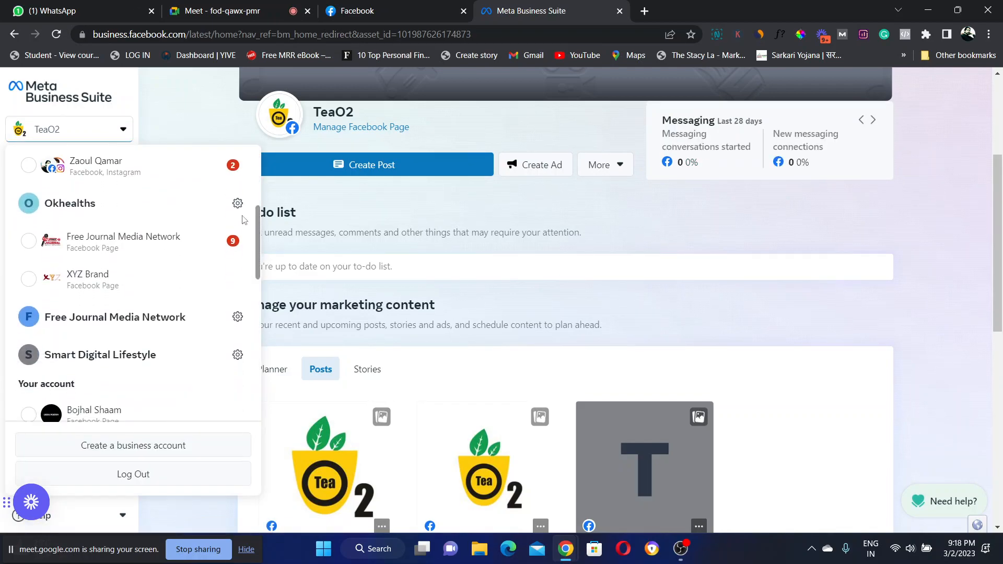
left_click(236, 204)
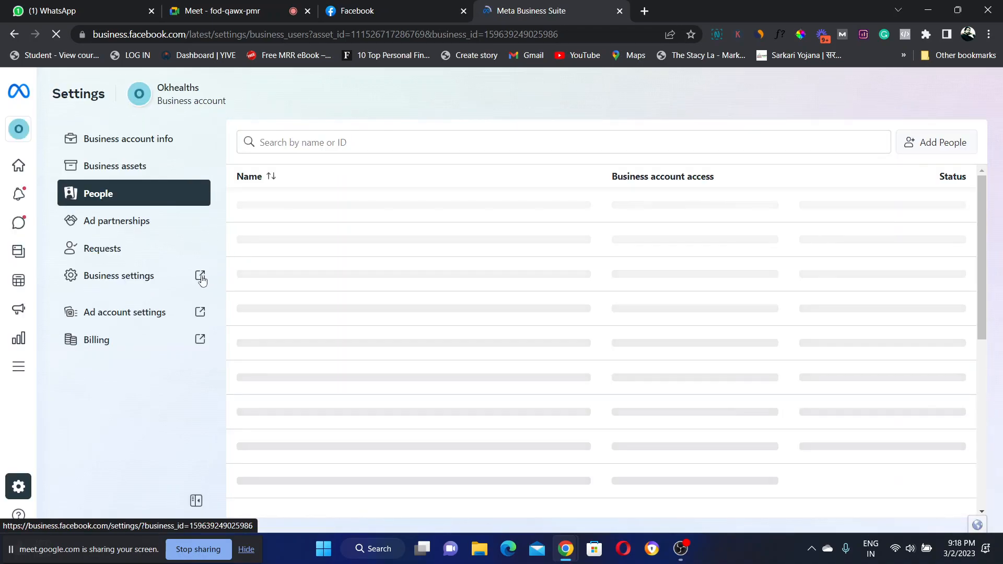
left_click(202, 280)
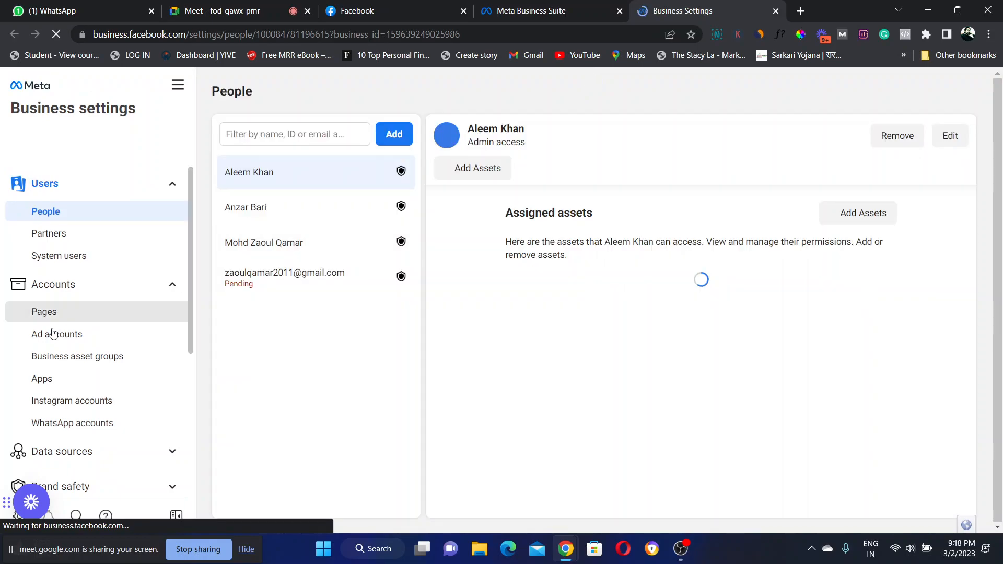
Open the XYZ Brand ad account in Ads Manager and dismiss the payment method notice
left_click(53, 334)
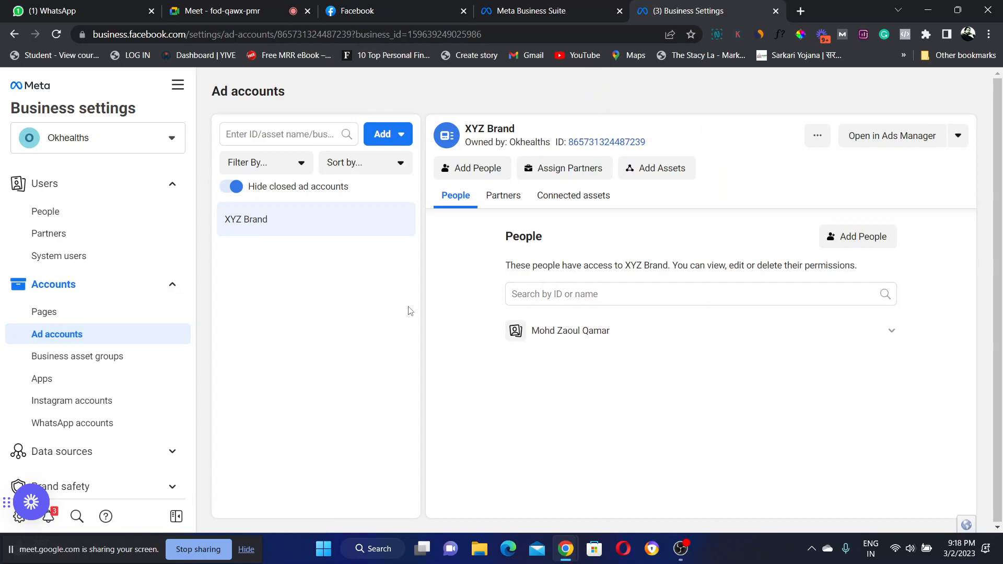
left_click(872, 140)
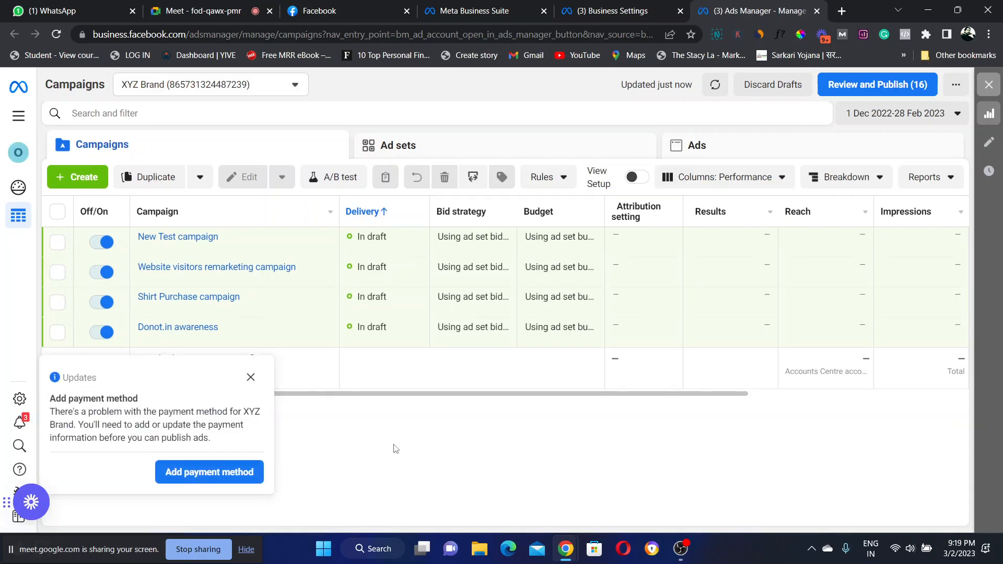
left_click(251, 377)
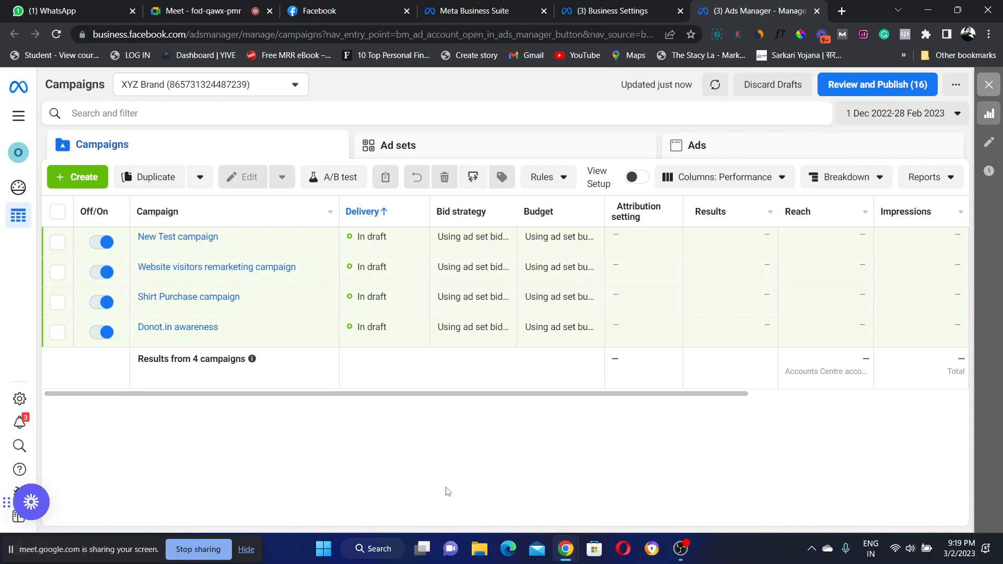
Examine the list of managed Pages on Facebook, from the updated Pages through to the classic Pages
left_click(334, 10)
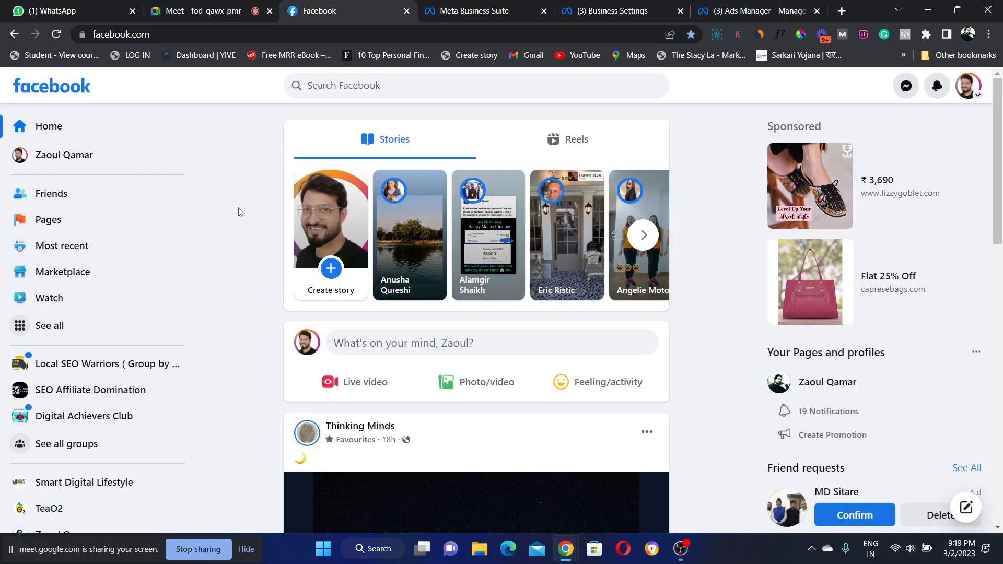
left_click(54, 222)
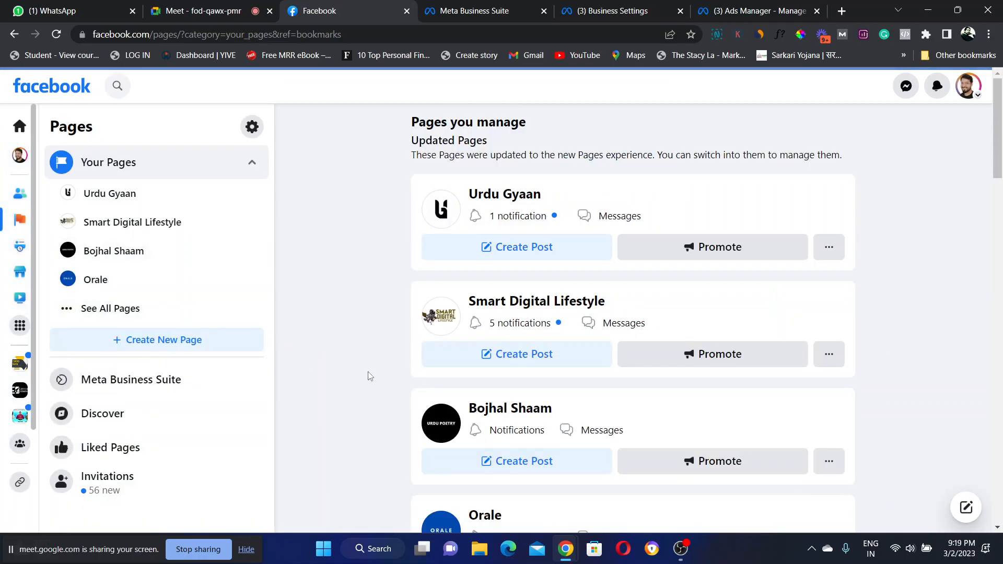
left_click_drag(997, 126, 990, 287)
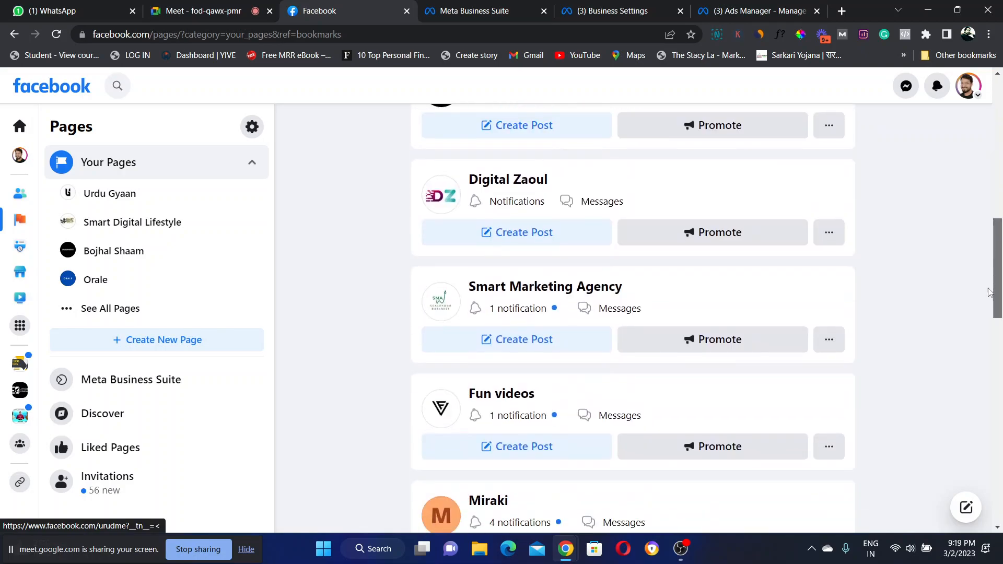
scroll(989, 286, "down", 8)
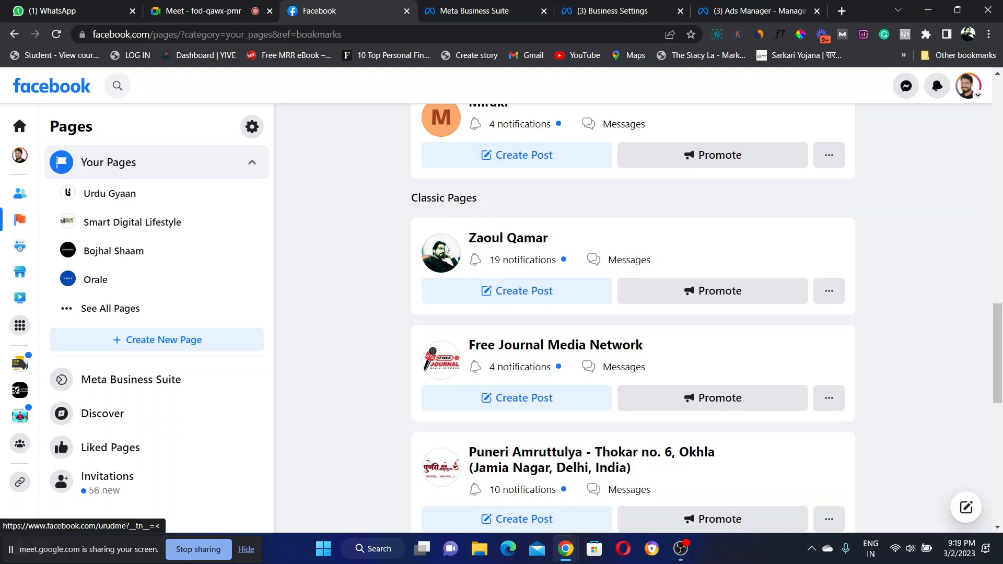
Look through the available sections of the Okhealths business settings
left_click(589, 7)
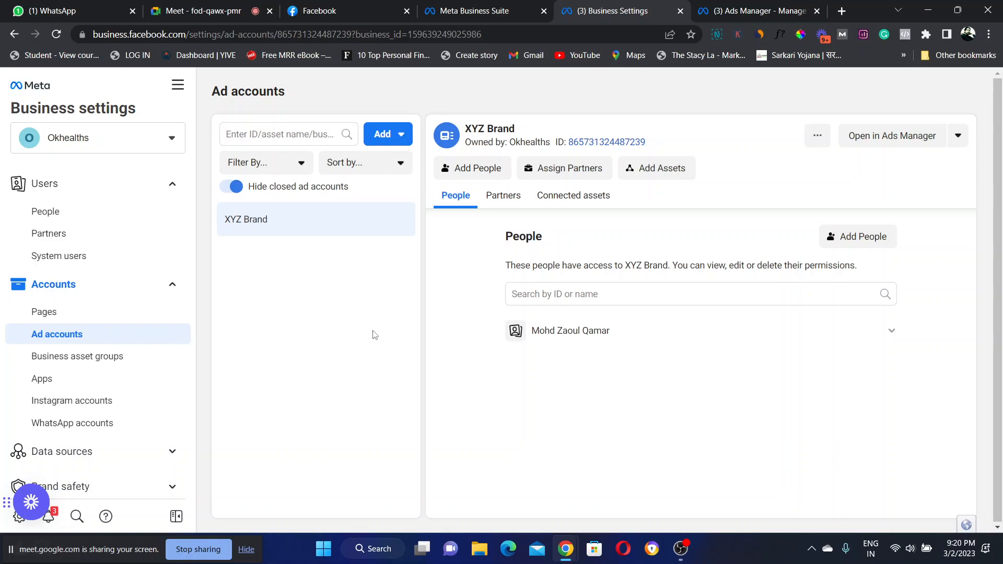
left_click_drag(190, 193, 192, 396)
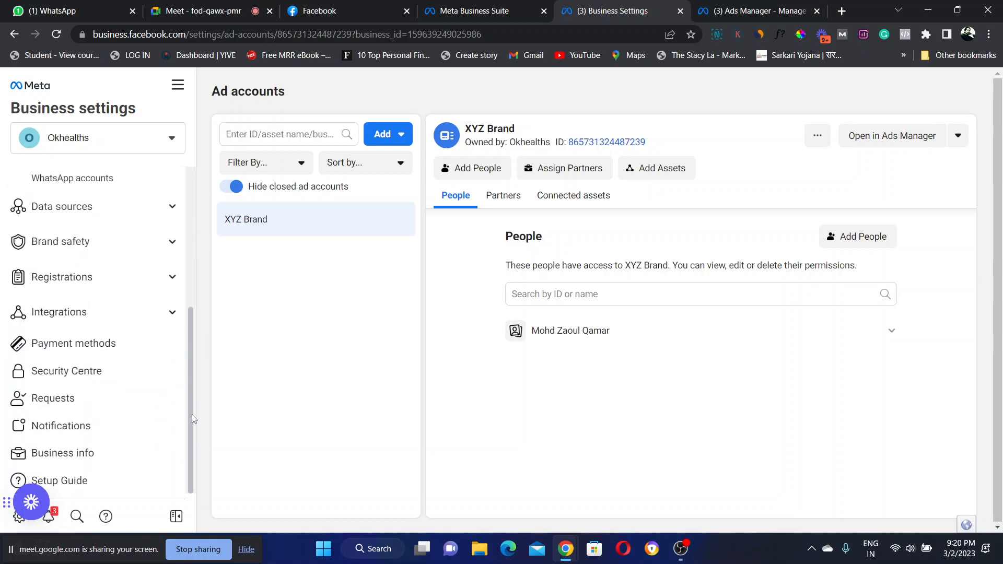
scroll(194, 449, "up", 5)
scroll(194, 449, "down", 5)
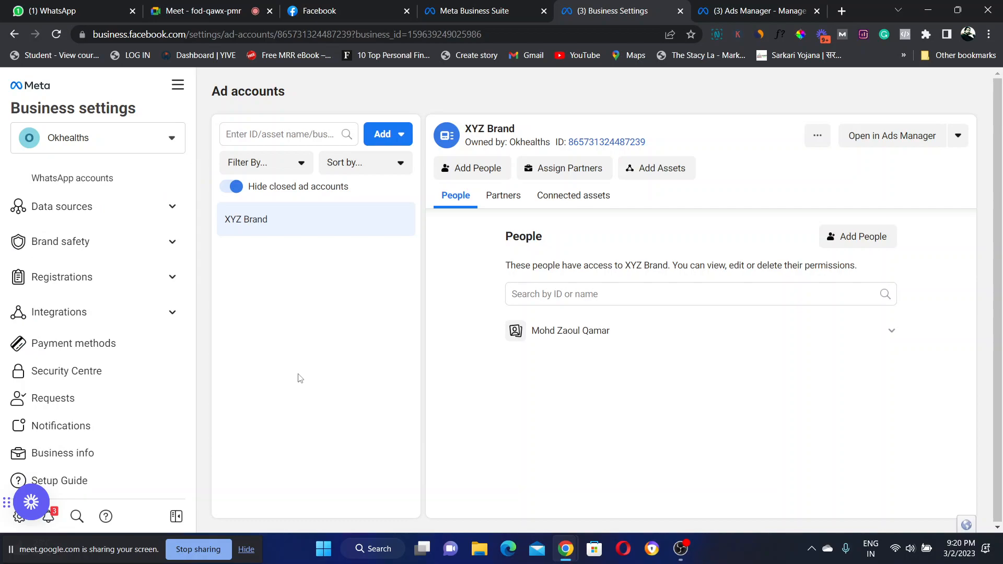
Admit the waiting participant to the Google Meet call and return to the XYZ Brand campaigns in Ads Manager
left_click(201, 10)
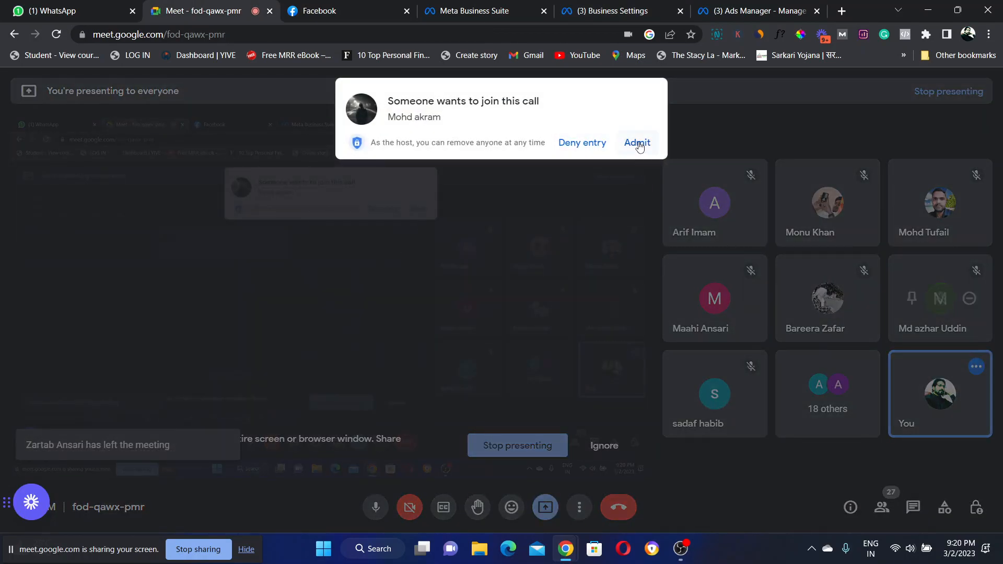
left_click(637, 143)
left_click(755, 11)
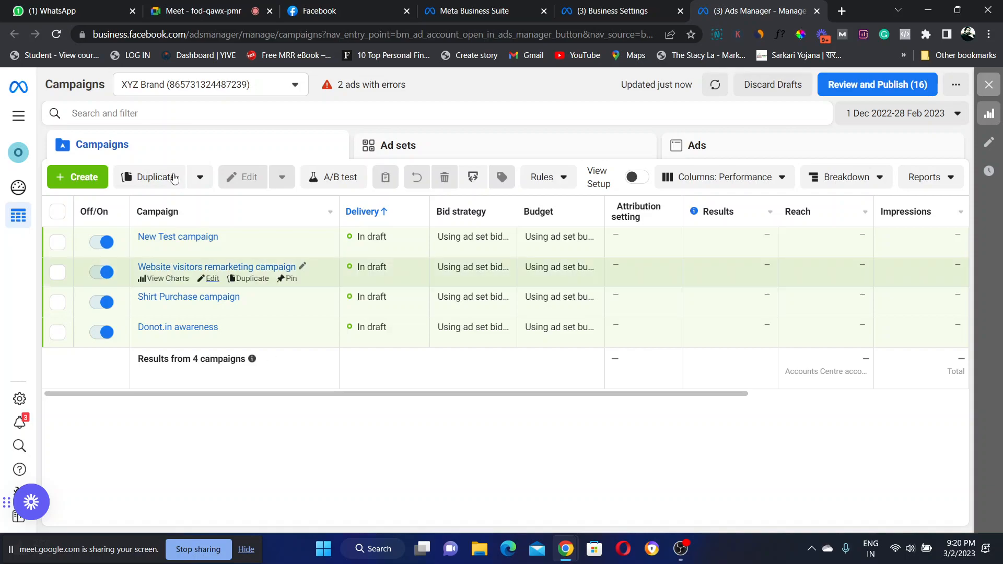
Open the New Test campaign for editing and look through the settings of Test Adset and New Sales ad
mouse_move(210, 255)
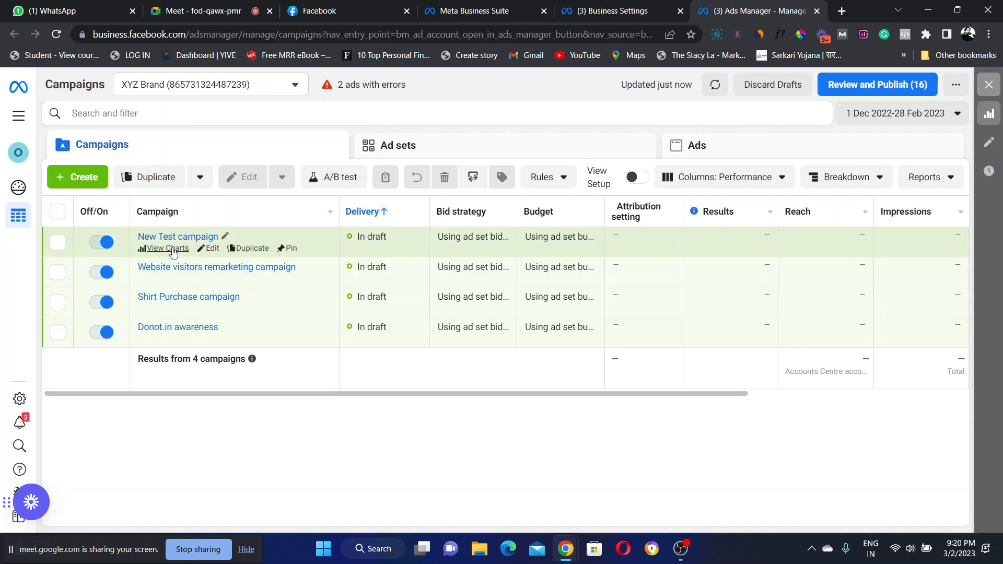
left_click(209, 250)
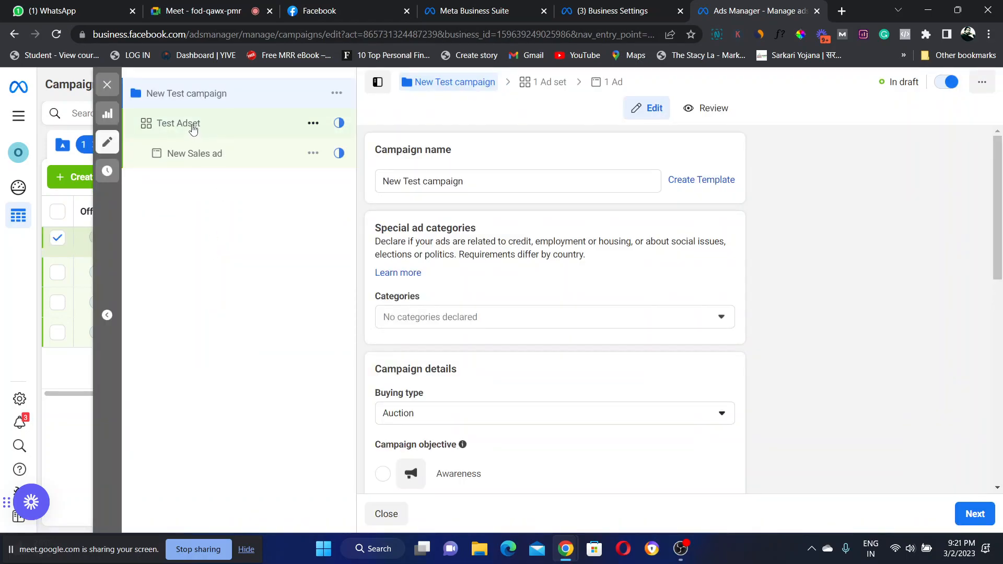
left_click(193, 129)
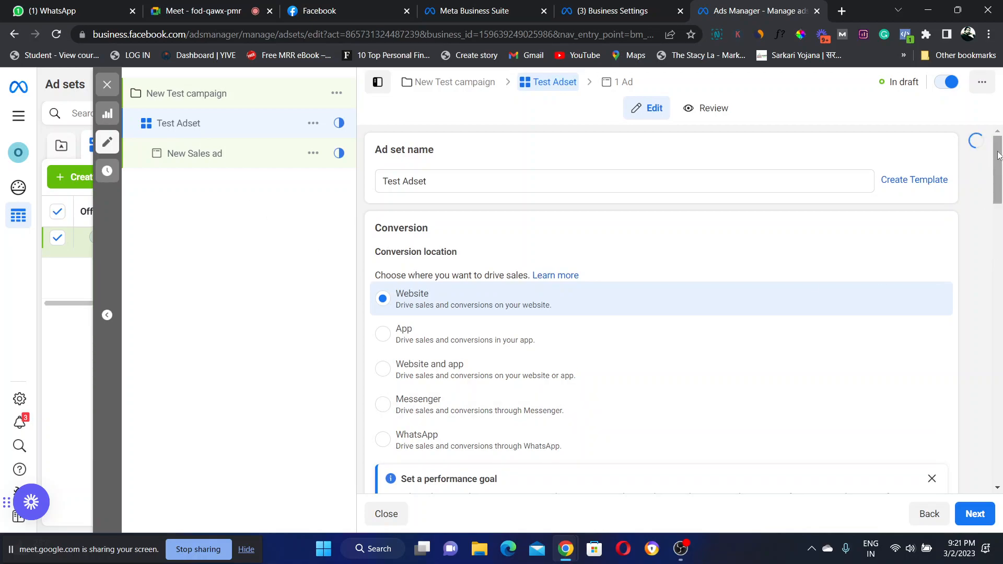
mouse_move(998, 156)
left_mouse_down()
mouse_move(1000, 512)
mouse_move(1000, 153)
left_mouse_up()
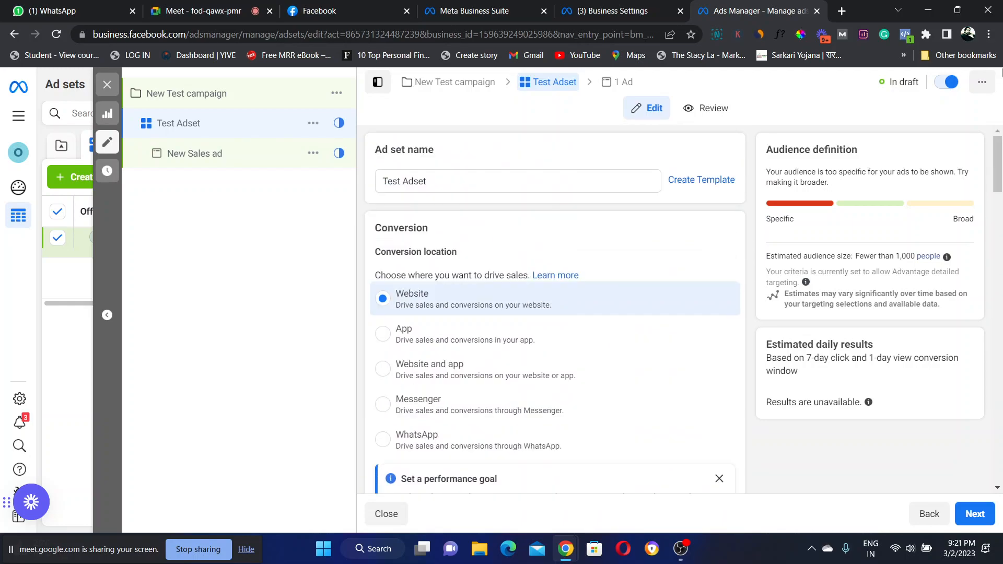
left_click(215, 157)
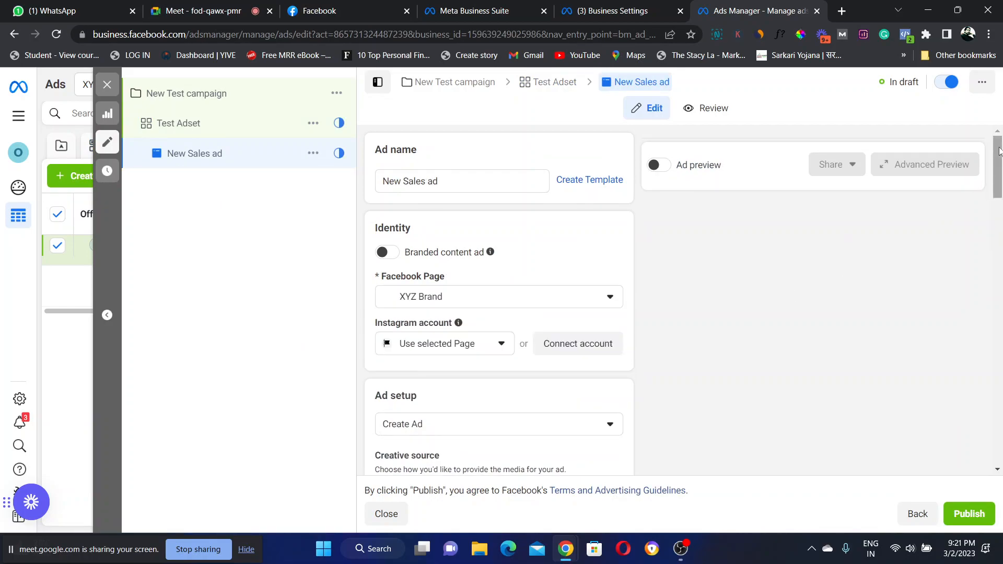
mouse_move(999, 151)
left_mouse_down()
mouse_move(999, 416)
mouse_move(1000, 134)
mouse_move(1001, 448)
mouse_move(999, 169)
left_mouse_up()
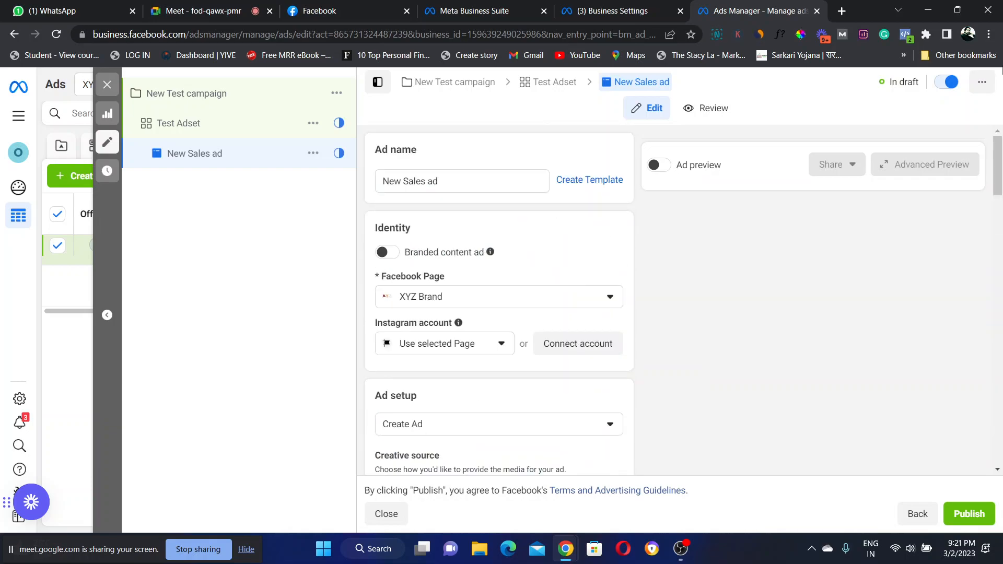
Close the editor, return to the campaigns list and deselect New Test campaign
left_click(106, 85)
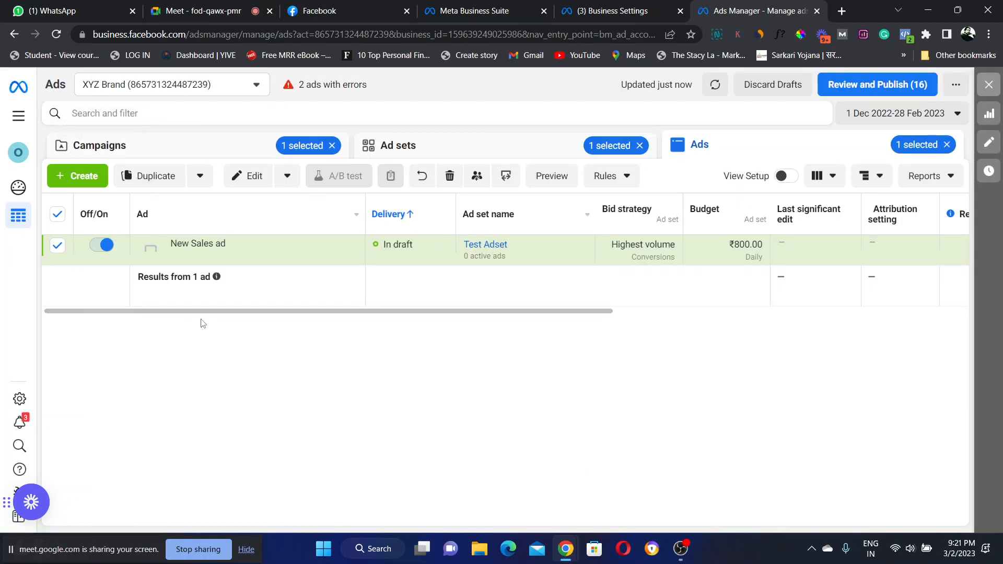
left_click(87, 155)
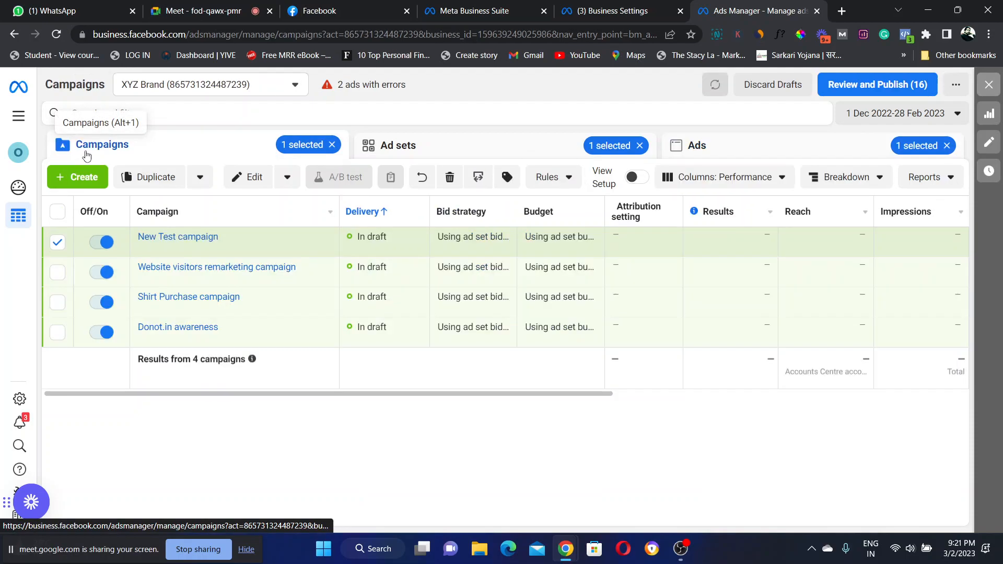
left_click(57, 242)
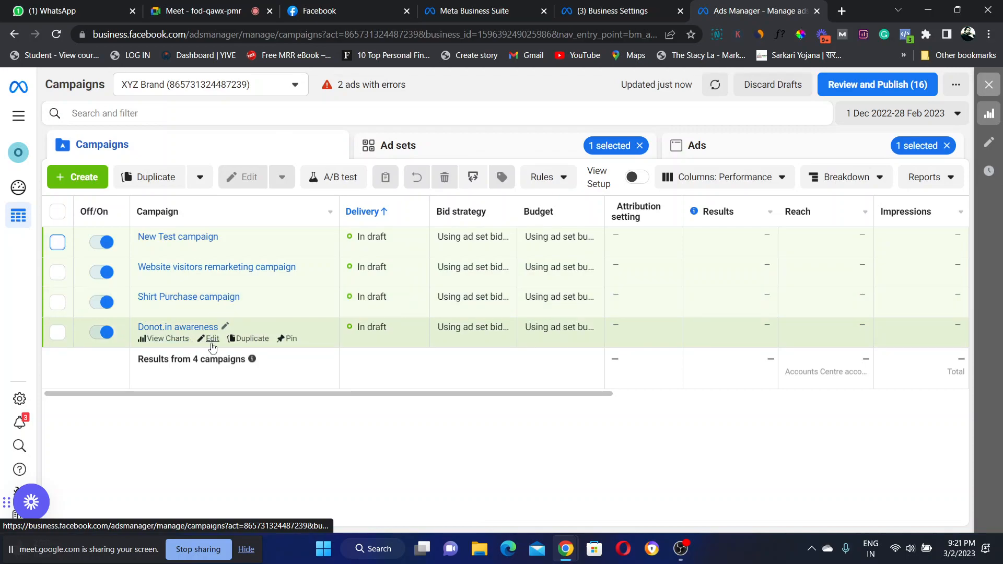
Open the Donot.in awareness campaign for editing and review its campaign details and objective options
left_click(212, 340)
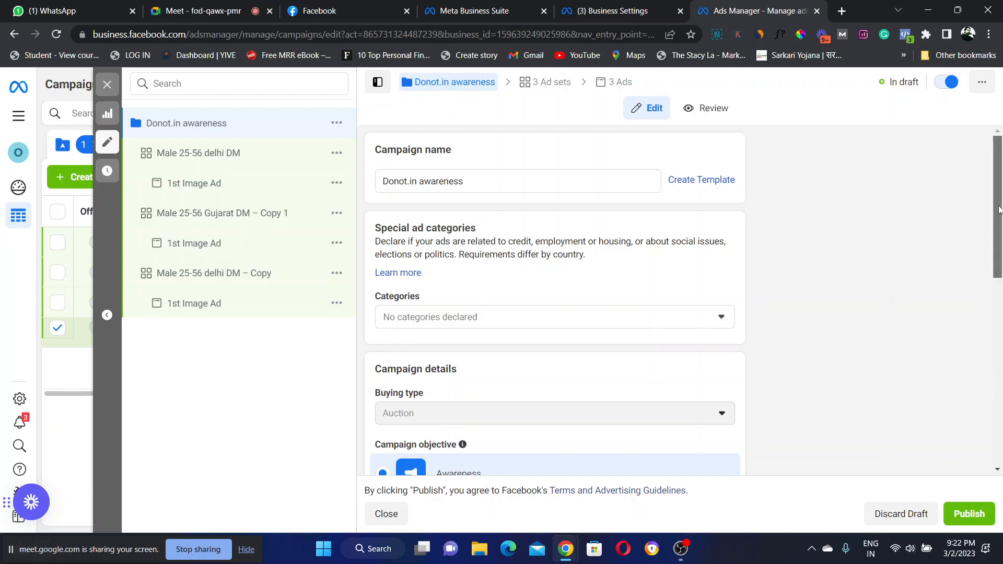
left_click_drag(997, 223, 998, 248)
scroll(997, 248, "down", 7)
scroll(998, 261, "up", 4)
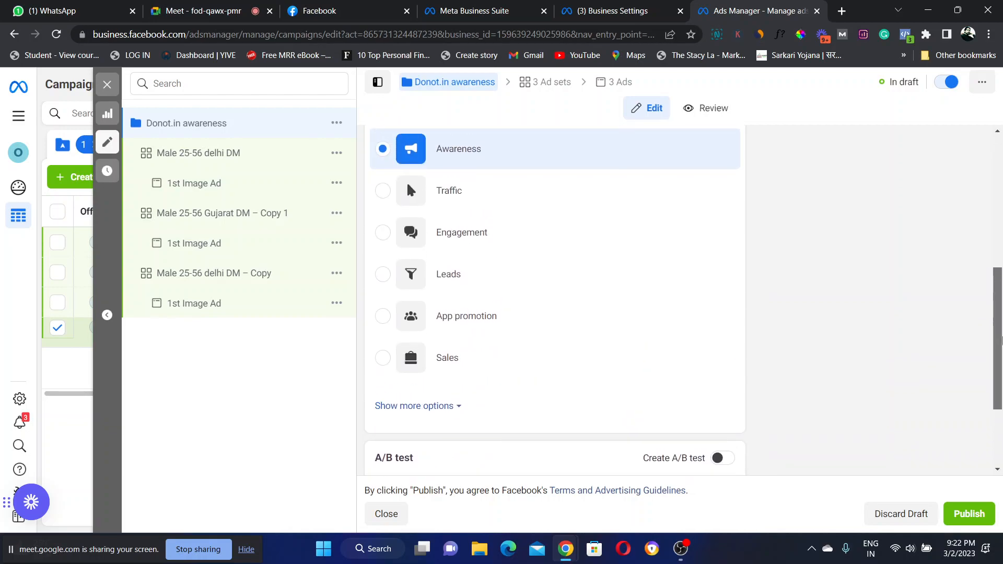
scroll(999, 279, "up", 4)
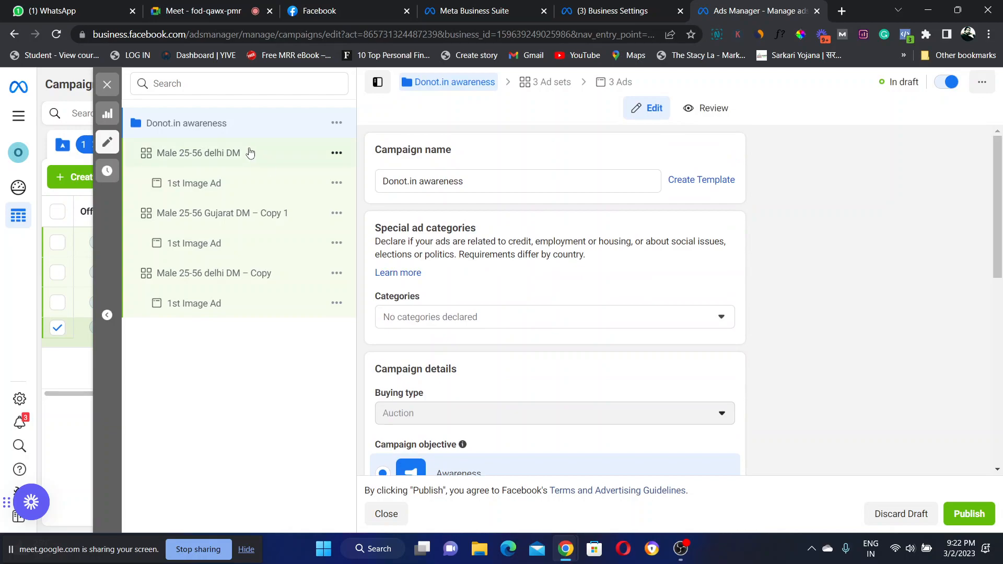
Open the Male 25-56 delhi DM ad set and review its manual placements, platforms and feed options
left_click(195, 162)
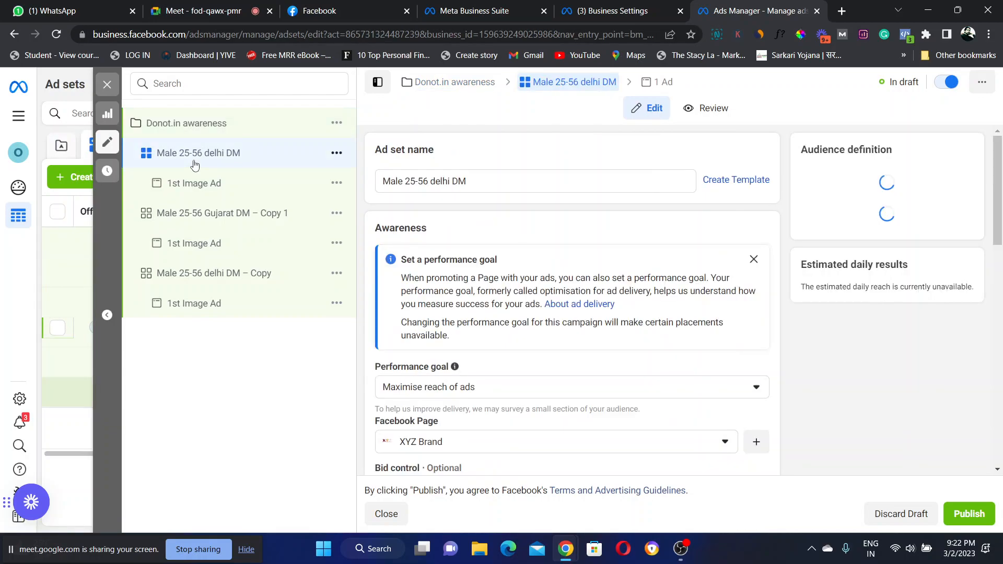
left_click_drag(986, 161, 1001, 199)
left_click_drag(998, 157, 999, 321)
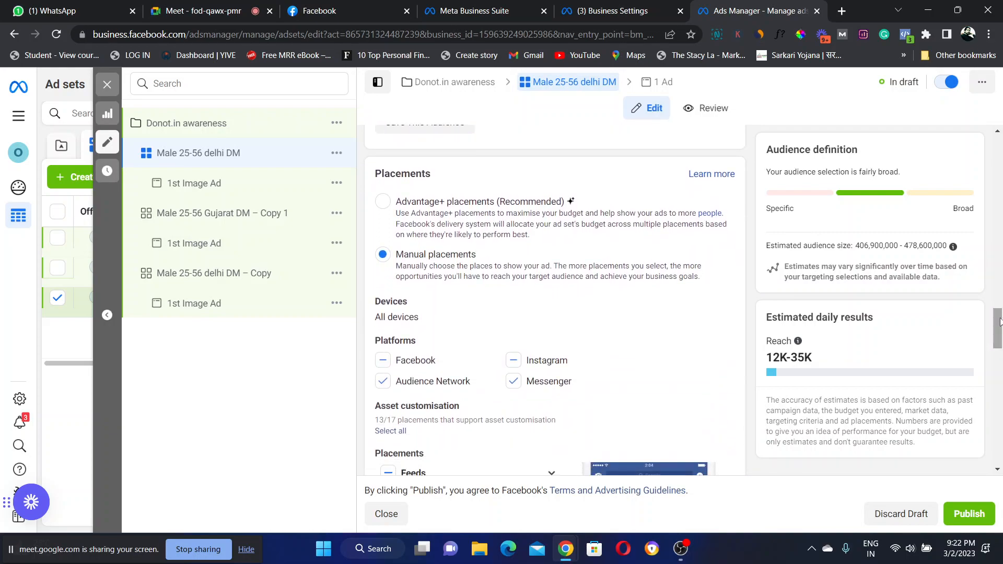
scroll(543, 182, "down", 3)
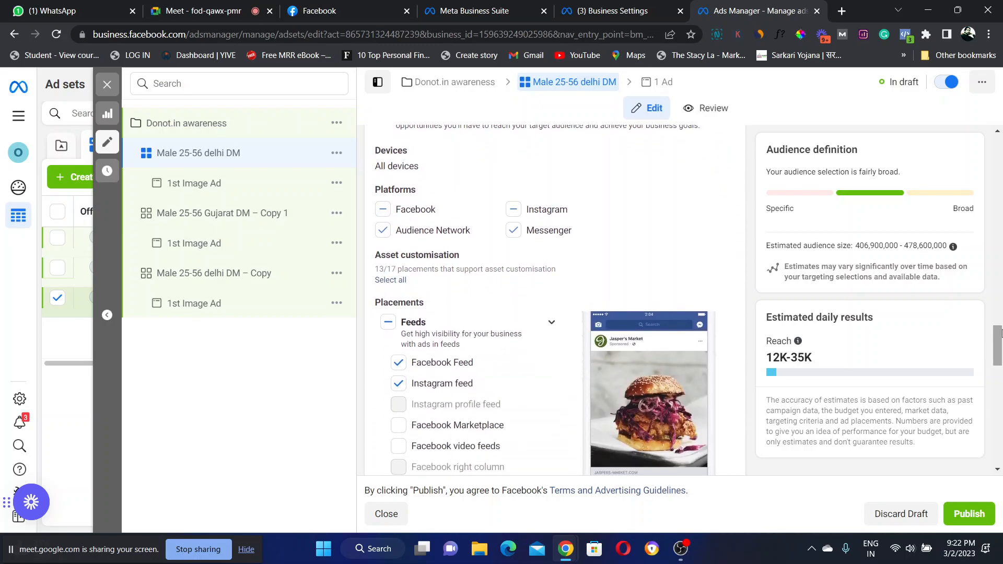
Deselect the Audience Network and Messenger platforms, keeping Instagram selected and excluding the Facebook Feed placement
left_click(383, 231)
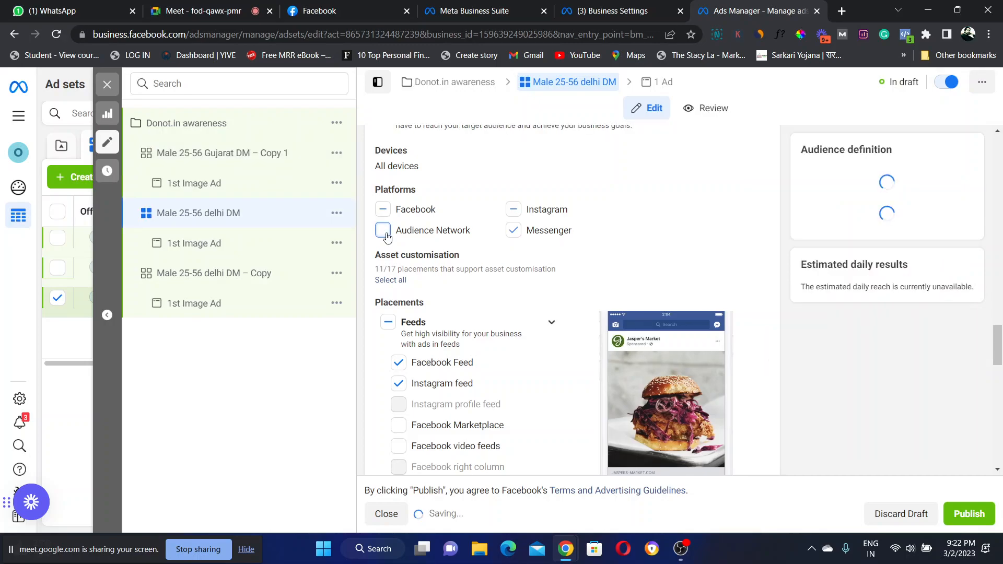
left_click(514, 233)
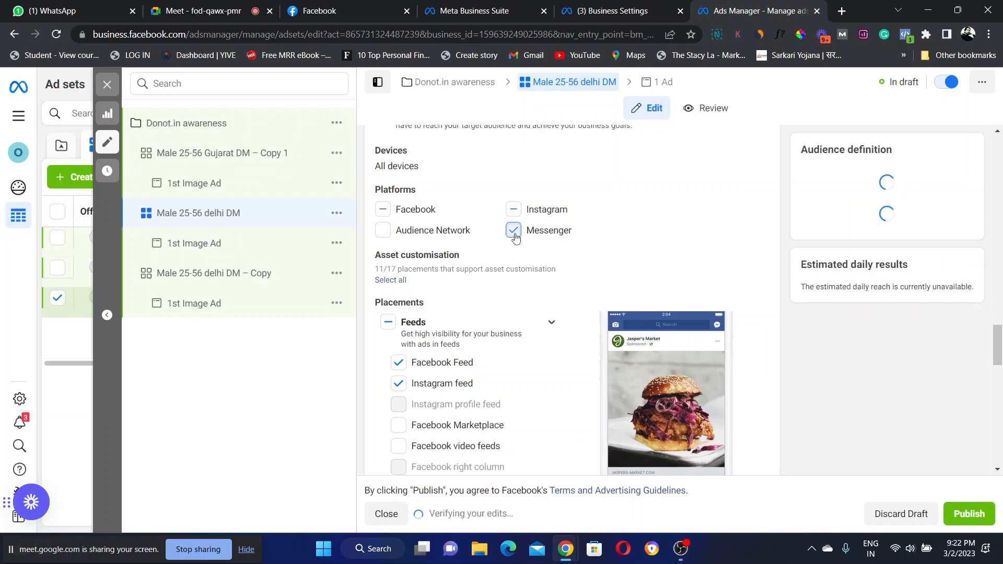
left_click(514, 209)
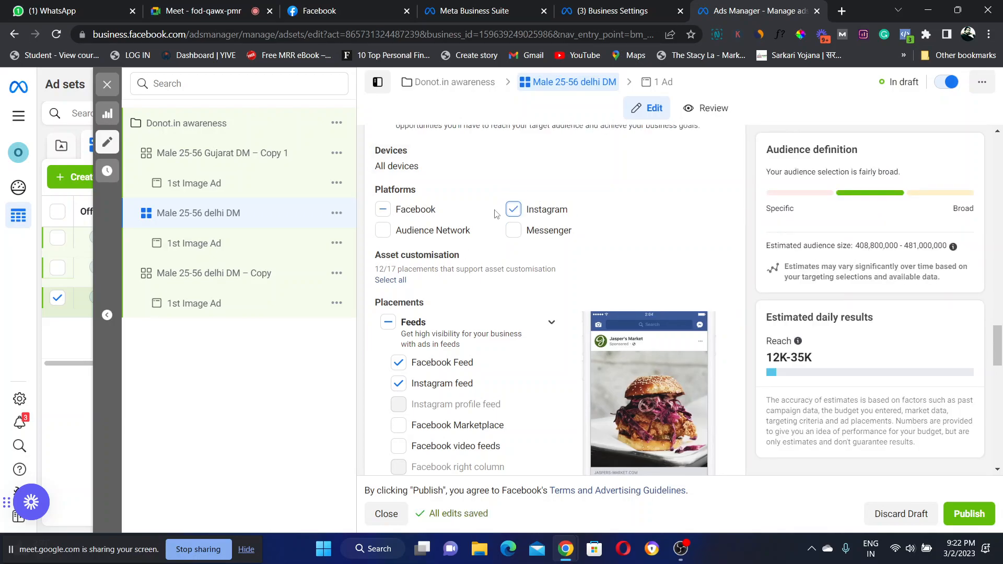
left_click(514, 211)
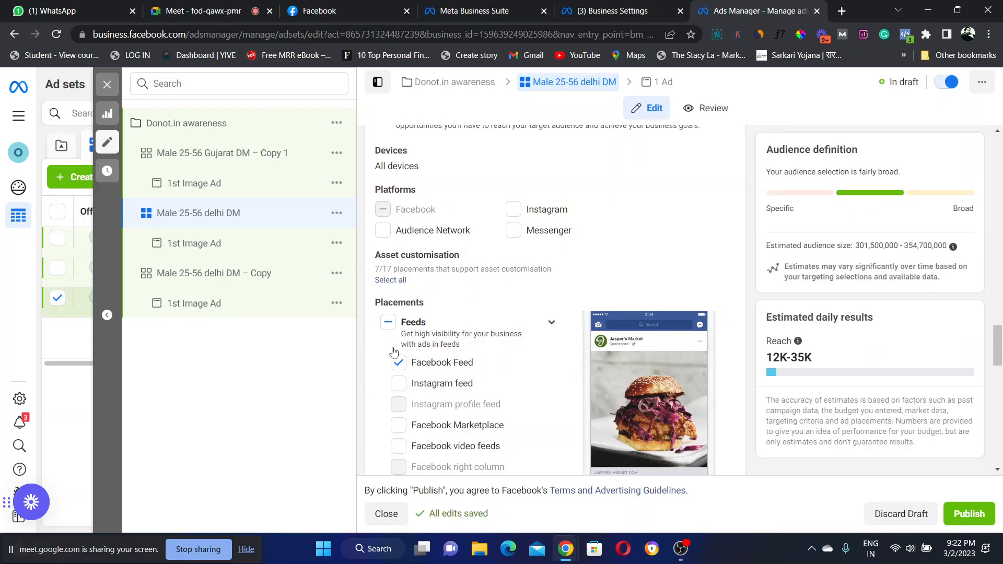
left_click(513, 210)
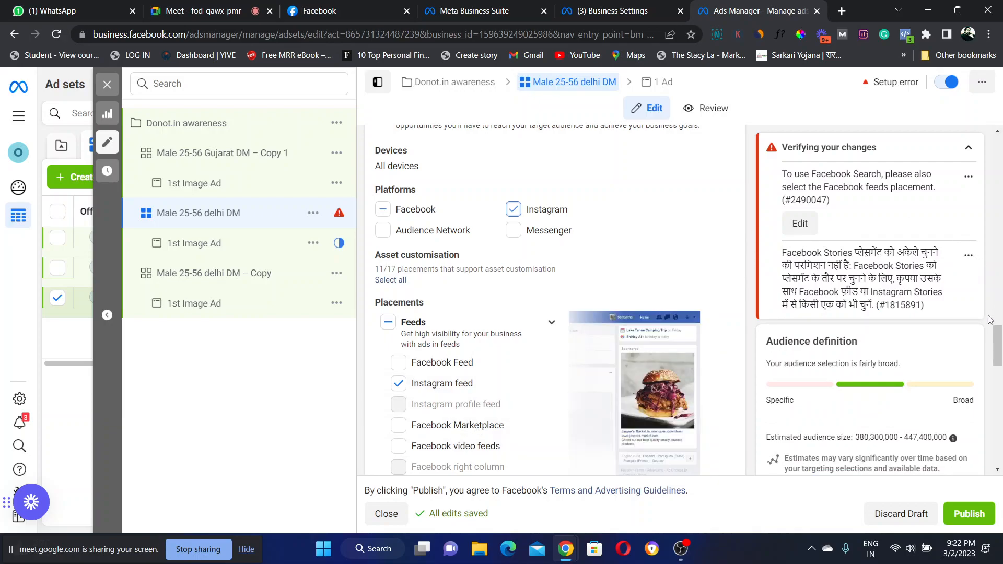
Exclude the Instagram Explore, Instagram Explore home, Facebook Reels and Facebook Stories placements from the ad set
left_click_drag(997, 340, 999, 372)
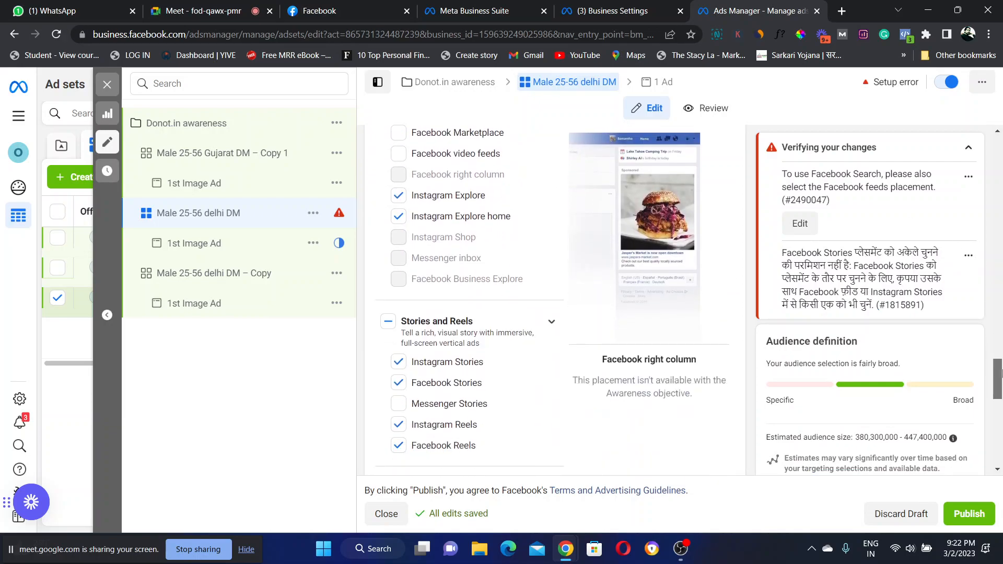
left_click(402, 206)
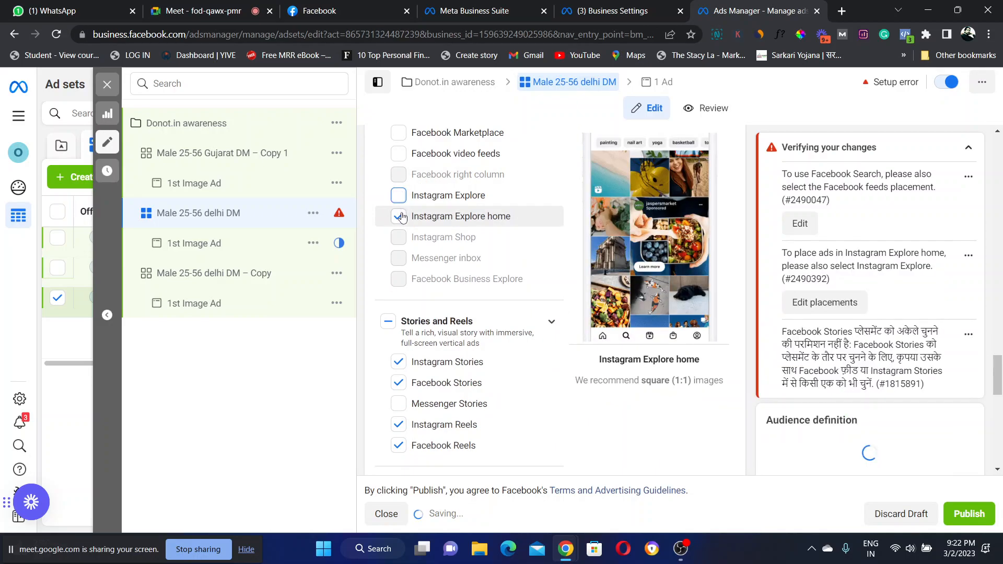
left_click(399, 216)
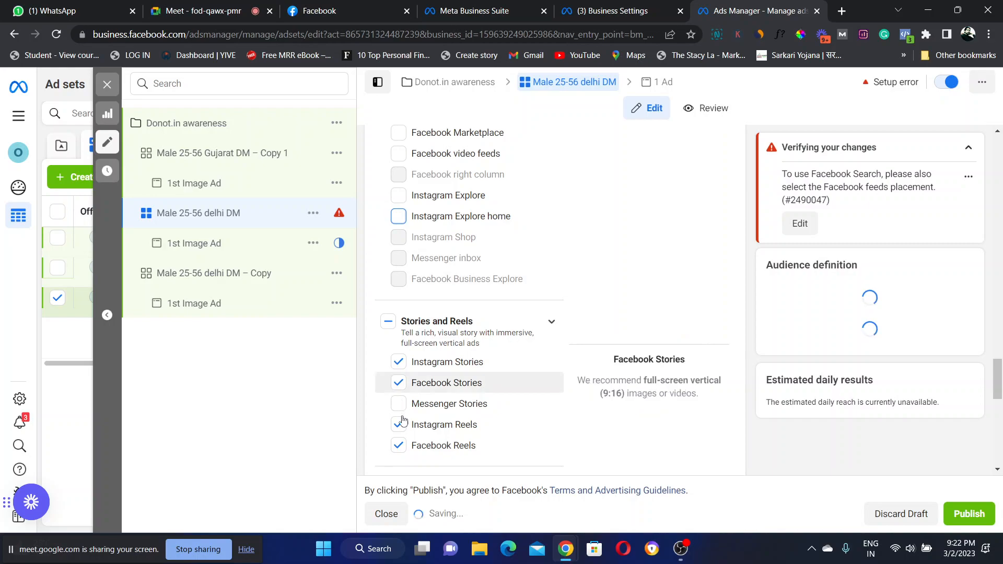
left_click(398, 446)
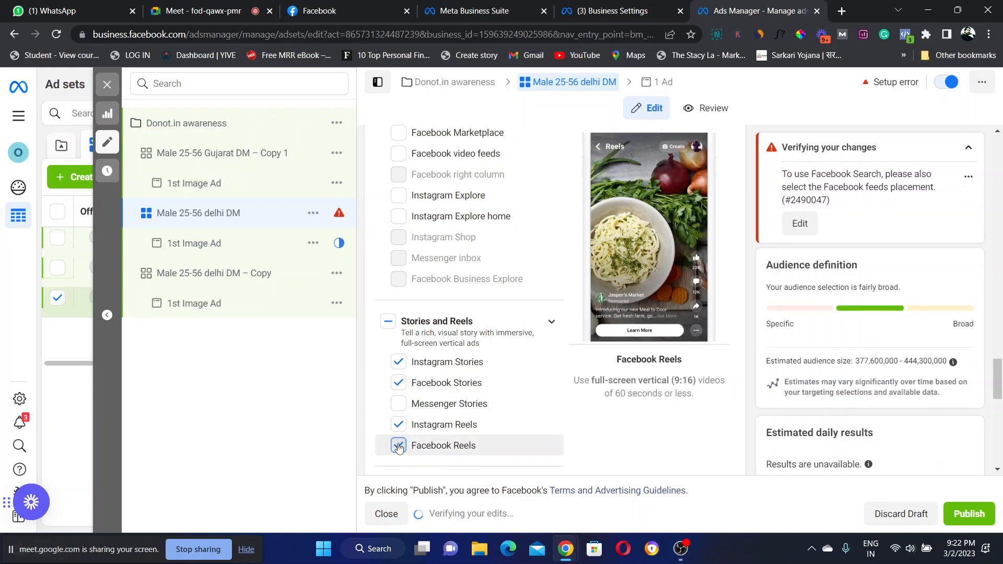
left_click(398, 383)
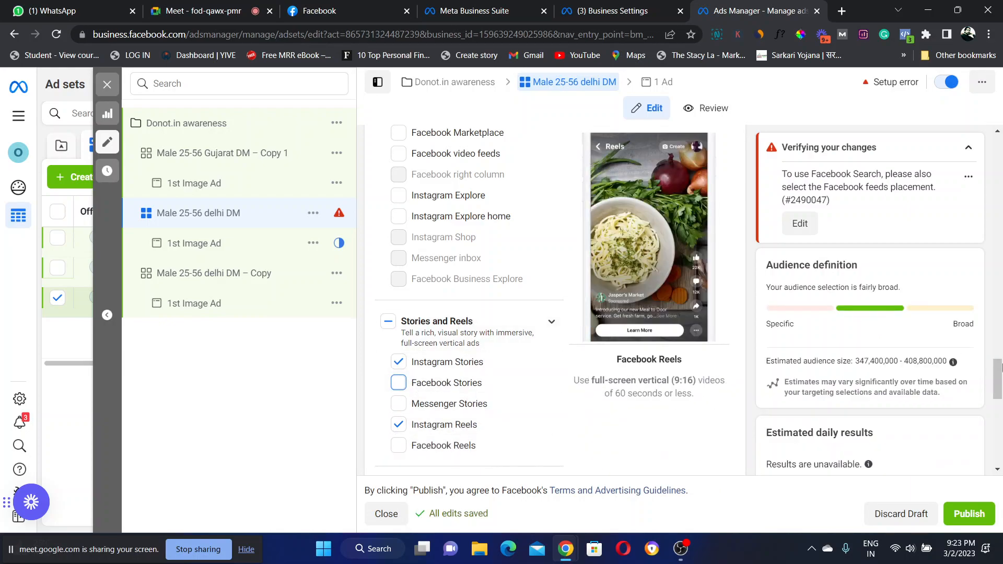
Exclude the In-stream ads, Search and In-article placements and turn off the Facebook platform
left_click_drag(999, 382, 999, 406)
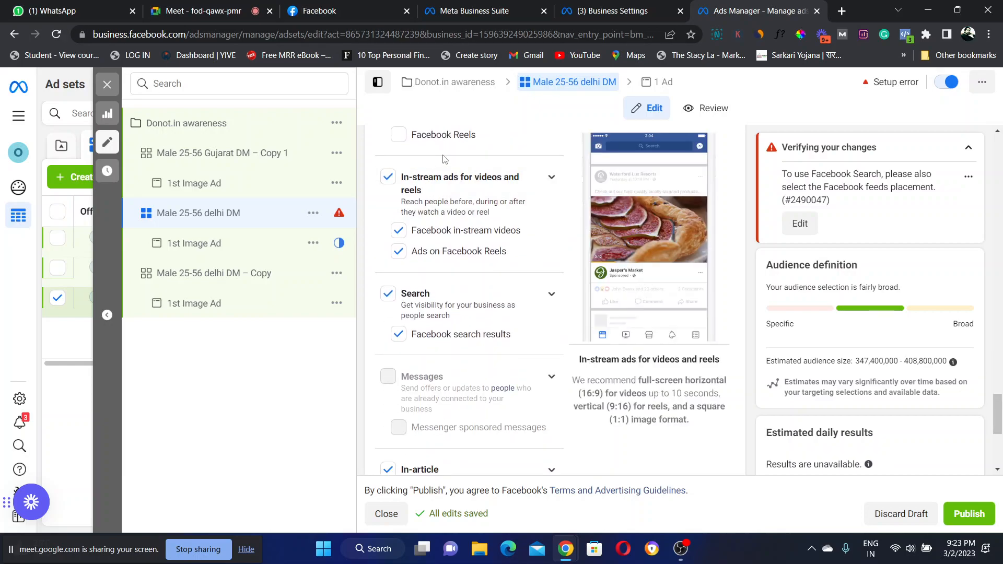
left_click(388, 178)
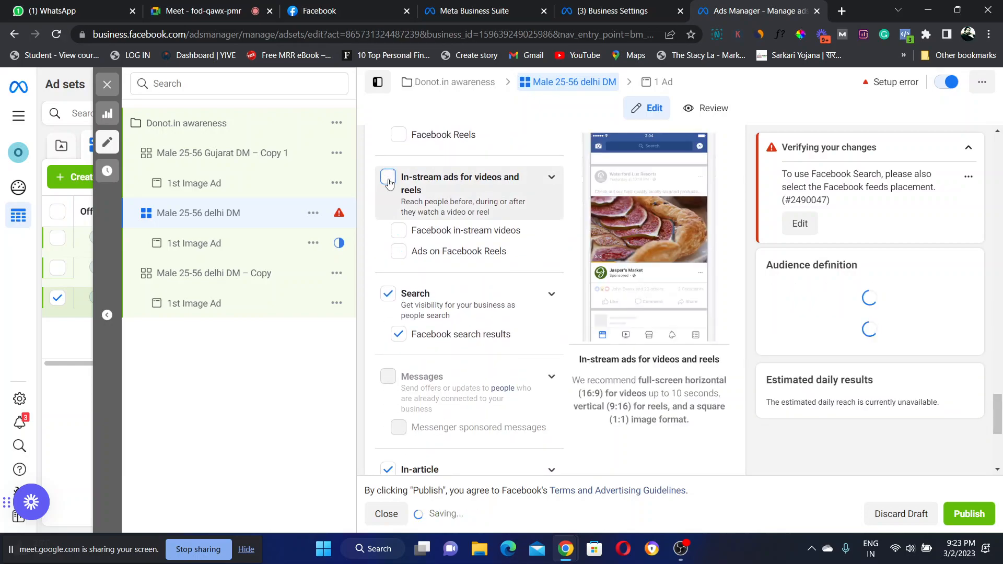
left_click(387, 297)
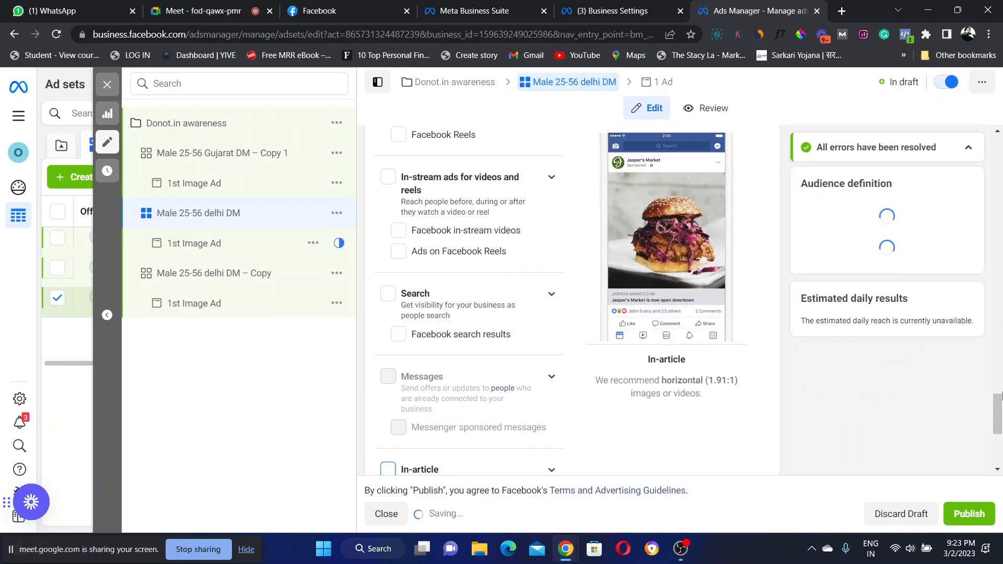
scroll(999, 417, "down", 2)
left_click_drag(999, 418, 997, 285)
scroll(760, 255, "down", 6)
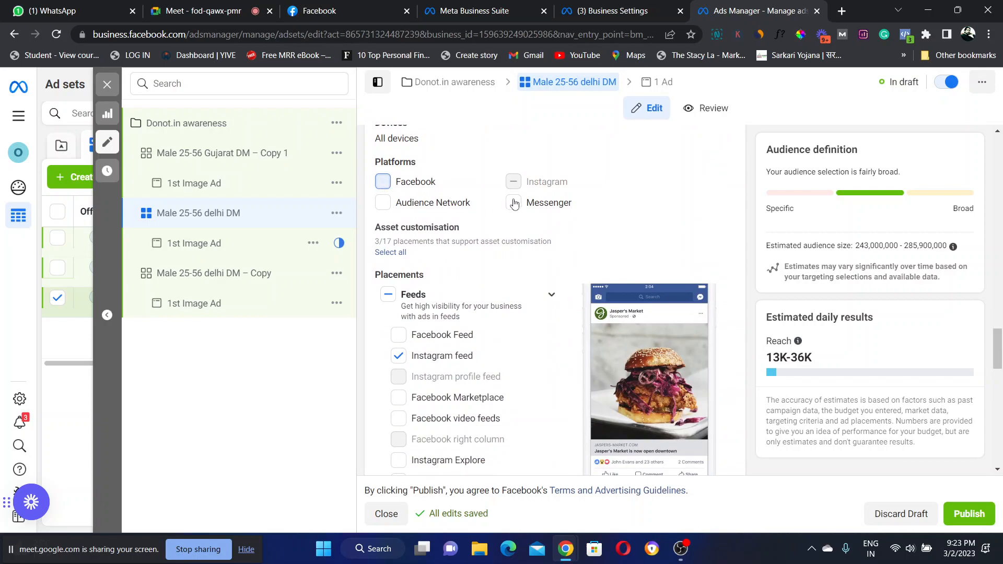
Select all four platforms for the ad set: Facebook, Instagram, Audience Network and Messenger
left_click(514, 181)
left_click(383, 205)
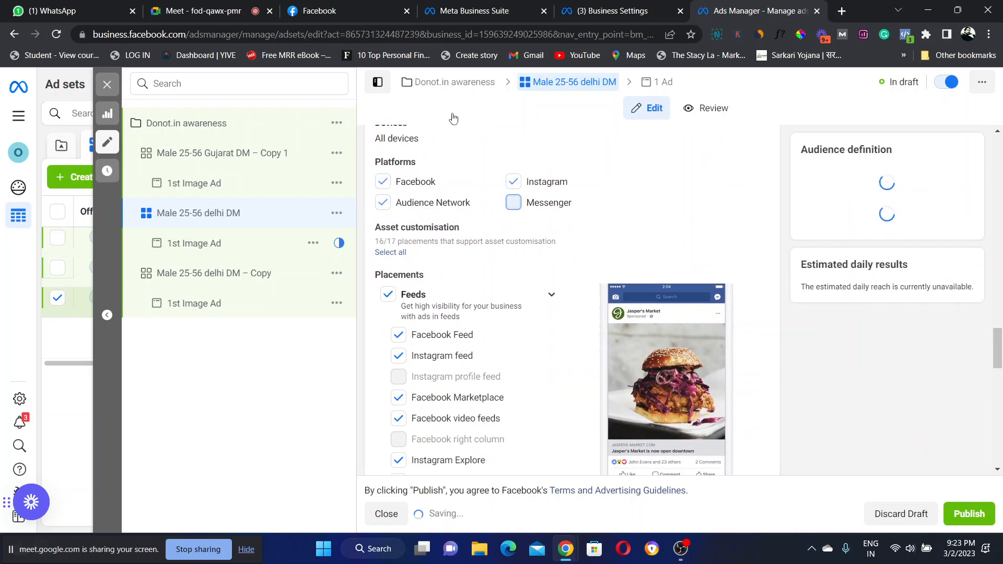
left_click(513, 202)
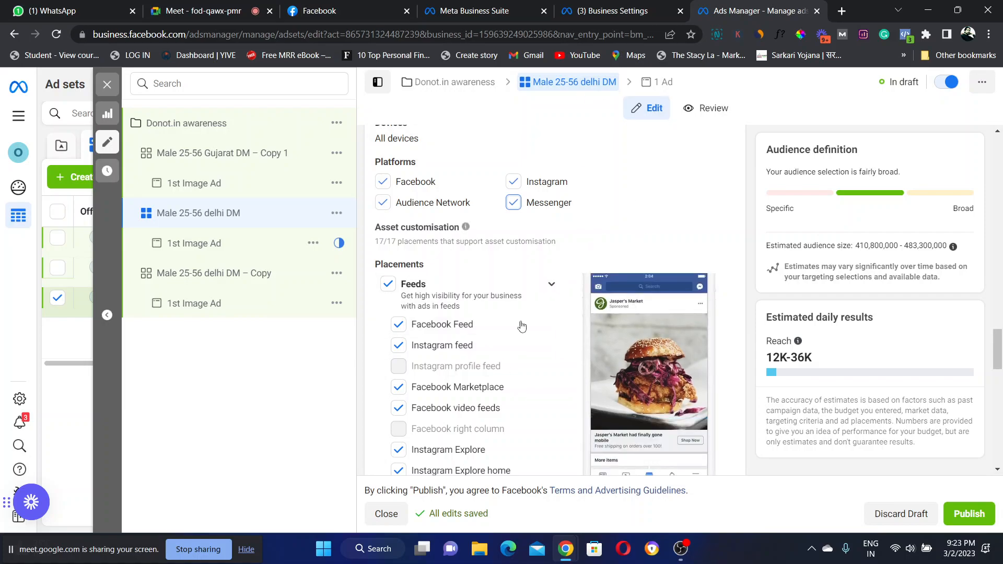
mouse_move(465, 227)
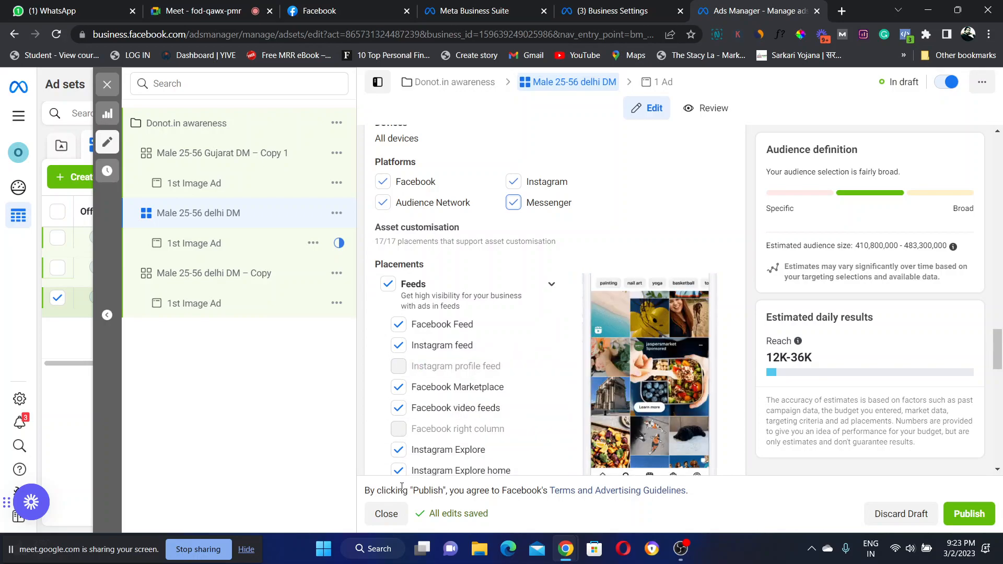
Limit the ad set's platforms to Facebook and Audience Network by deselecting Instagram and Messenger
left_click(383, 207)
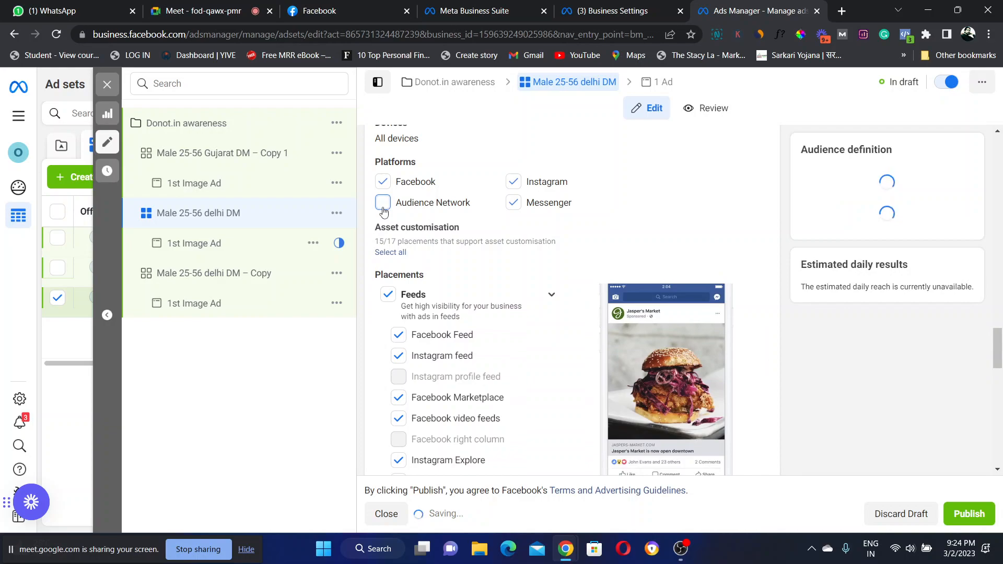
left_click(513, 204)
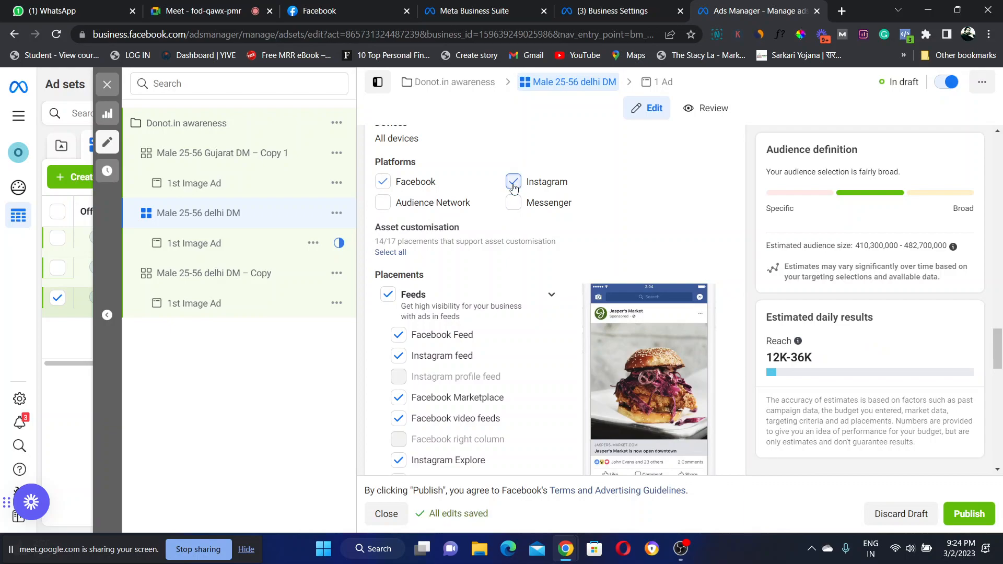
left_click(514, 184)
left_click(383, 203)
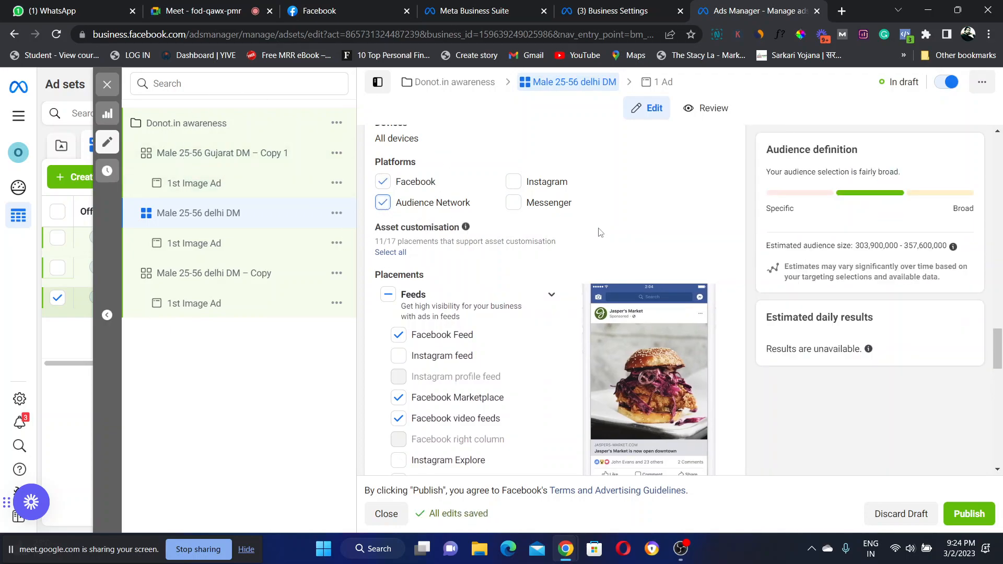
Review the placements and settings of the Male 25-56 delhi DM ad set and close its editor
scroll(987, 340, "down", 10)
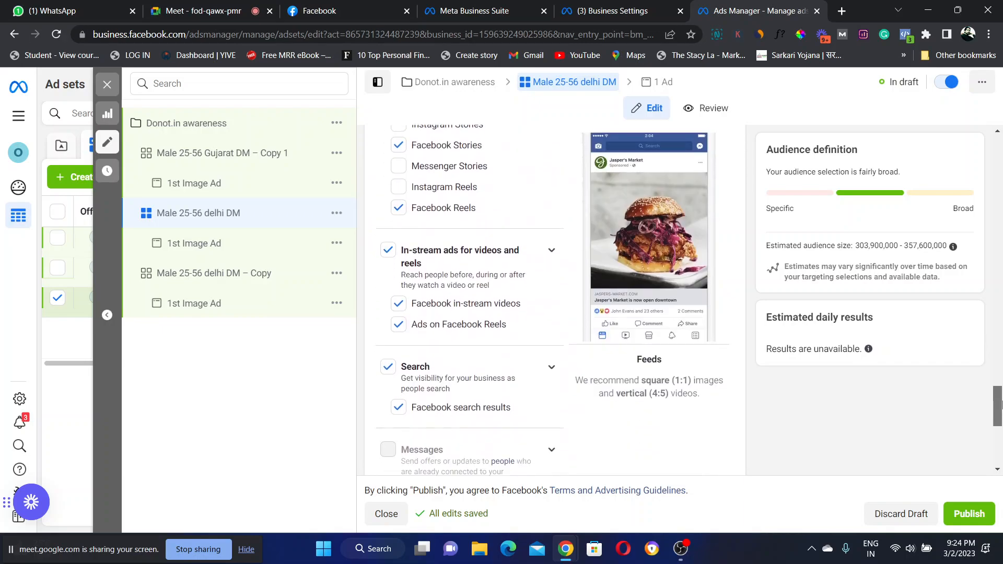
scroll(1001, 171, "up", 5)
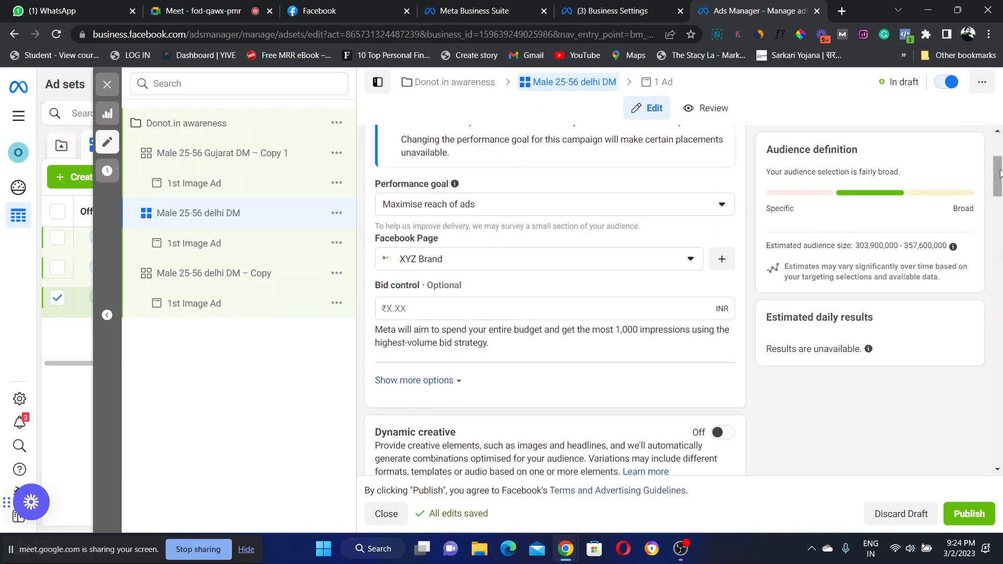
left_click_drag(1000, 171, 1000, 344)
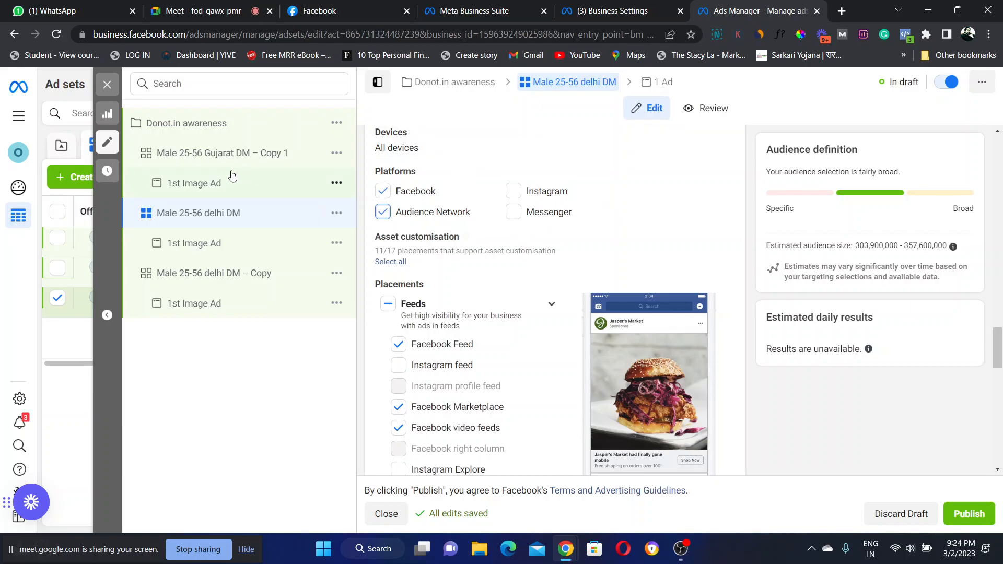
left_click(109, 90)
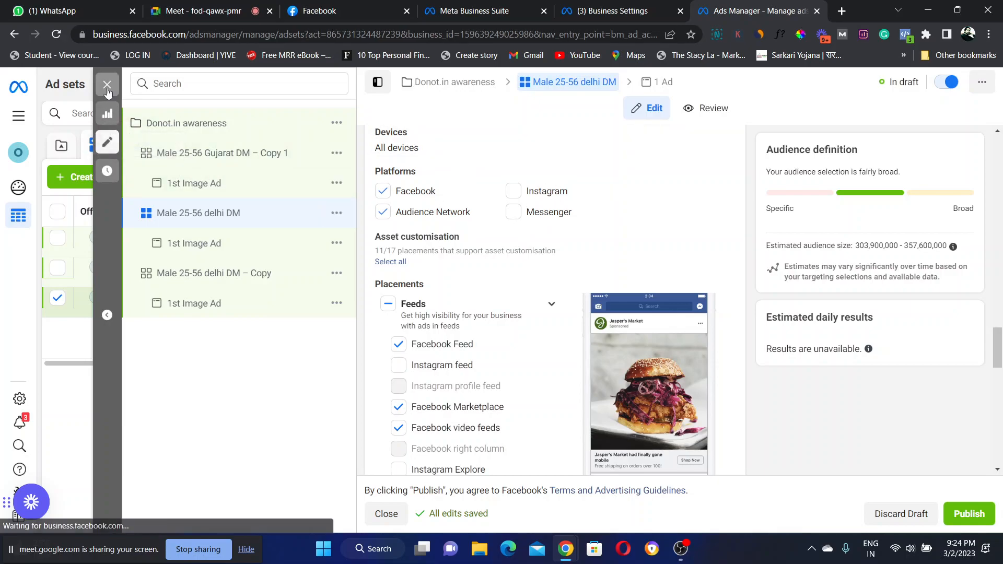
left_click(83, 175)
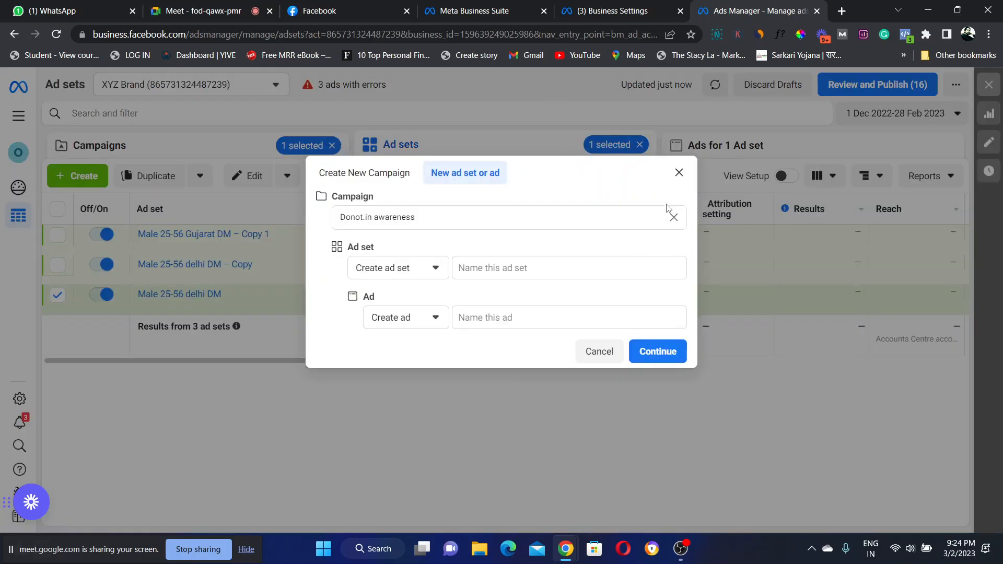
left_click(679, 173)
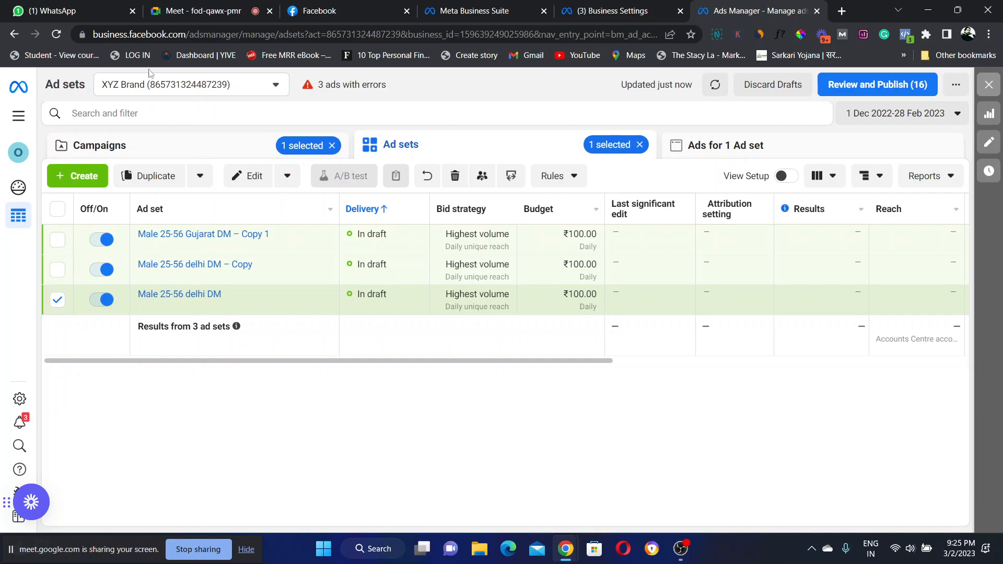
Switch to the Google Meet call, check the in-call messages, and return to Ads Manager
left_click(186, 4)
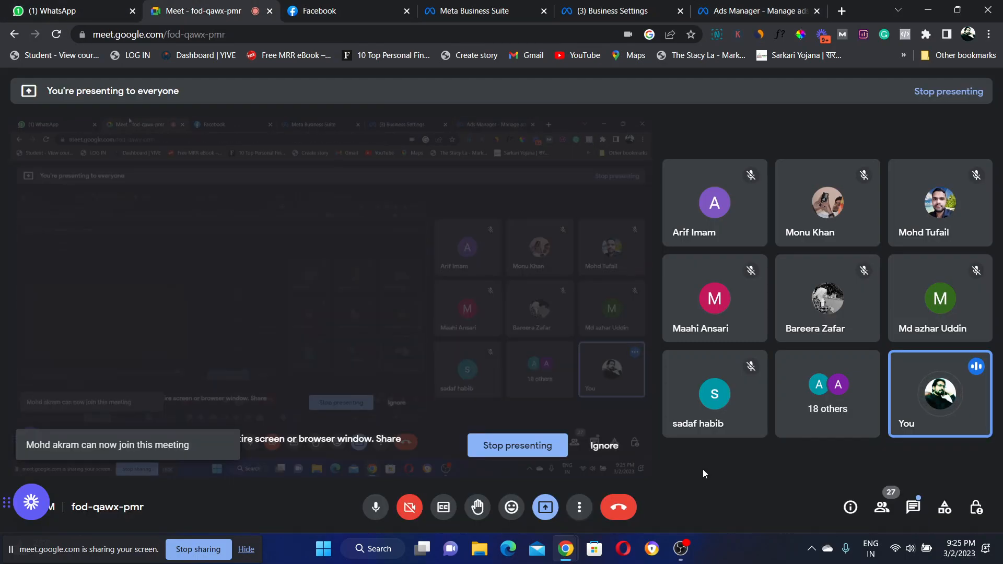
left_click(914, 512)
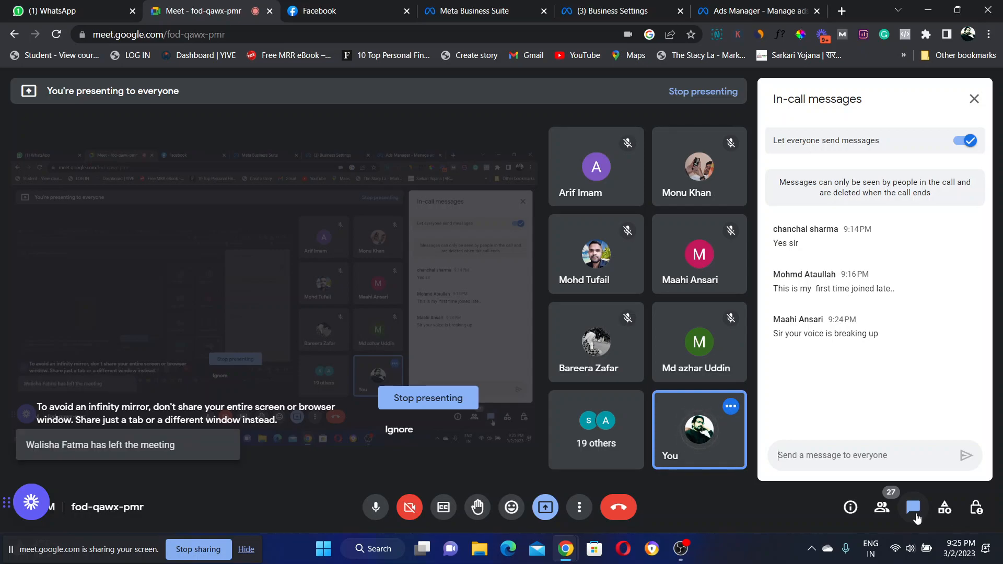
left_click(974, 99)
left_click(753, 4)
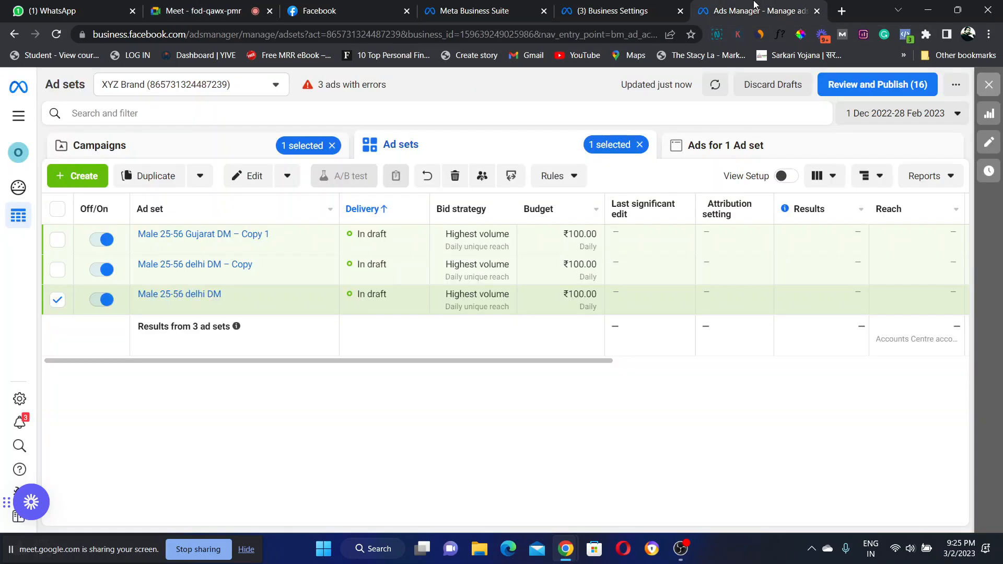
Close the Ads Manager, Business Settings, Meta Business Suite and Facebook pages, leaving the Google Meet call open
left_click(818, 11)
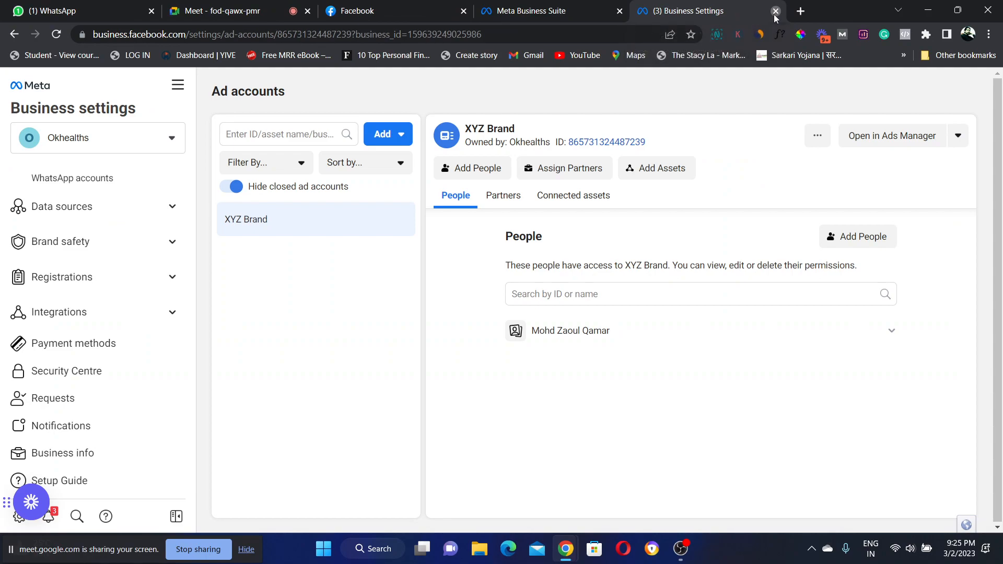
left_click(774, 11)
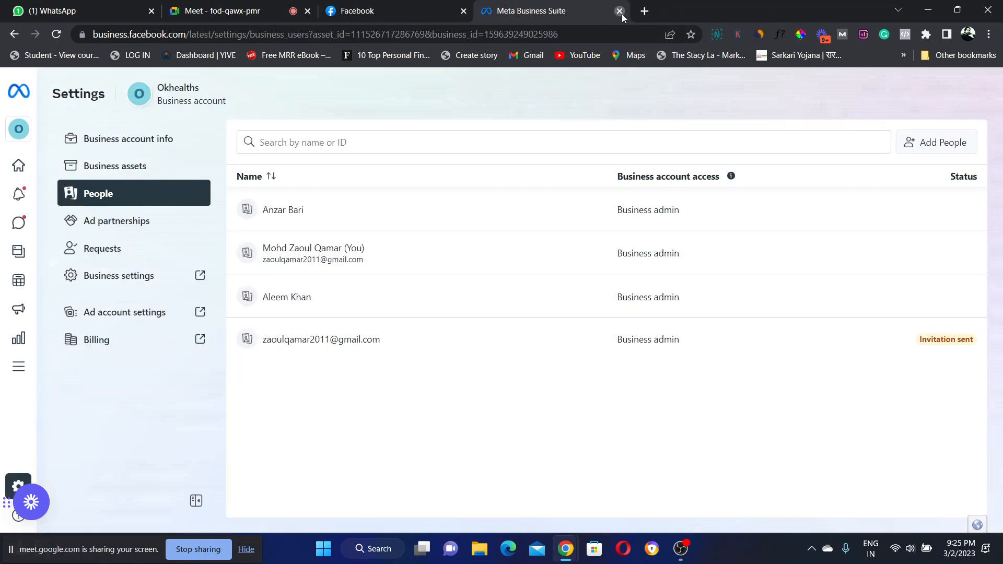
key("ctrl+w")
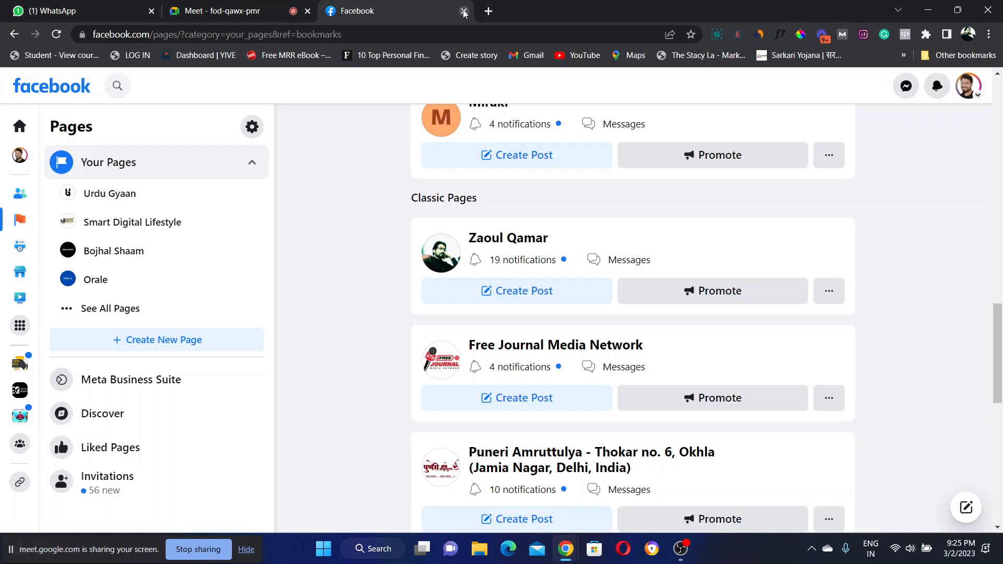
left_click(464, 11)
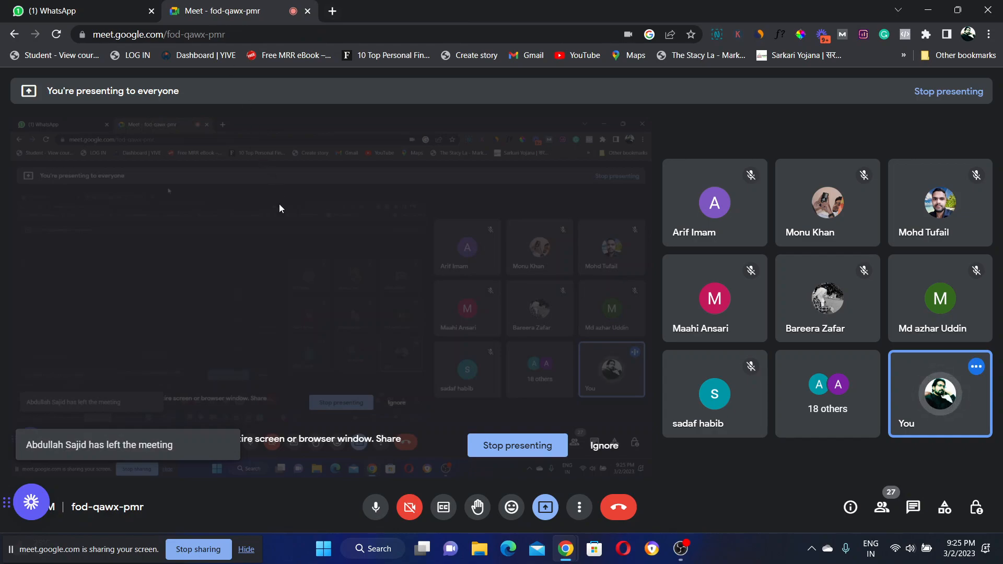
Search Google for "google ads" in a new browser tab and open the official Google Ads home page
left_click(331, 11)
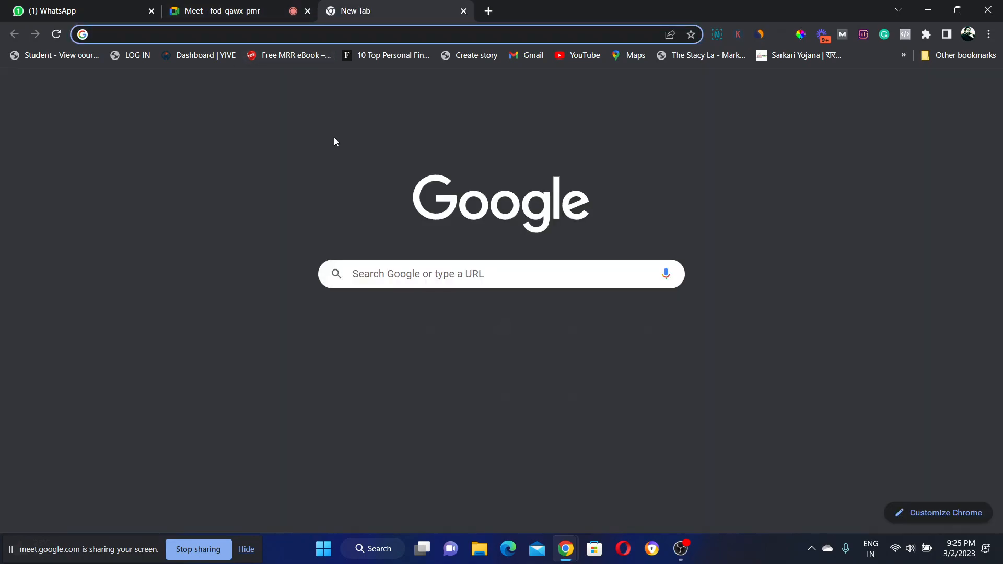
type("google ")
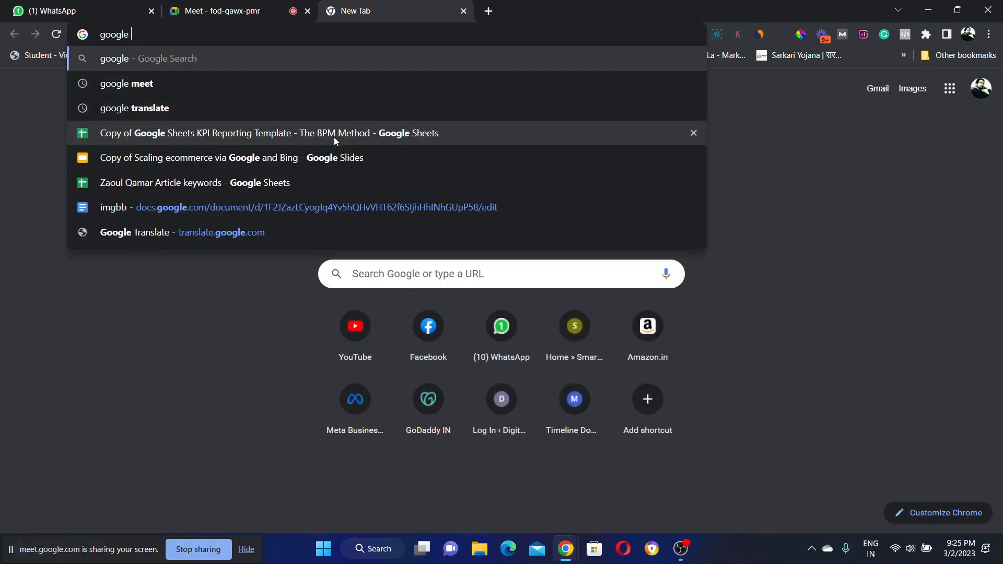
type("ads")
key("Return")
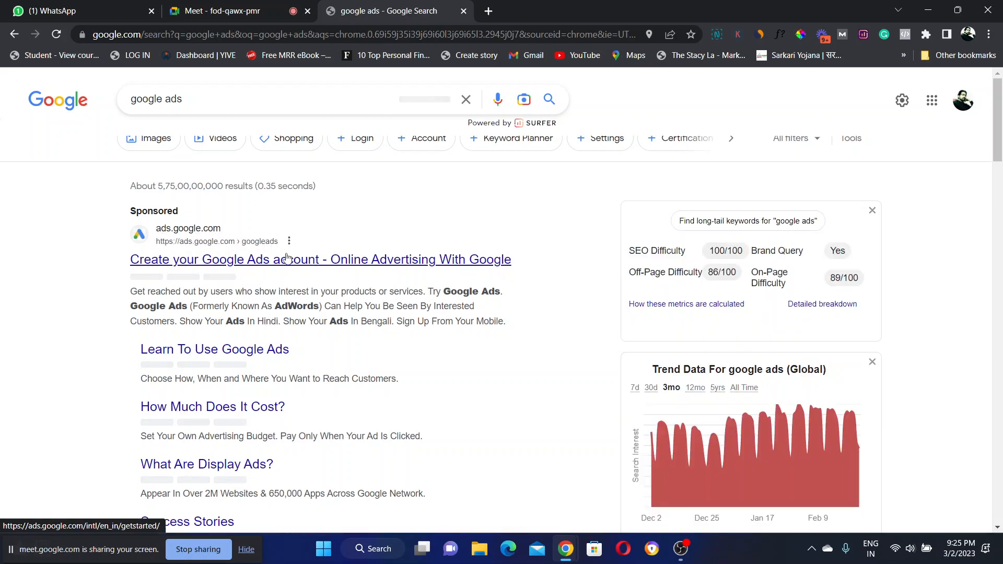
left_click_drag(1000, 108, 1000, 168)
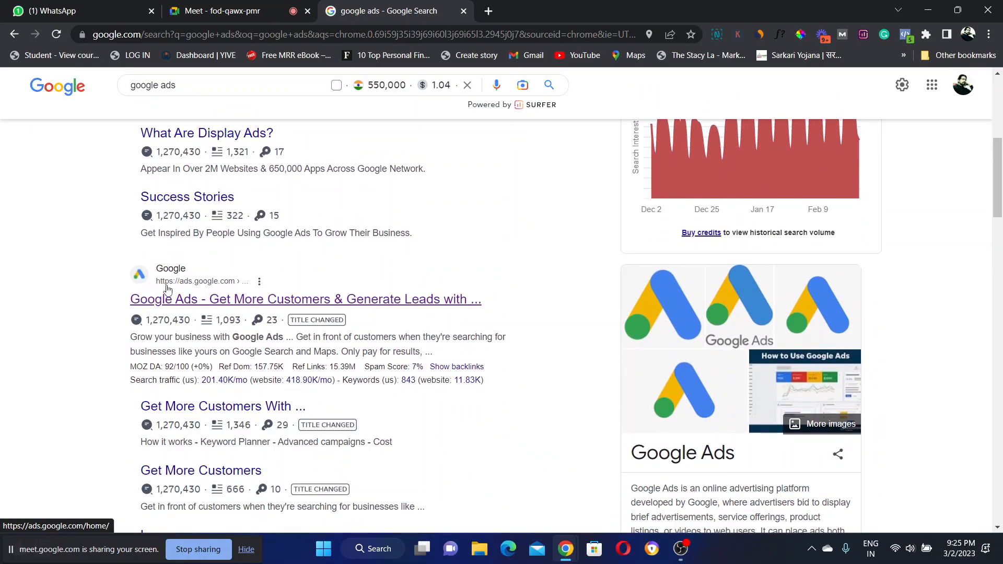
left_click(228, 304)
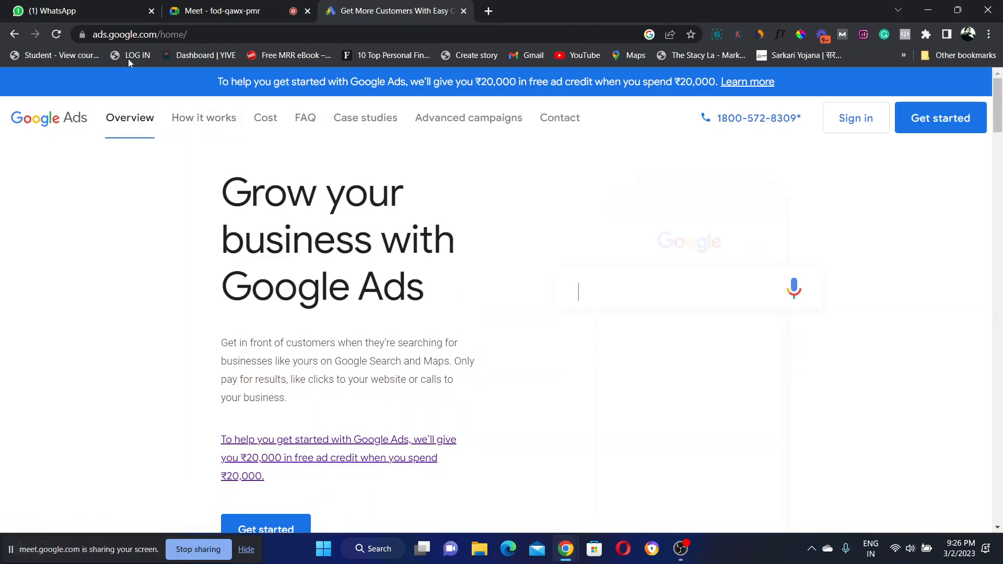
Examine the Google Ads home page, highlighting its web address, the "Grow your business with Google Ads" headline and the description below it
left_click(96, 33)
left_click_drag(96, 32, 171, 37)
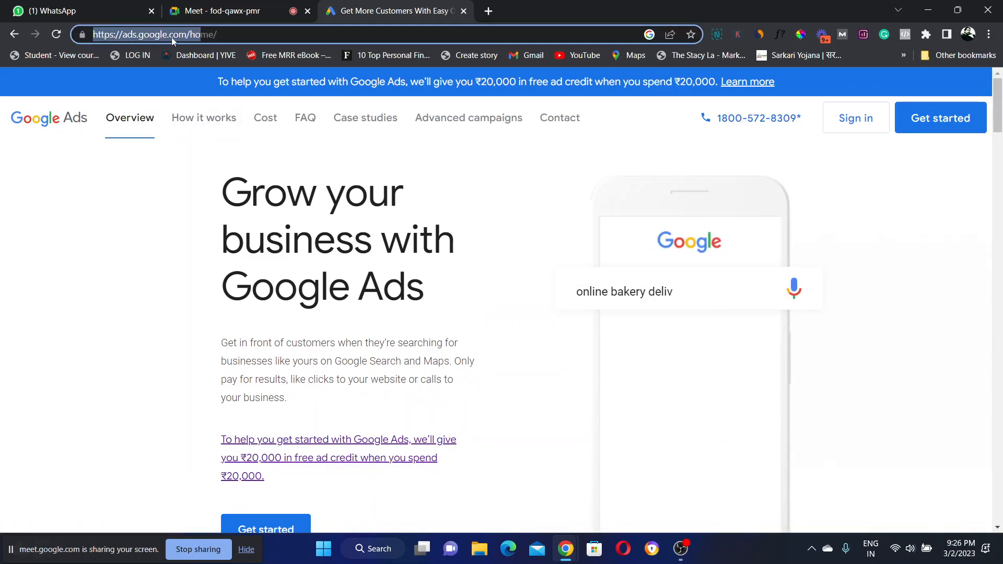
left_click(213, 212)
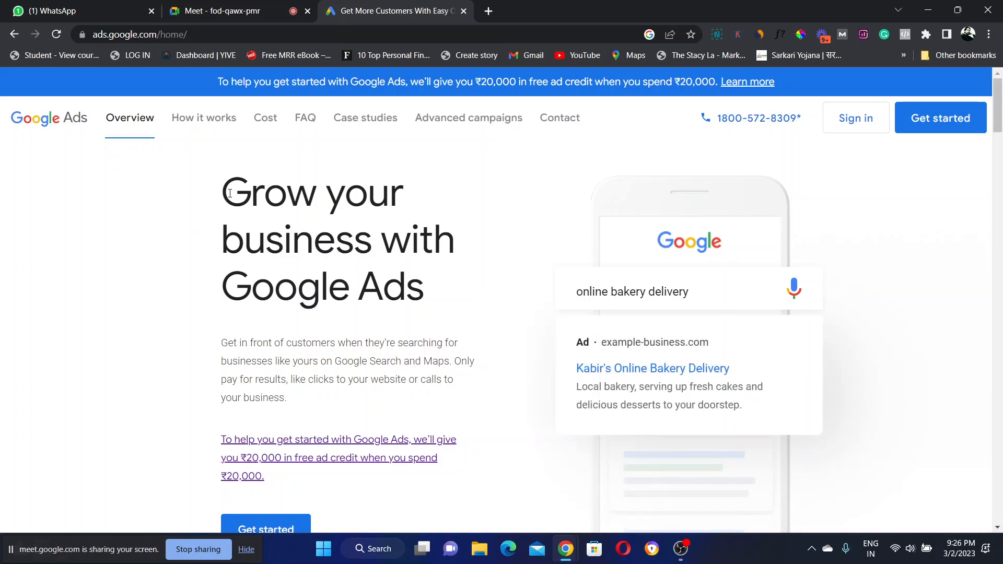
left_click_drag(239, 195, 438, 287)
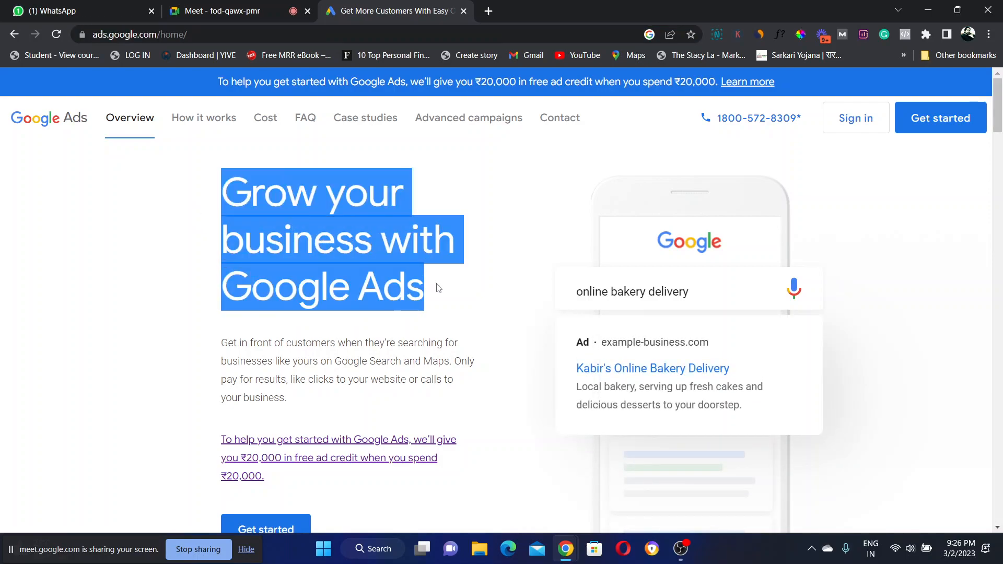
left_click(438, 287)
left_click_drag(221, 342, 294, 403)
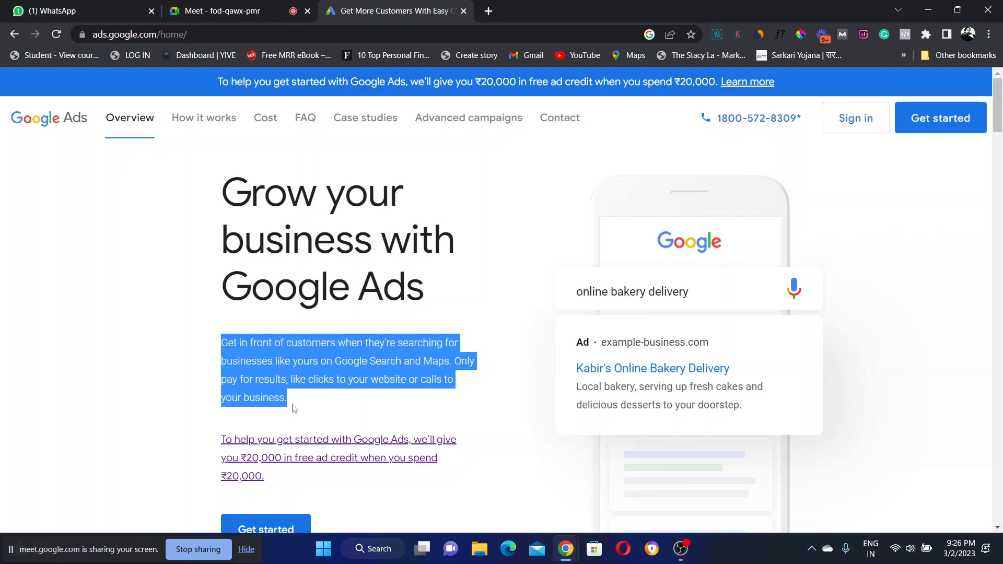
left_click(870, 282)
scroll(999, 118, "down", 1)
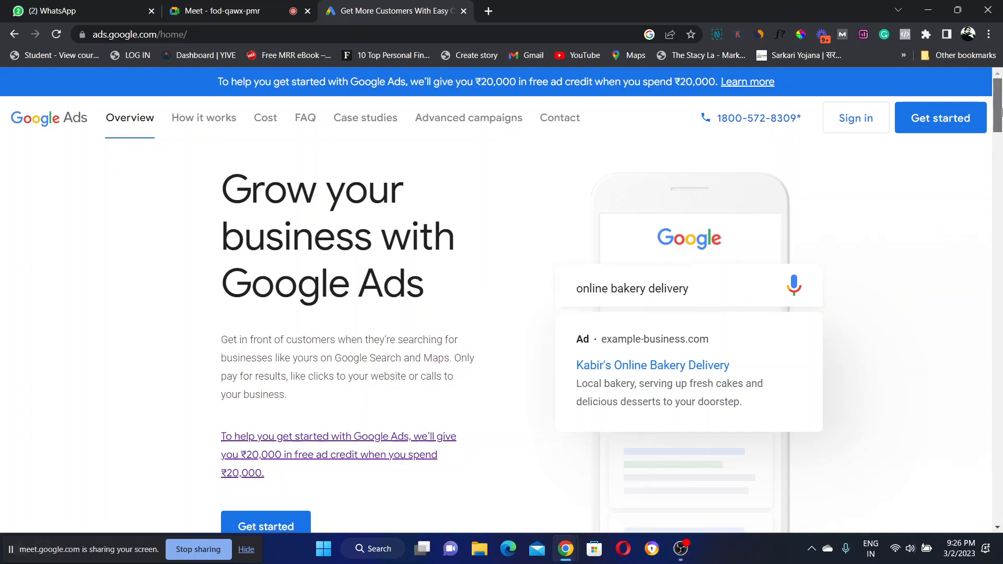
scroll(1001, 121, "down", 1)
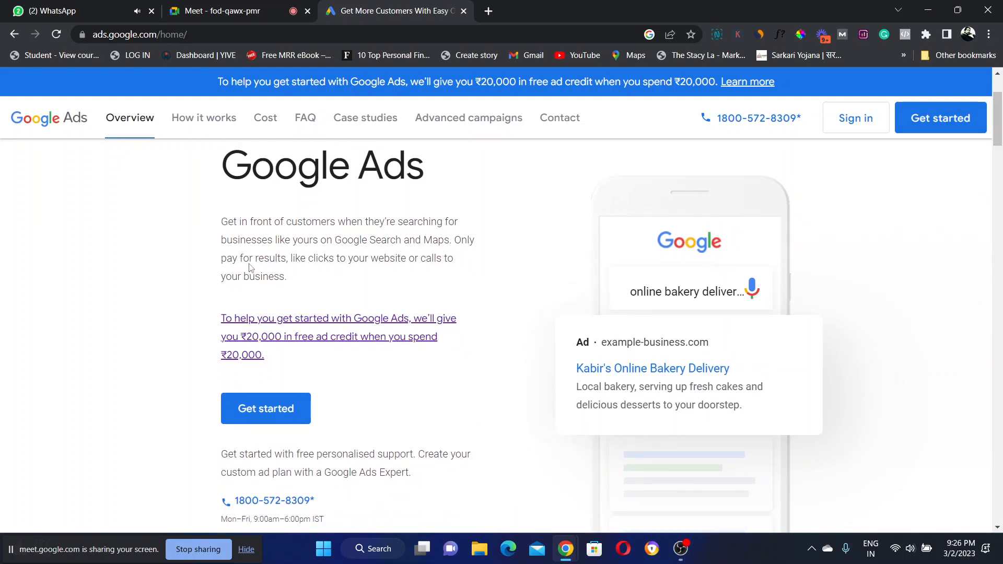
left_click_drag(236, 253, 249, 223)
left_click(223, 322)
Check the Google Meet call twice, returning to the Google Ads home page each time
left_click(231, 6)
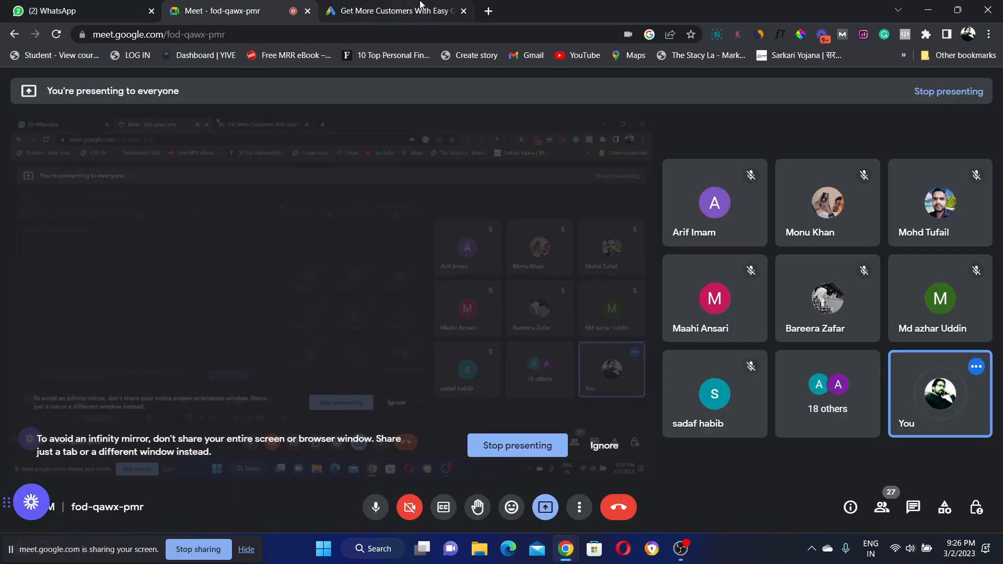
left_click(421, 6)
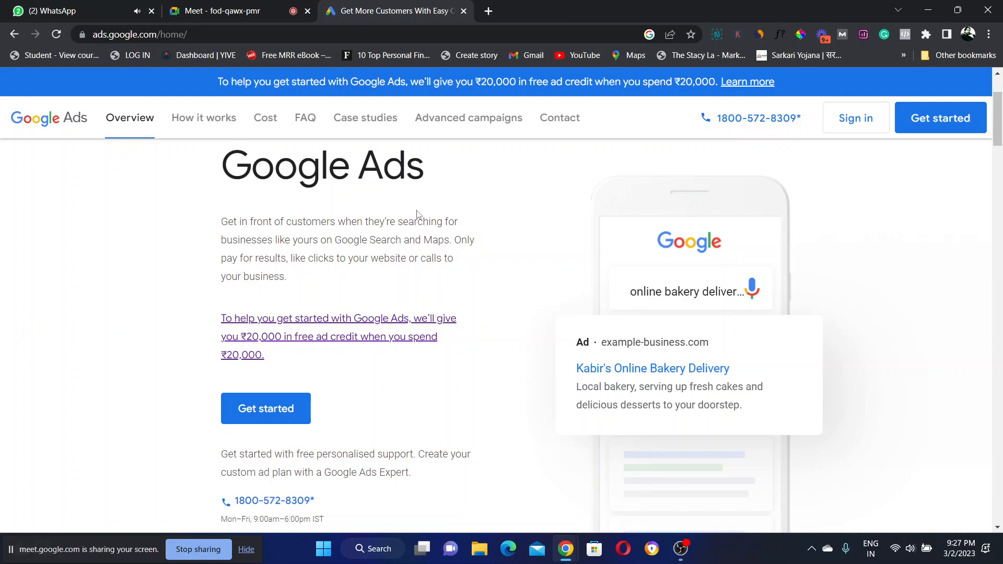
left_click(212, 6)
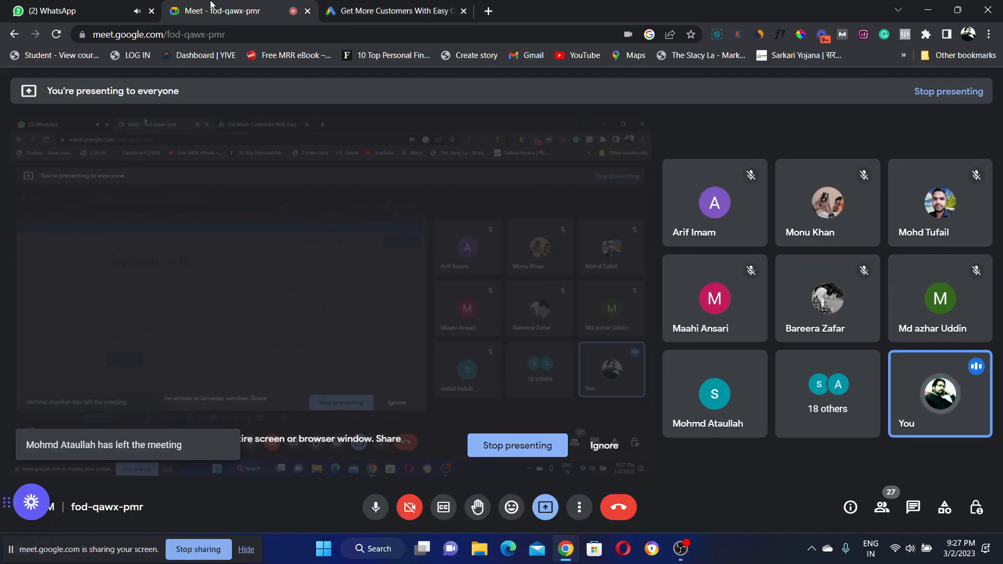
left_click(347, 7)
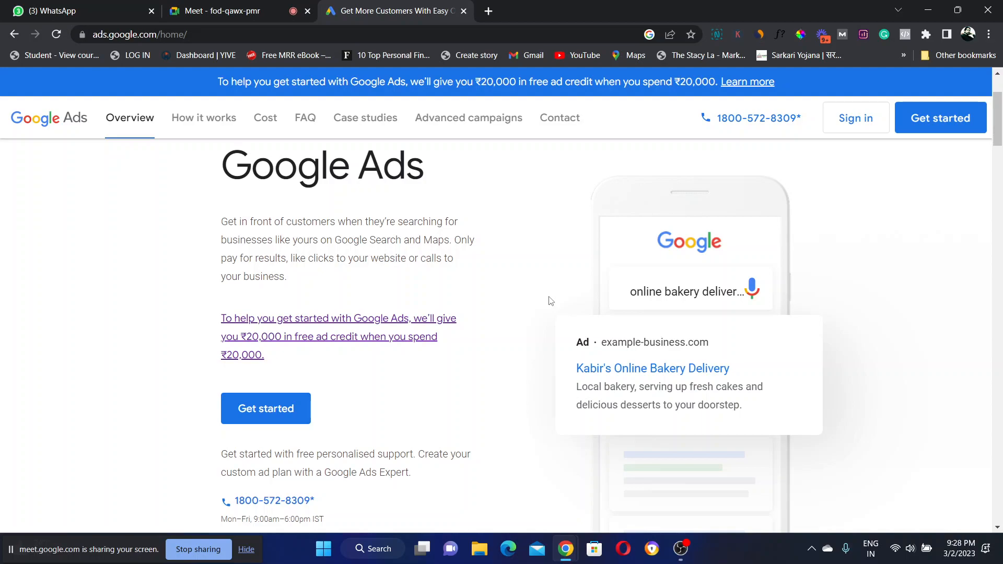
Search Google for "home decor items" in a new browser tab and look over the results
left_click(488, 11)
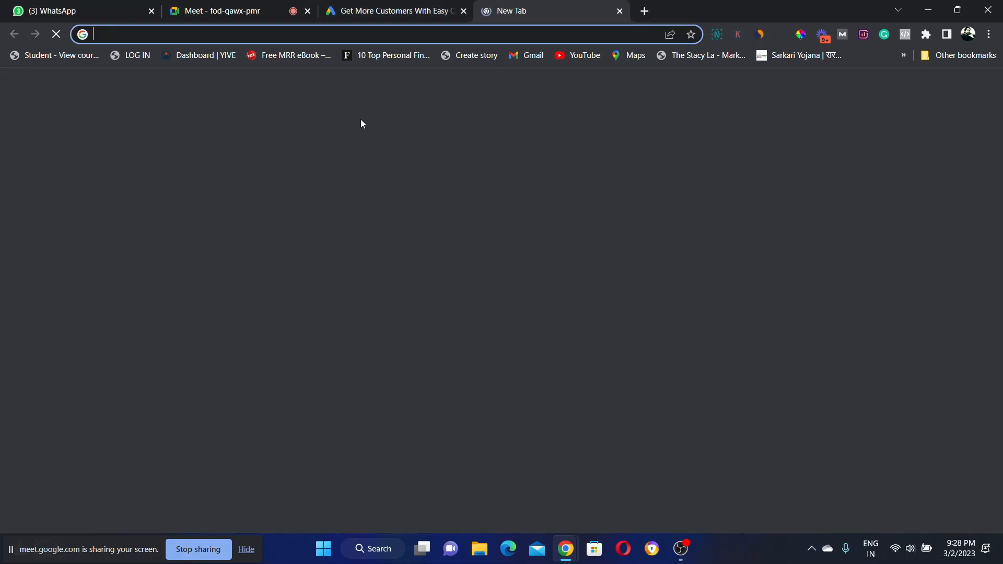
type("hoe")
key("BackSpace")
key("BackSpace")
type("me dec")
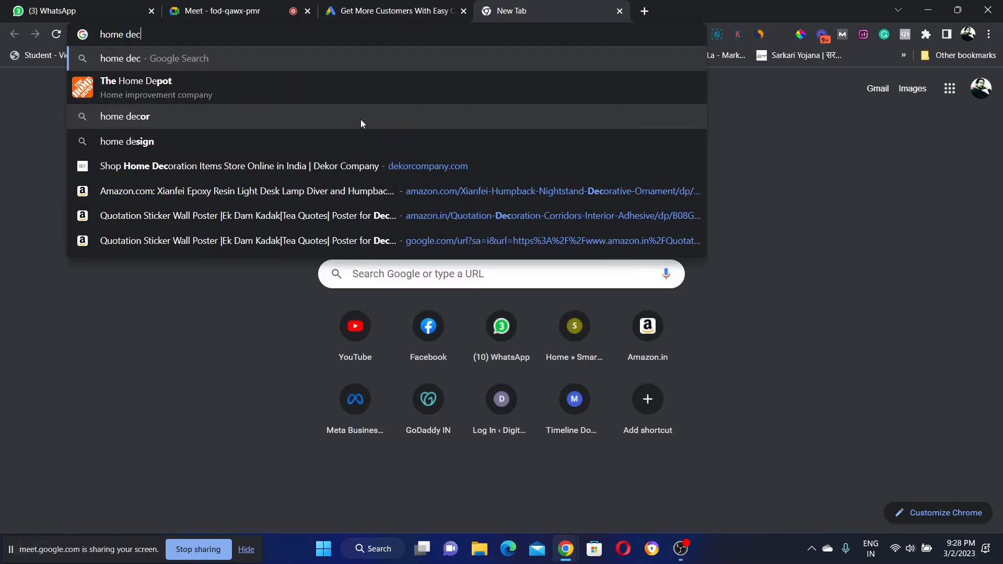
type("or")
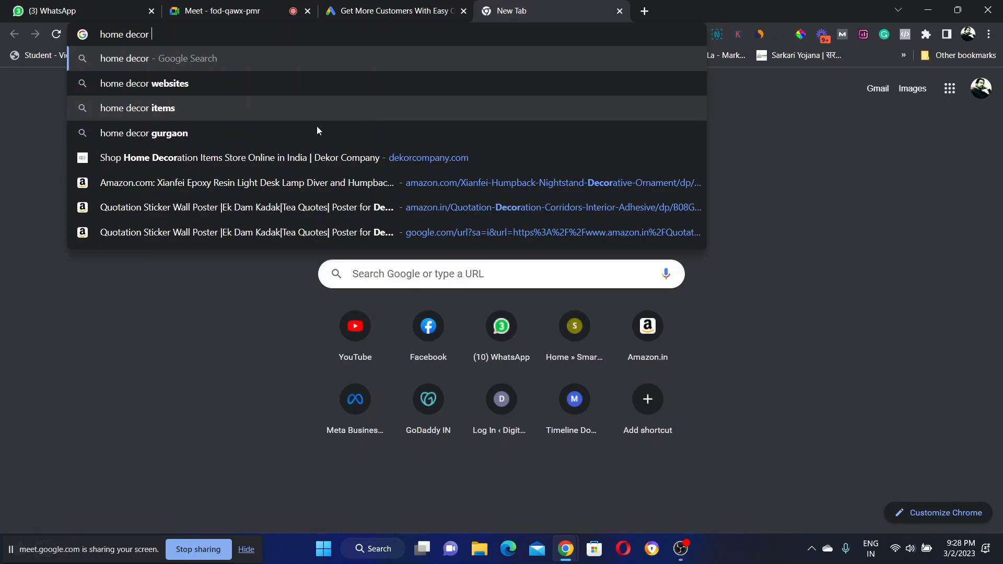
left_click(140, 120)
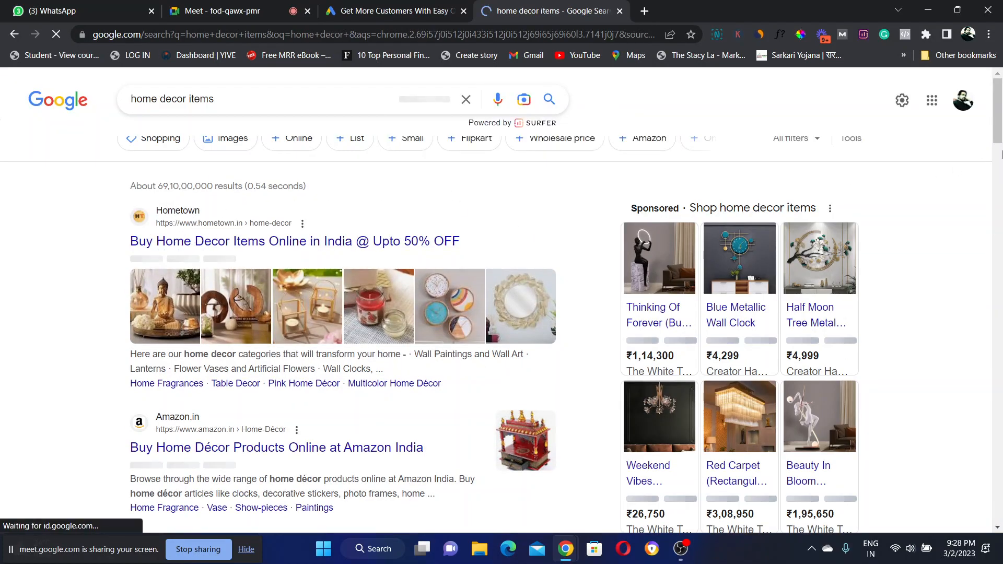
left_click_drag(1001, 126, 1001, 74)
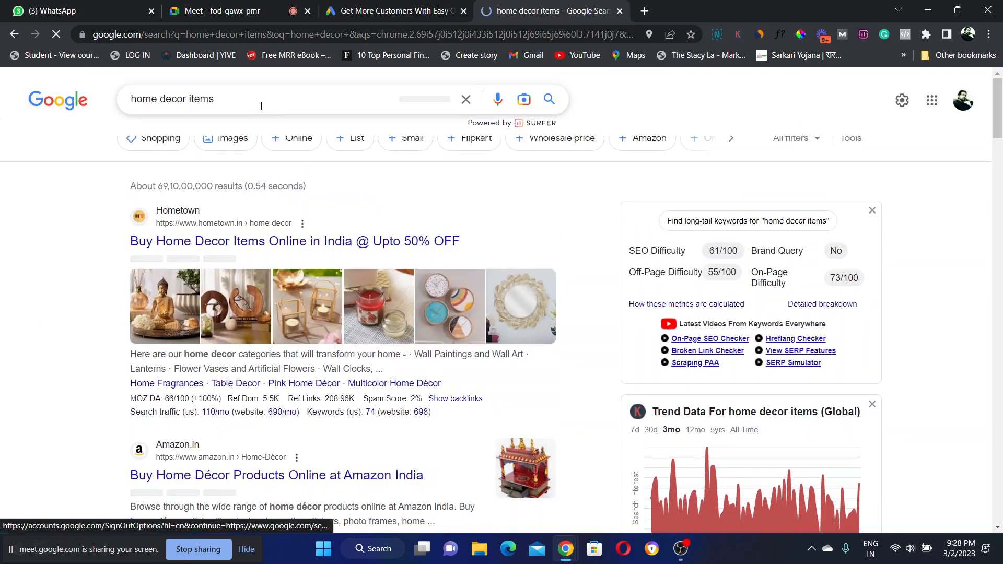
Change the Google search to the suggested query "home decor lights" and look over its results
left_click(261, 106)
key("BackSpace")
key("BackSpace")
key("BackSpace")
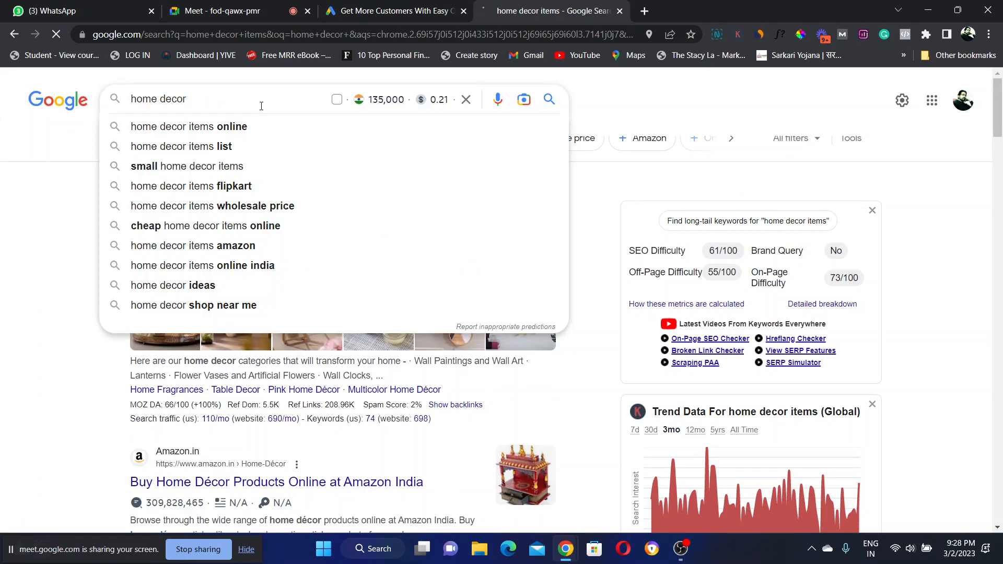
type("ligh")
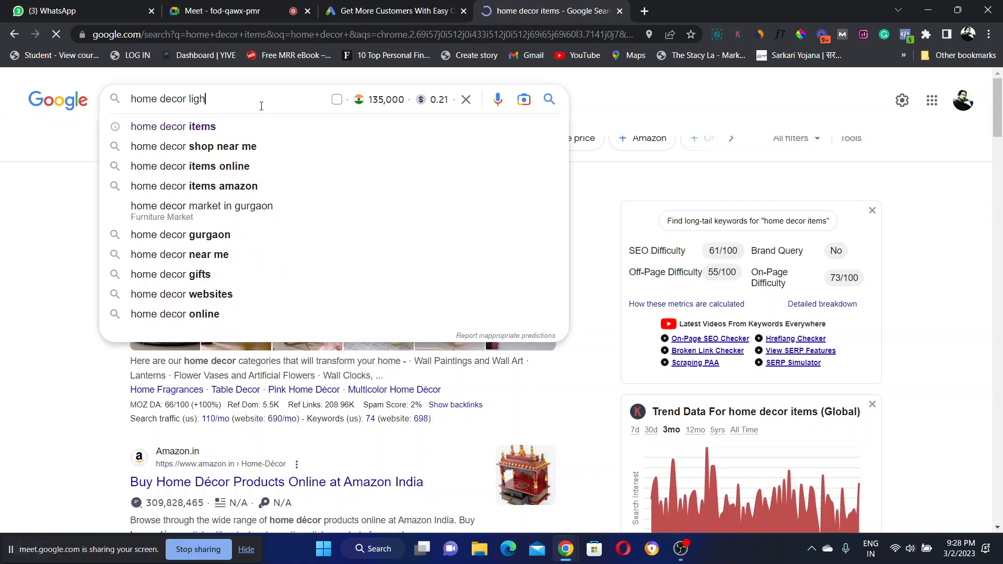
type("t")
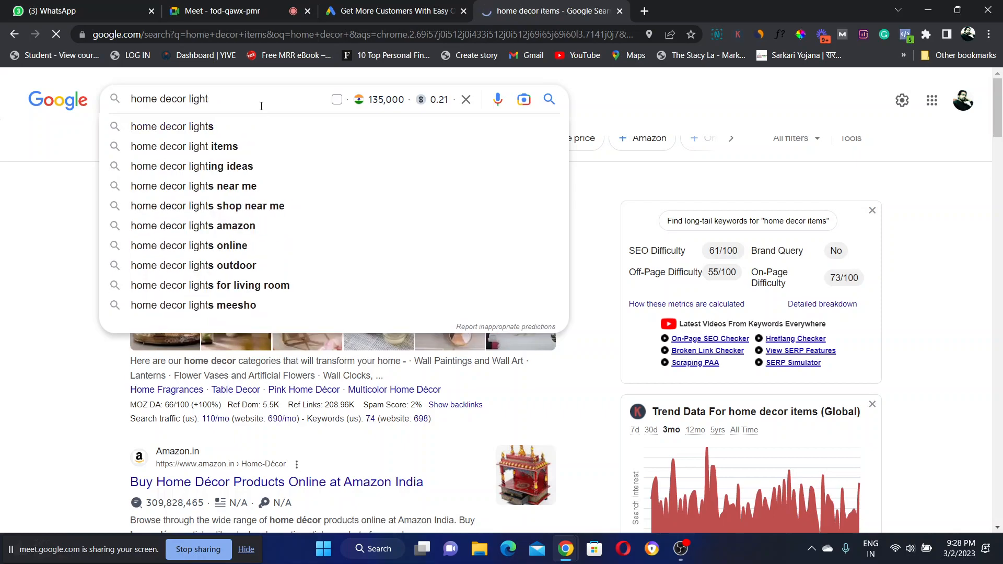
left_click(195, 133)
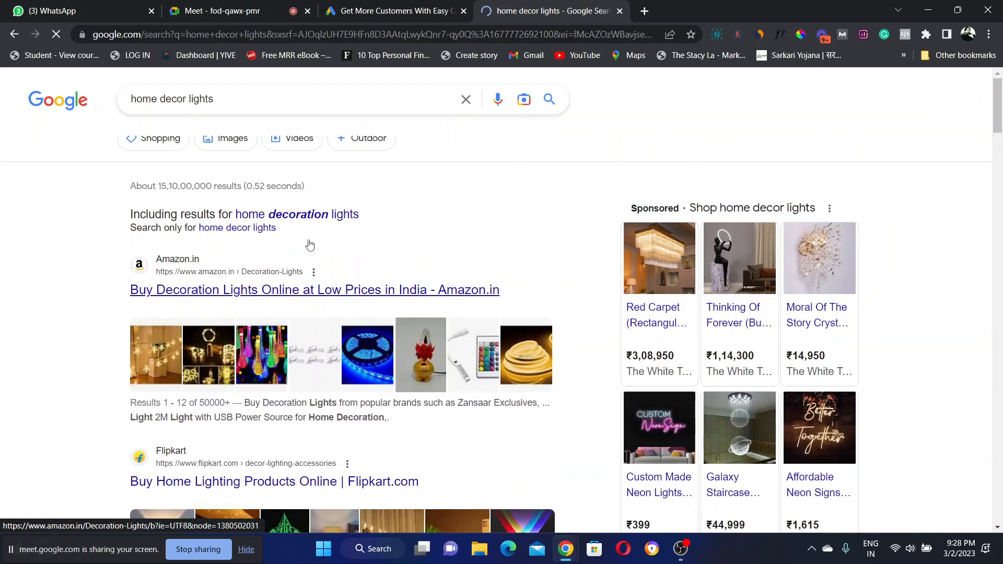
mouse_move(1000, 78)
left_mouse_down()
mouse_move(1000, 350)
mouse_move(1000, 88)
left_mouse_up()
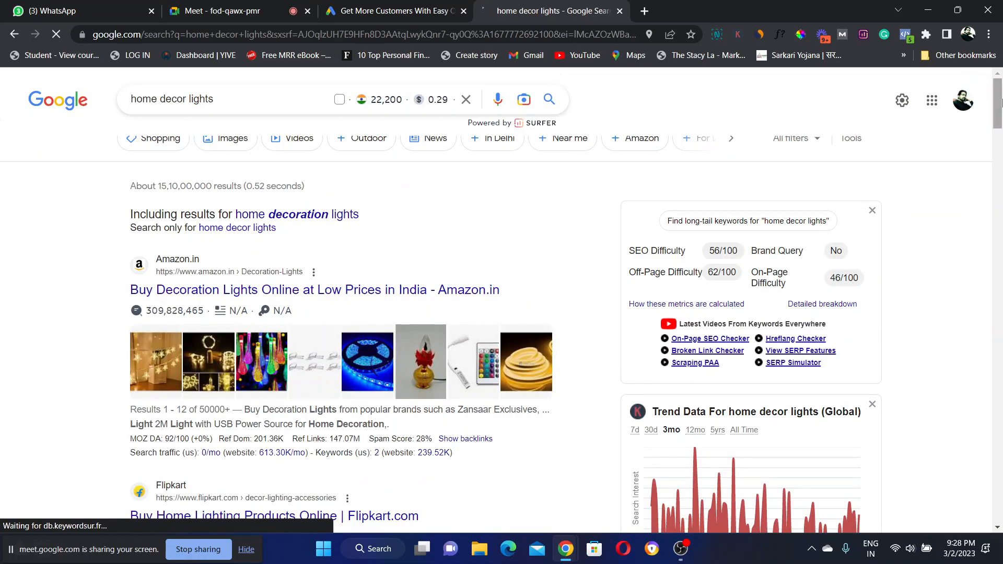
Search for the suggestion "led lights for home decoration", highlight the Sponsored label and browse the shopping ads carousel
left_click(280, 99)
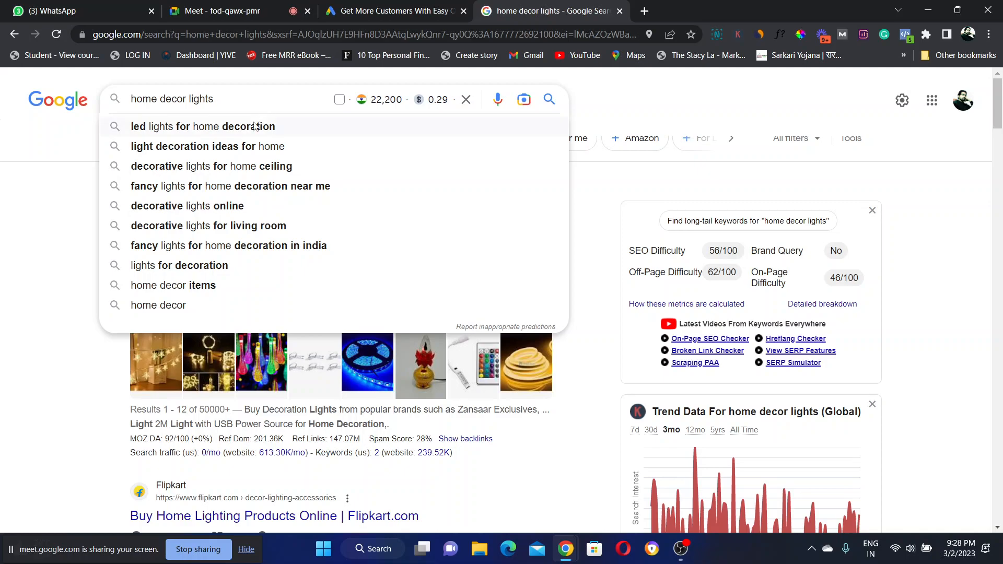
left_click(240, 133)
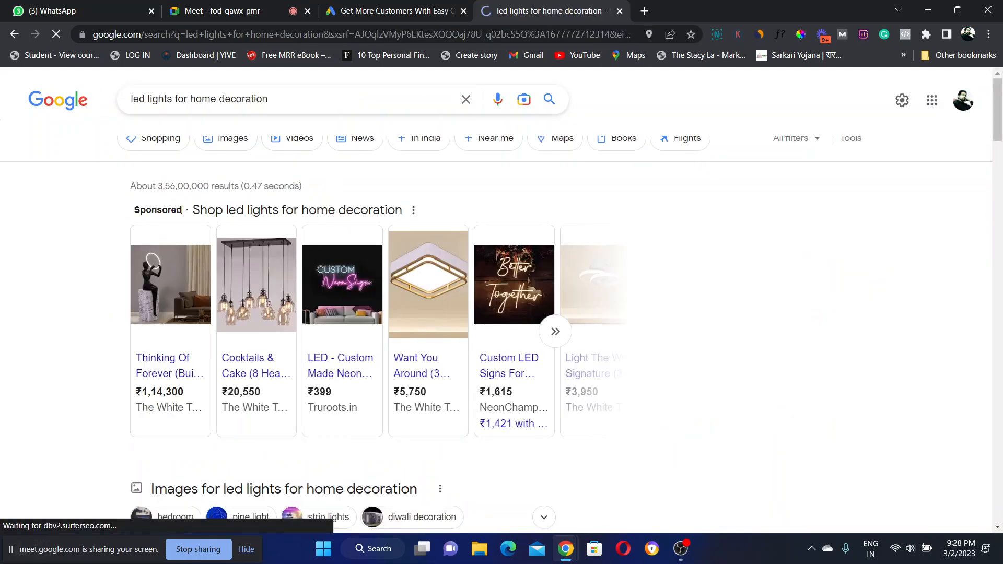
left_click_drag(188, 209, 101, 206)
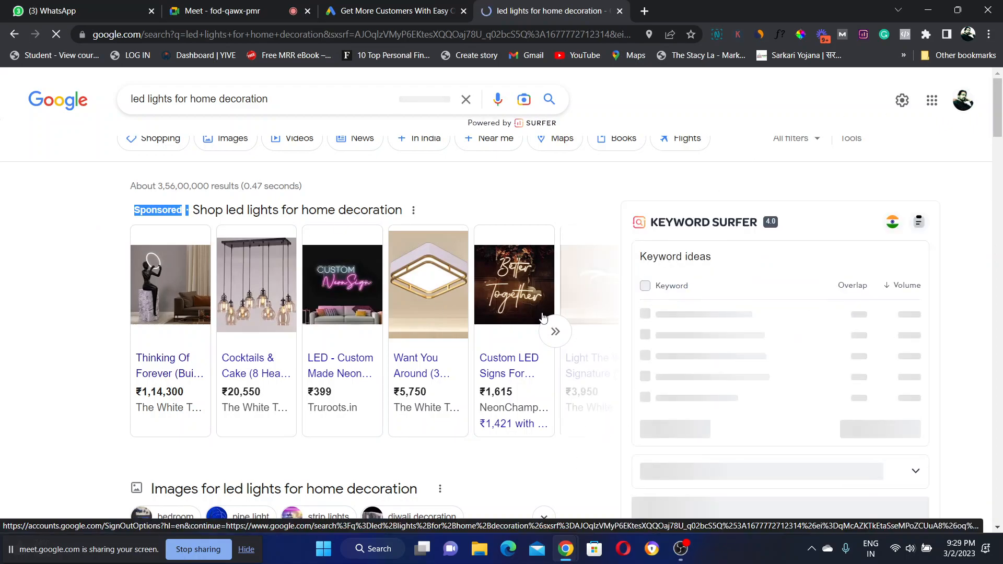
left_click(555, 331)
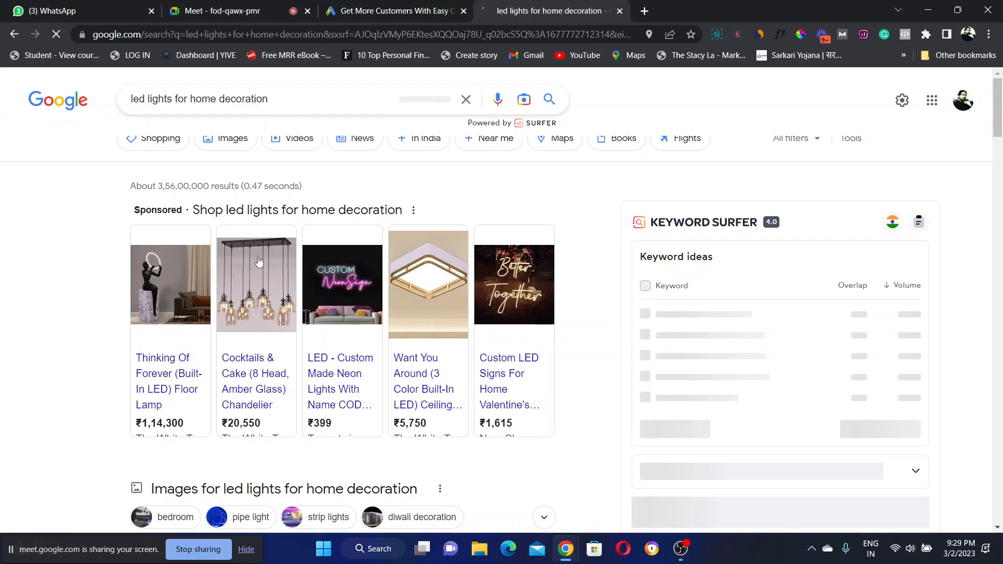
mouse_move(997, 115)
left_mouse_down()
mouse_move(1002, 274)
mouse_move(999, 118)
left_mouse_up()
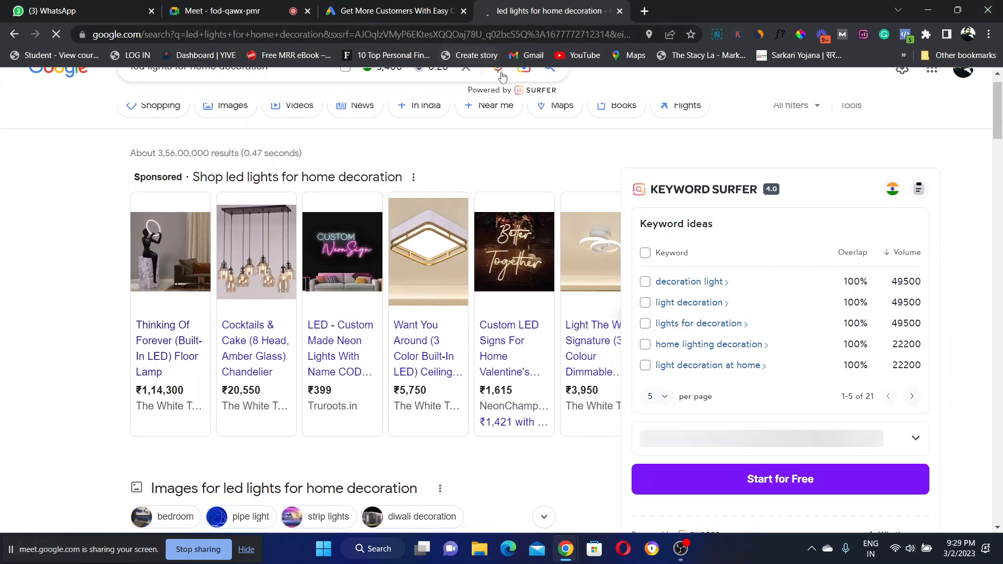
Clear the search query, return to the Google Ads home page and close the search results tab
left_click(466, 72)
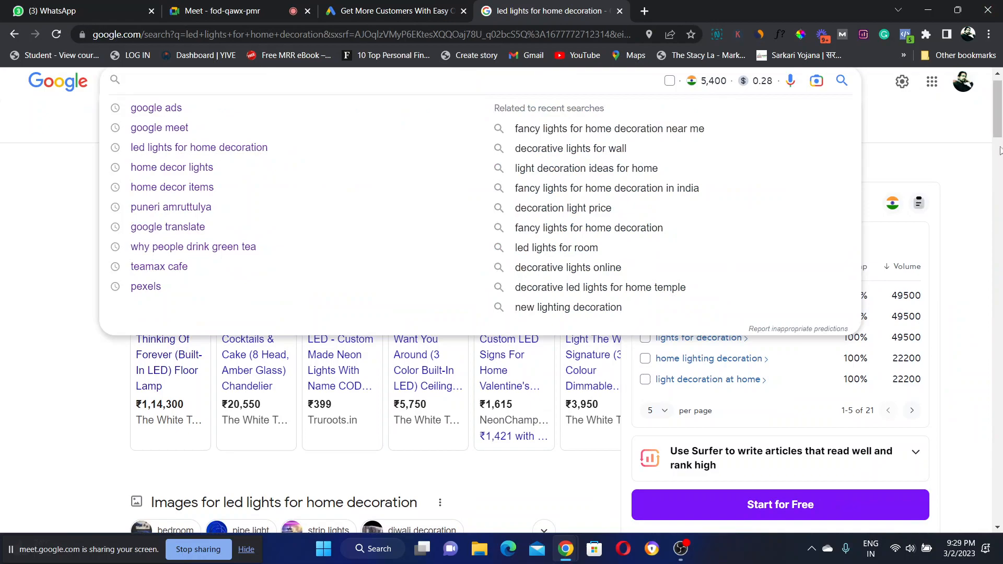
left_click_drag(1000, 113, 1000, 92)
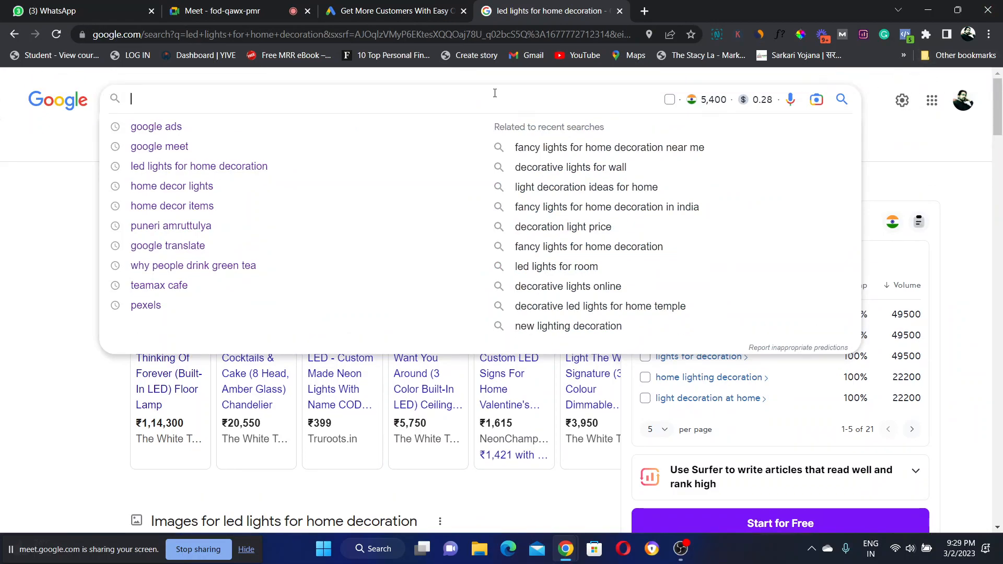
left_click(1, 226)
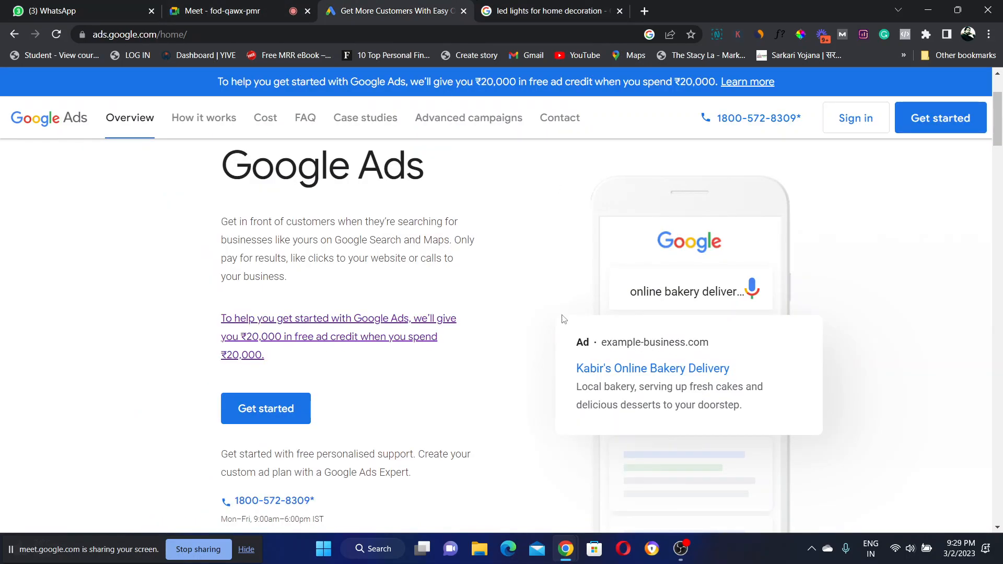
left_click(620, 11)
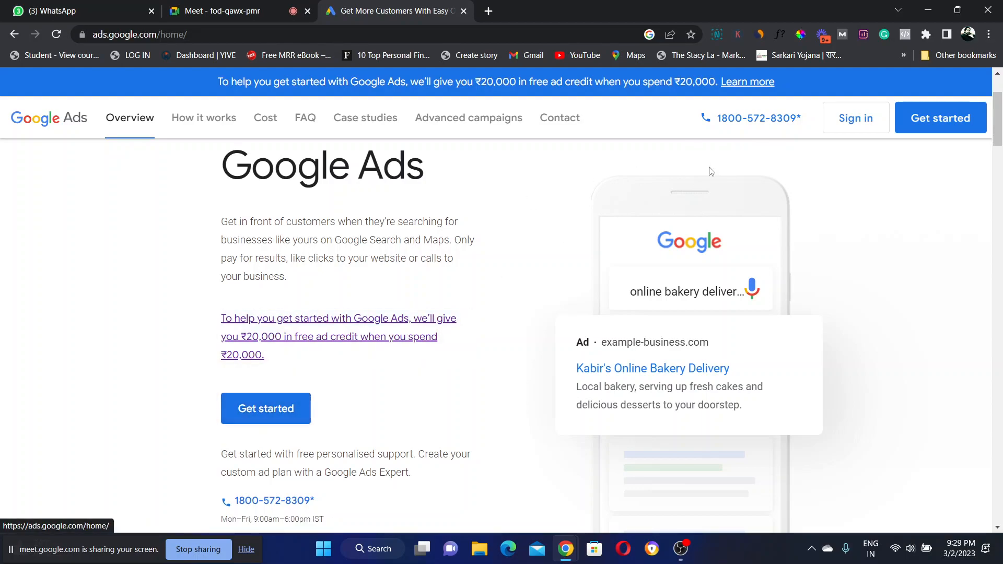
Get started with Google Ads, review the existing and unfinished ad accounts, and create a new account
left_click(256, 410)
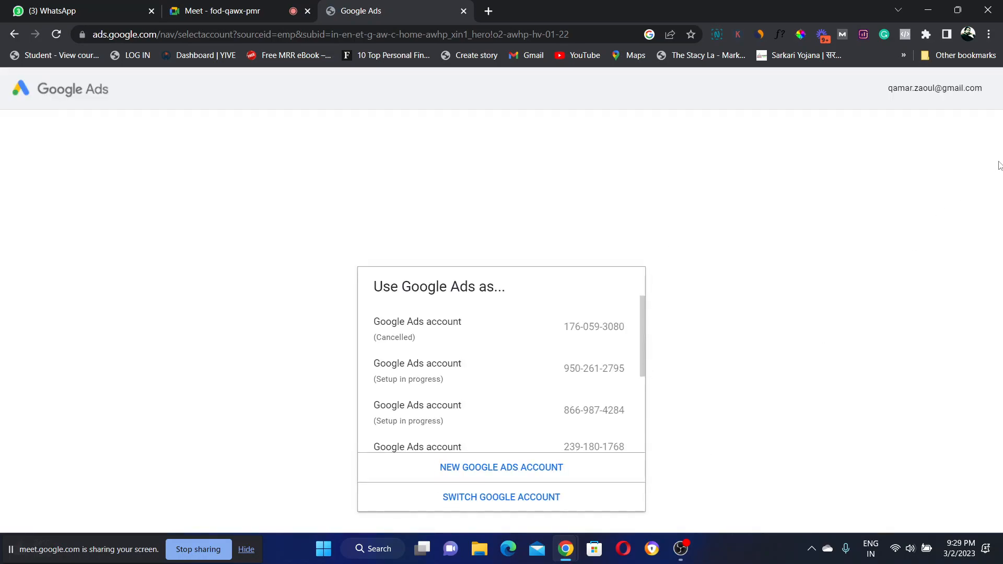
left_click_drag(642, 313, 655, 193)
left_click_drag(641, 309, 627, 495)
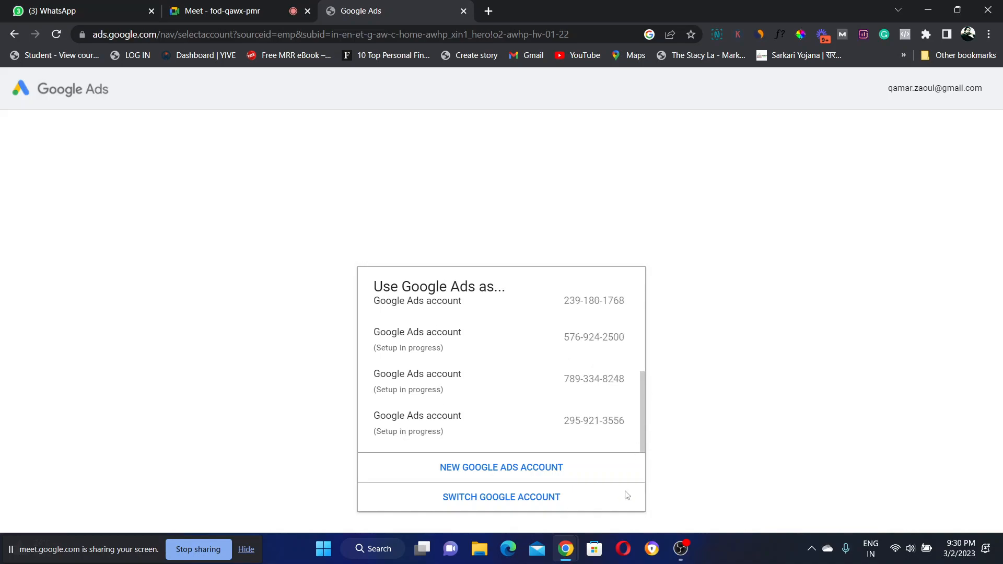
left_click(486, 473)
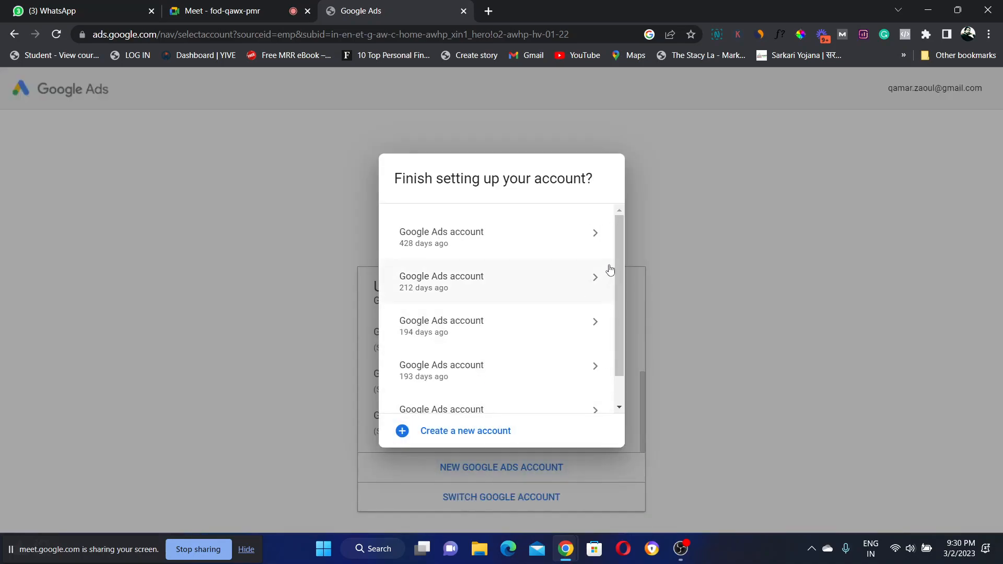
left_click_drag(616, 248, 617, 359)
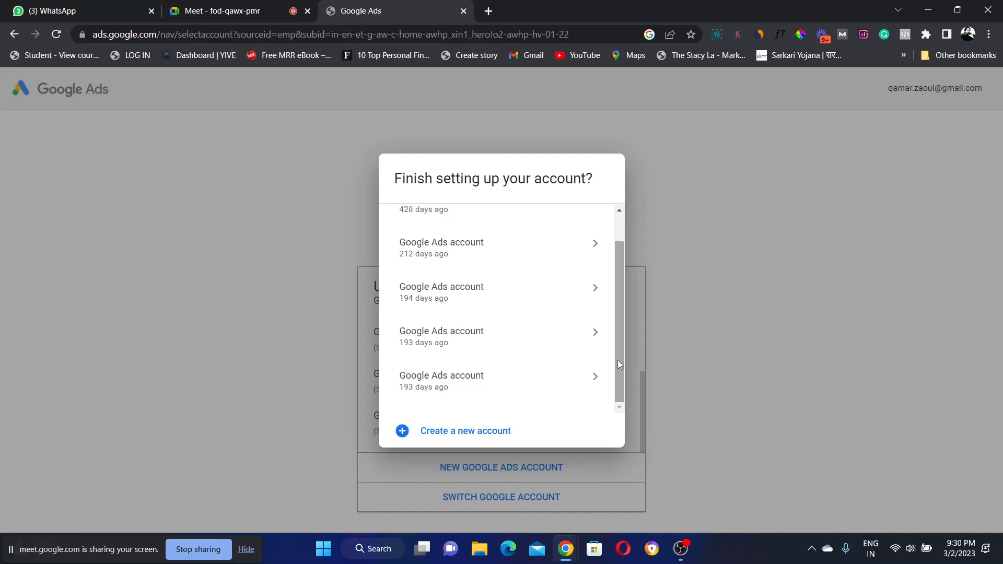
left_click(456, 432)
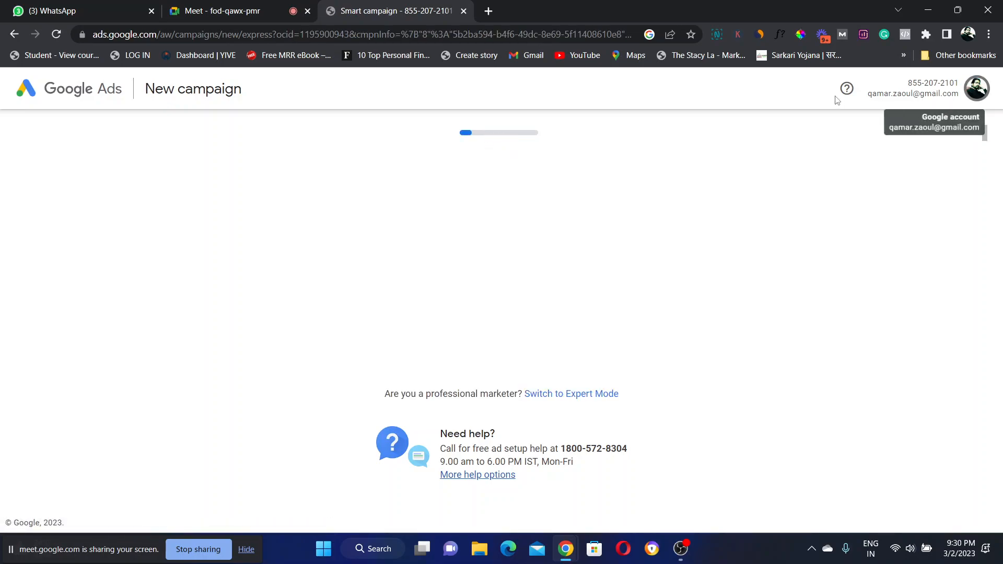
Highlight the signed-in e-mail, browse the account list and switch to the last Google account listed
left_click_drag(871, 94, 977, 103)
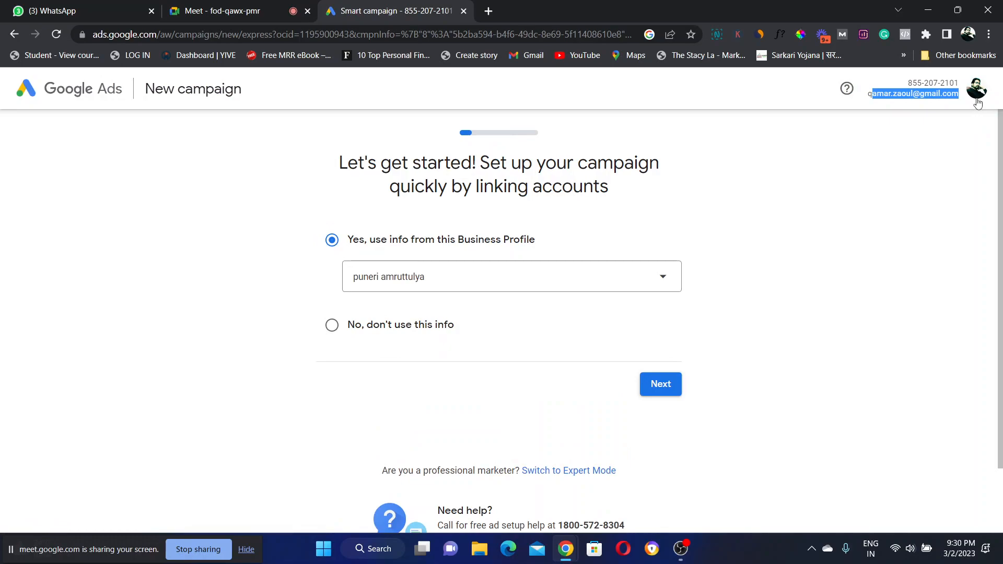
left_click(980, 94)
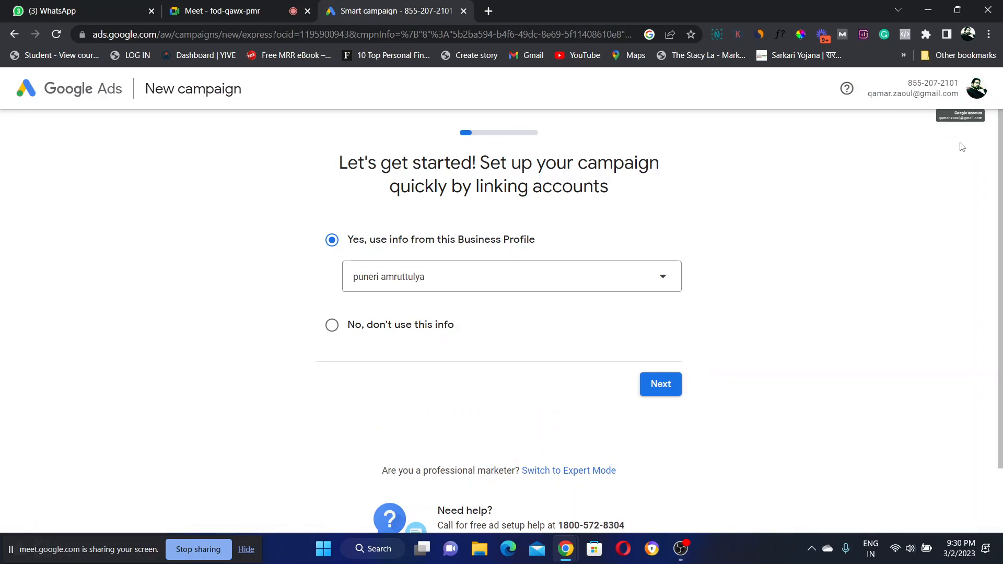
left_click(976, 89)
left_click_drag(999, 225, 998, 400)
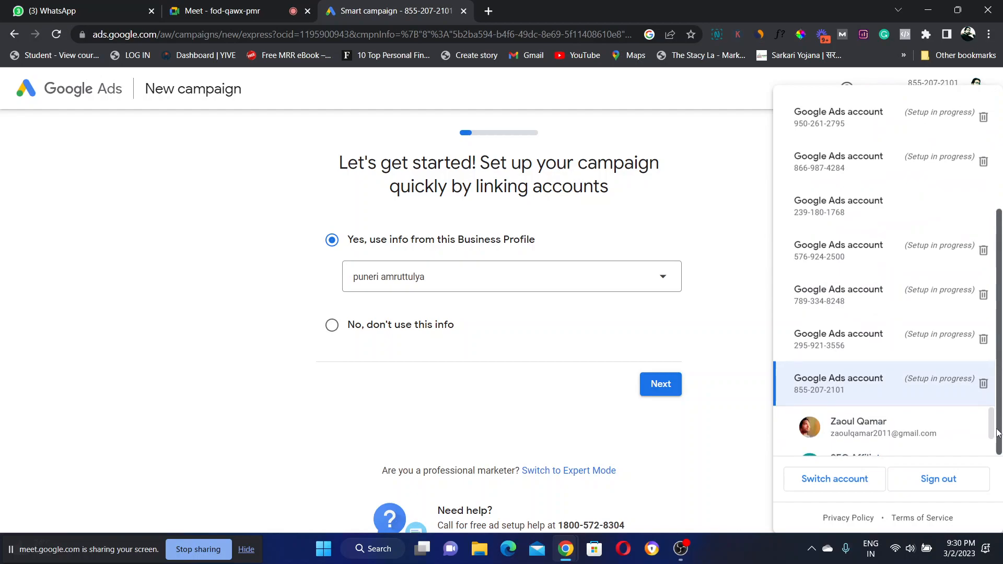
scroll(992, 436, "down", 2)
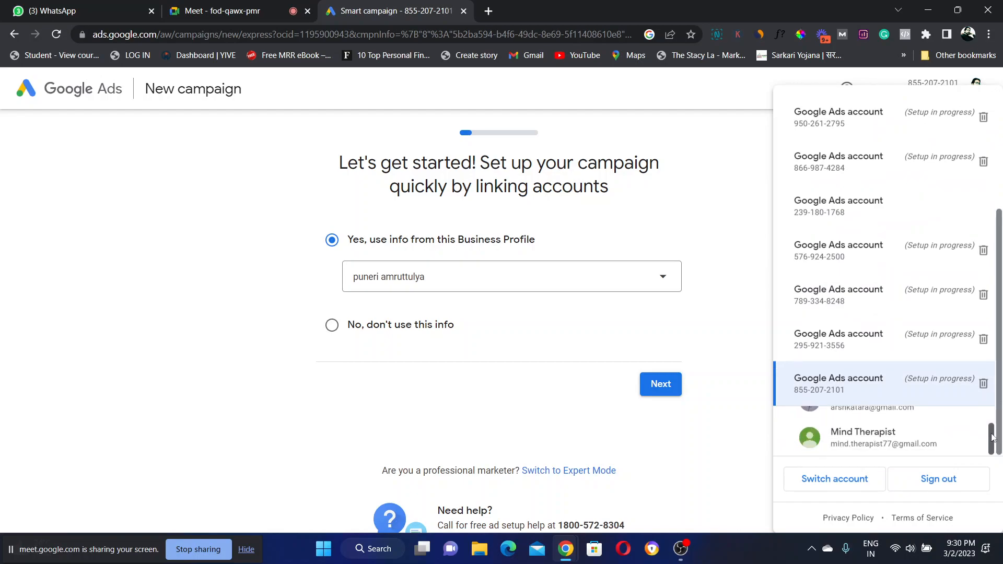
left_click(890, 444)
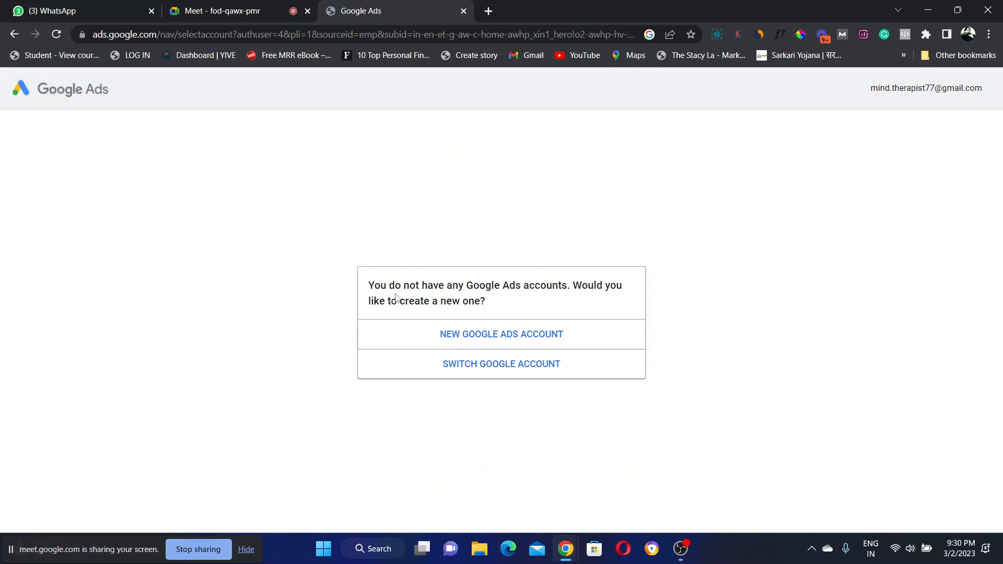
Highlight the message about having no Google Ads accounts and the login e-mail, and create a new Google Ads account
left_click_drag(368, 286, 499, 308)
left_click(499, 307)
triple_click(871, 89)
left_click(986, 93)
left_click(480, 338)
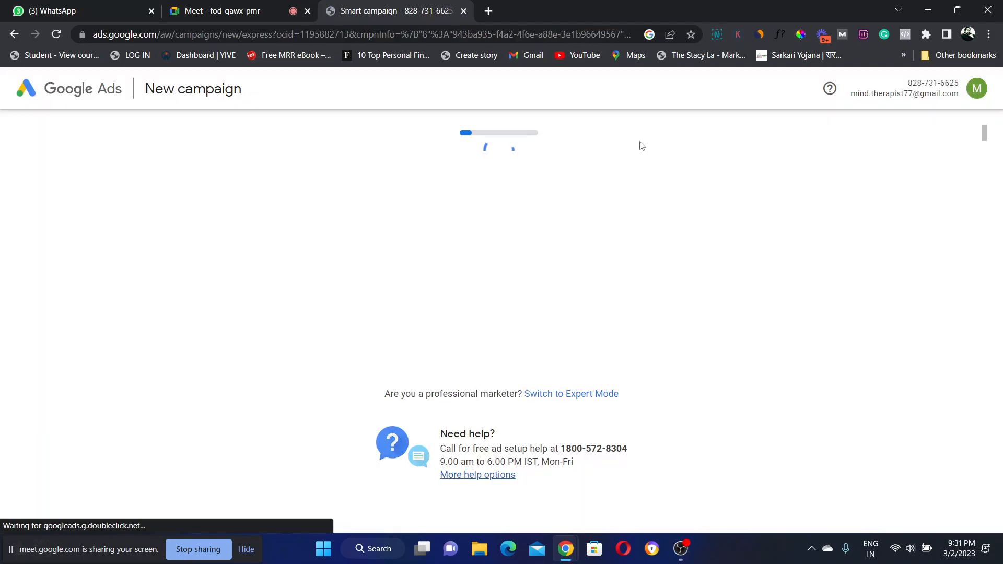
Open the account details, highlight the signed-in e-mail address and close the details again
left_click(978, 90)
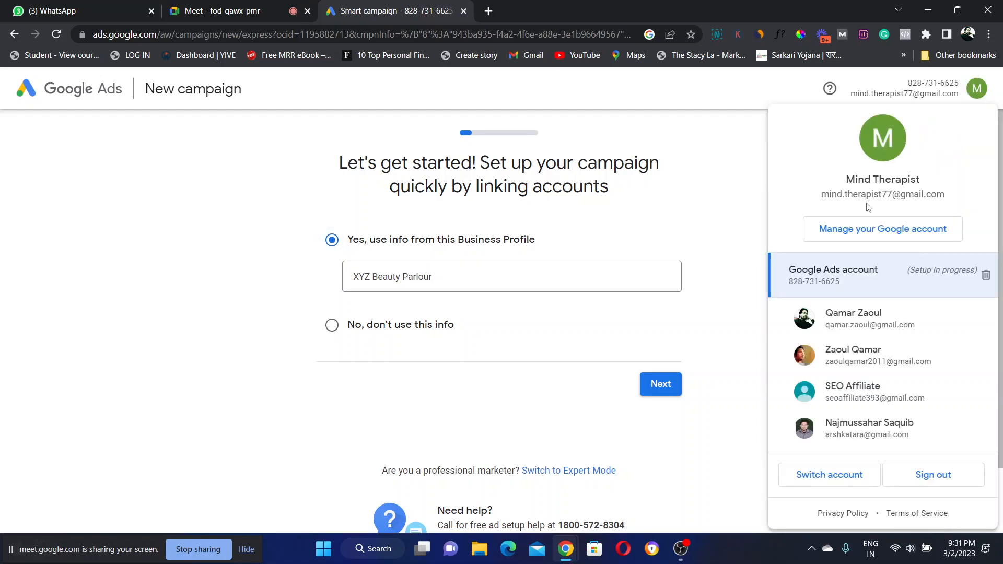
left_click_drag(821, 195, 939, 195)
left_click(766, 170)
left_click(767, 174)
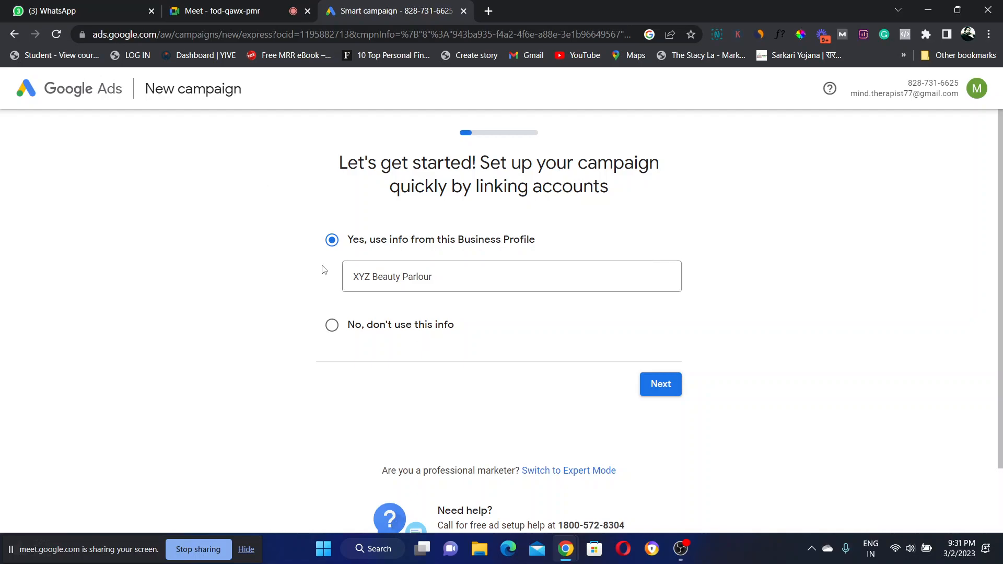
Review the campaign linking page, highlight the "Are you a professional marketer?" line and switch to Expert Mode
scroll(1001, 277, "down", 2)
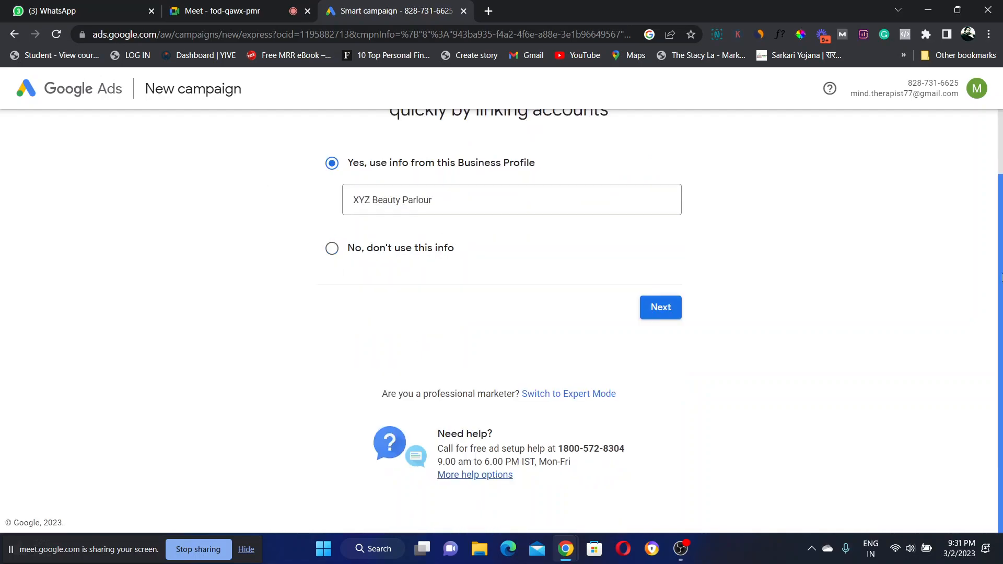
scroll(1000, 277, "up", 2)
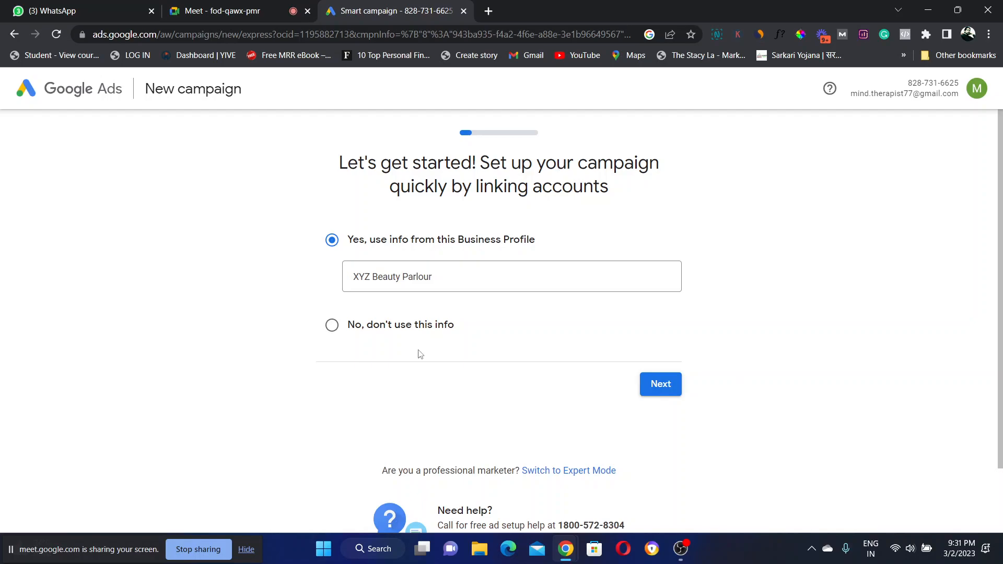
scroll(1001, 279, "down", 2)
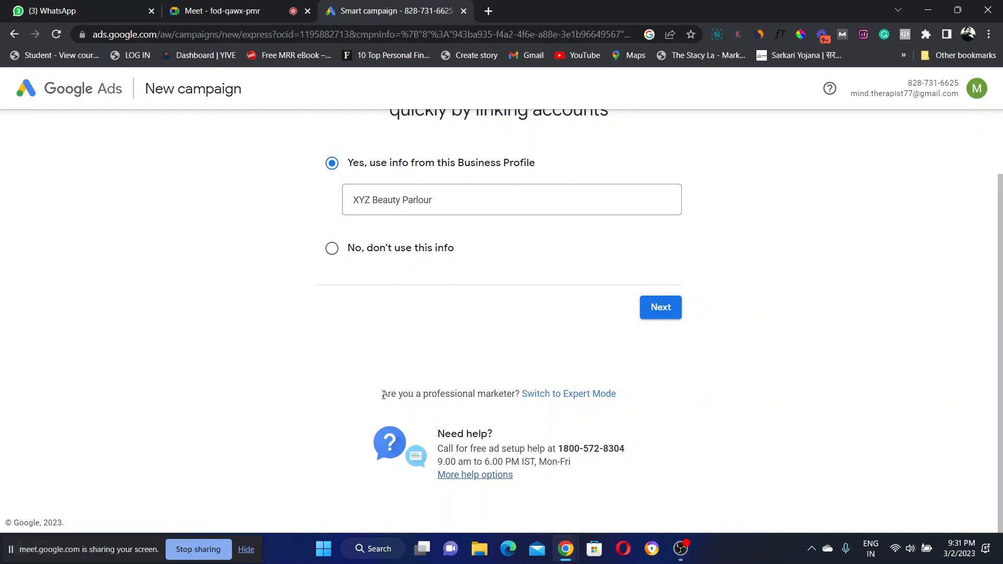
left_click_drag(383, 395, 639, 400)
left_click(639, 399)
left_click(549, 400)
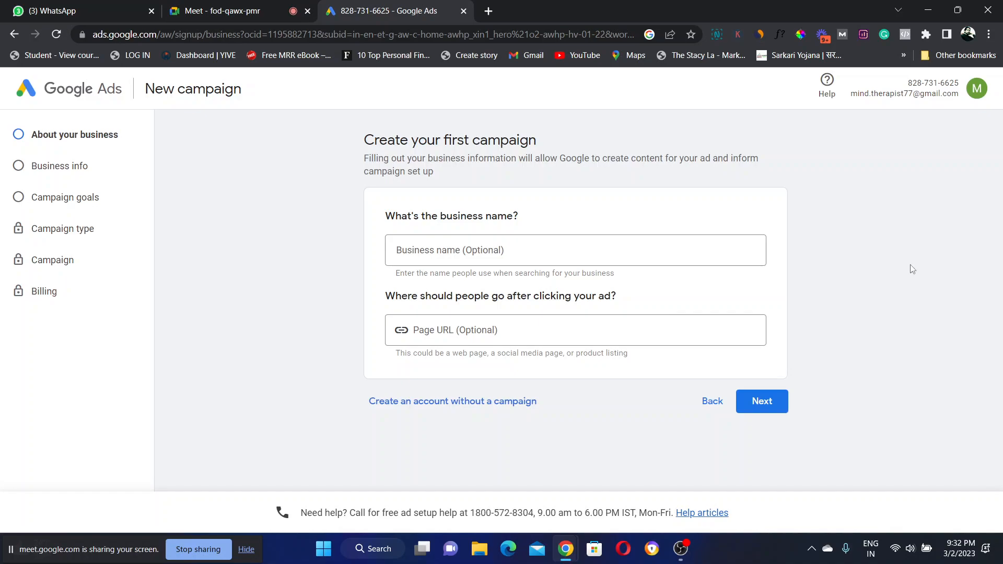
Create the account without a campaign, submitting India as billing country, (GMT+05:30) India Time and Indian Rupee (INR ₹)
left_click(414, 406)
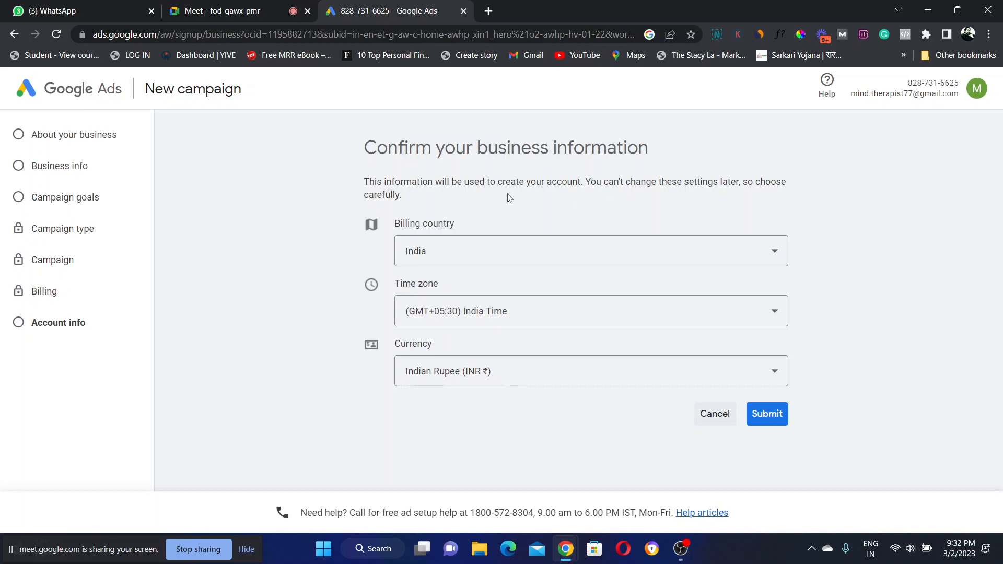
left_click_drag(362, 140, 687, 165)
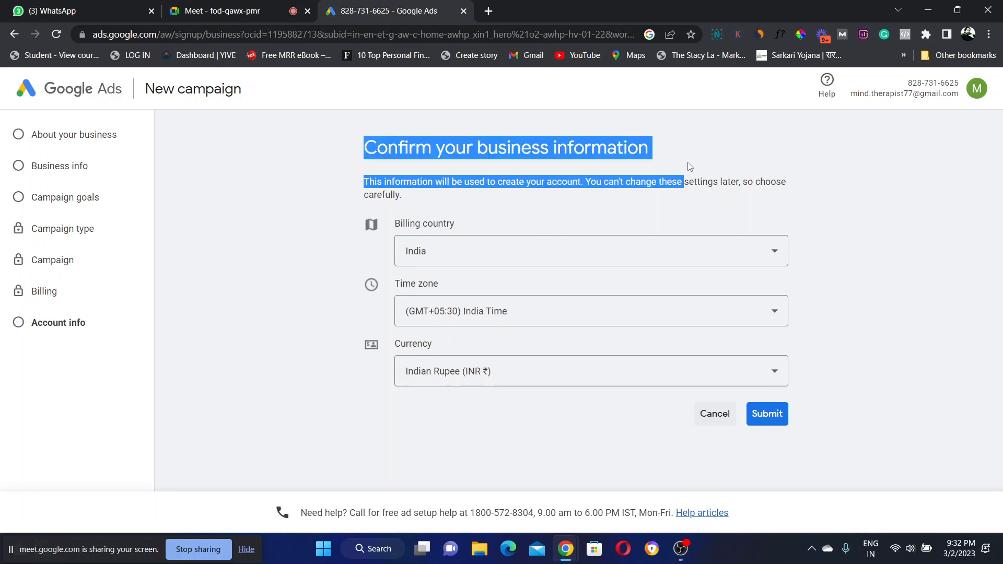
left_click(688, 166)
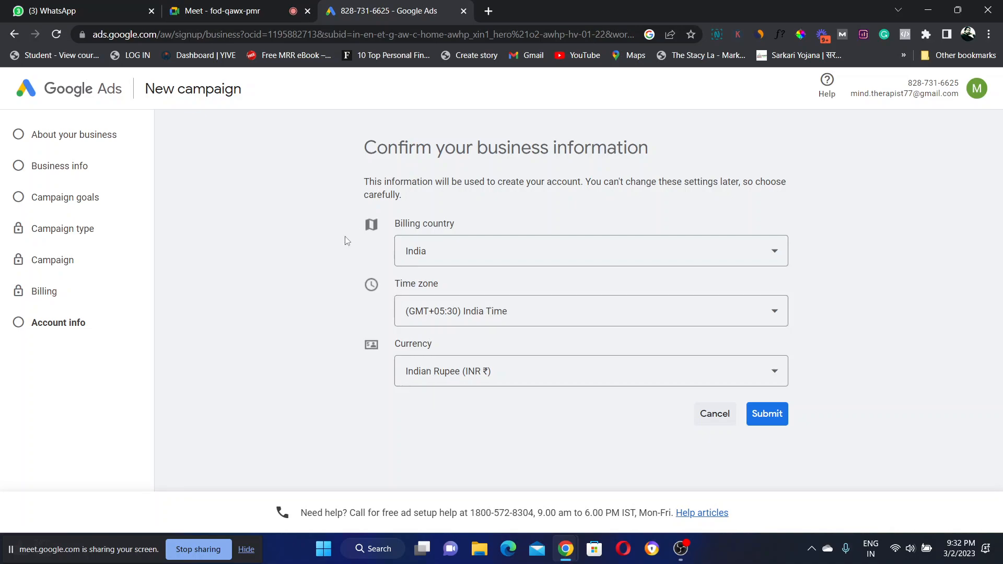
left_click(773, 421)
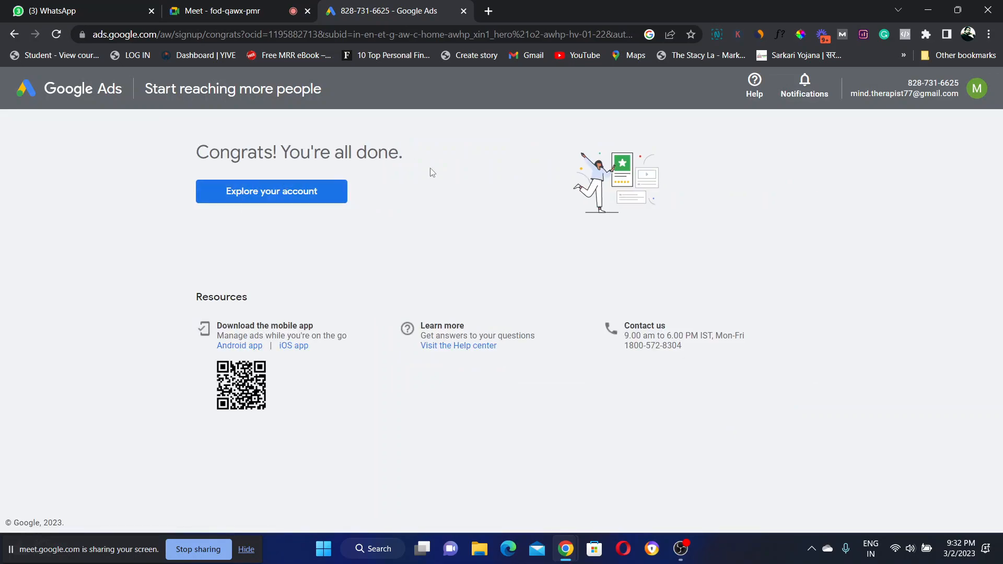
Open the new account's overview and display the available tools and settings
left_click(257, 197)
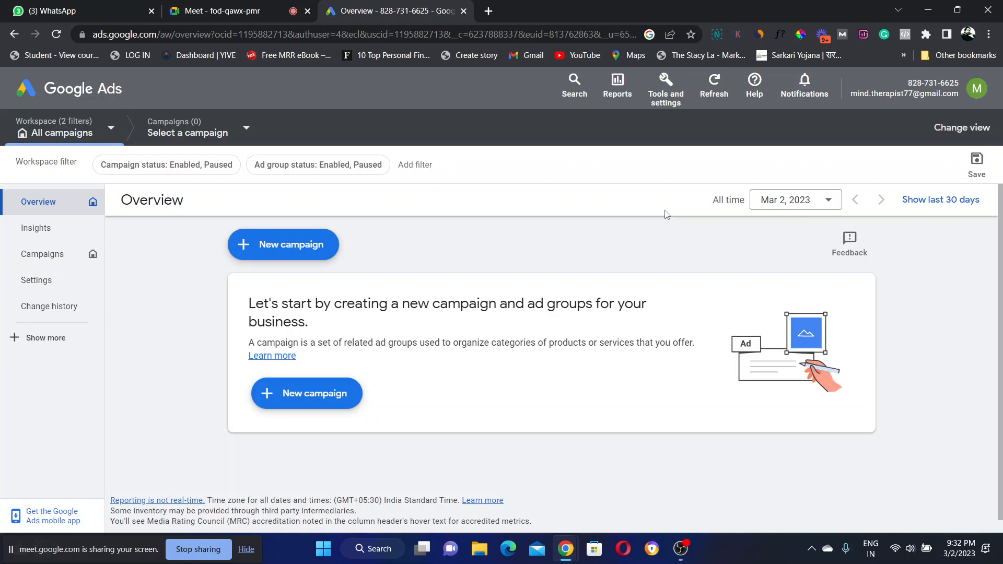
left_click(667, 93)
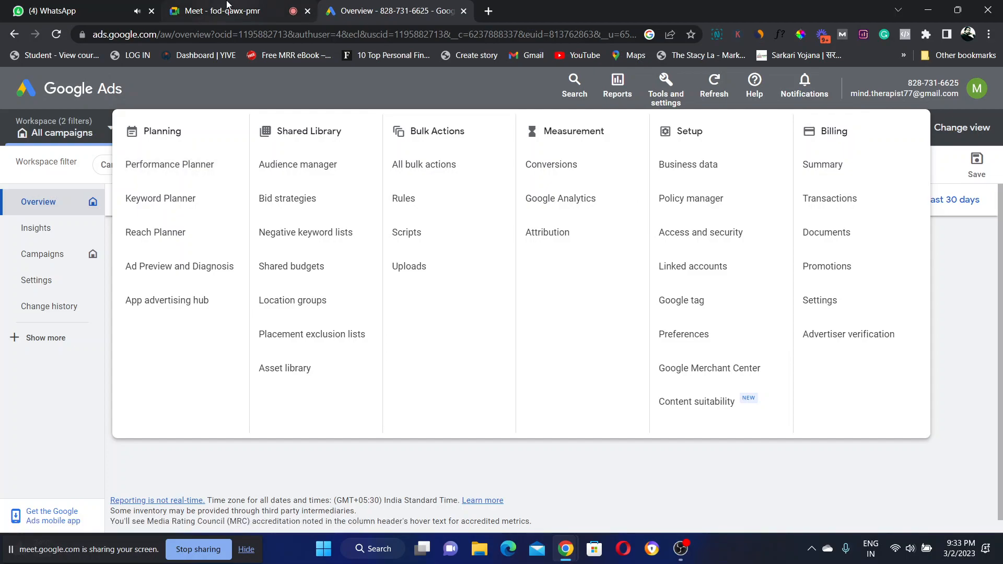
Switch to Google Meet, admit the participant waiting to join the call and return to Google Ads
left_click(226, 6)
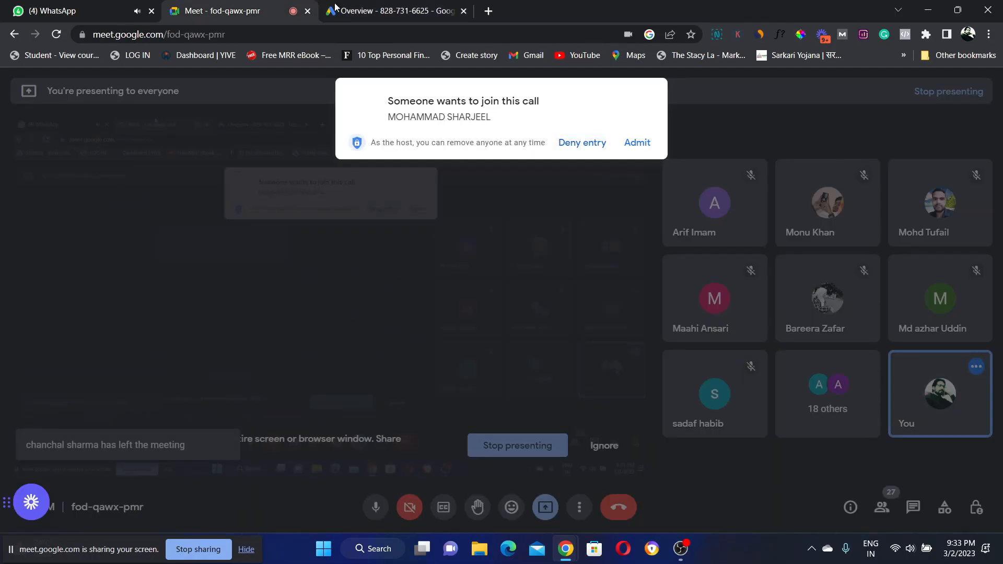
left_click(638, 145)
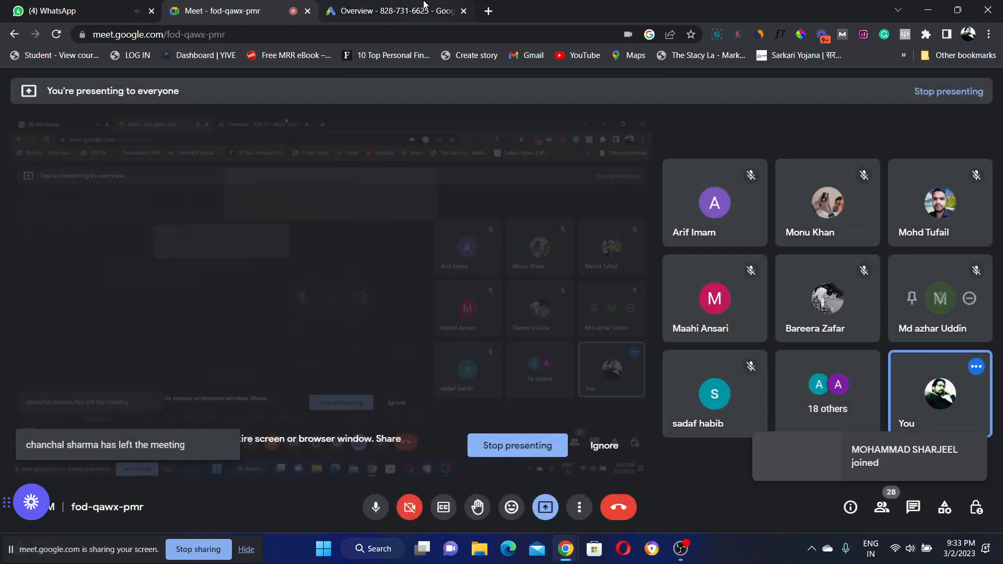
left_click(424, 4)
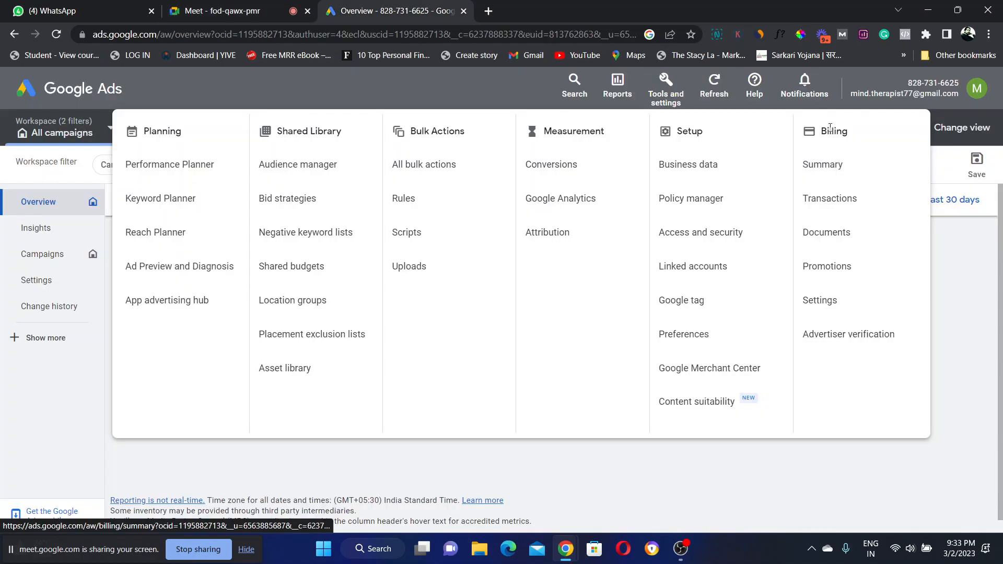
Open the billing summary's payments setup and choose Organization as the account type
left_click(823, 174)
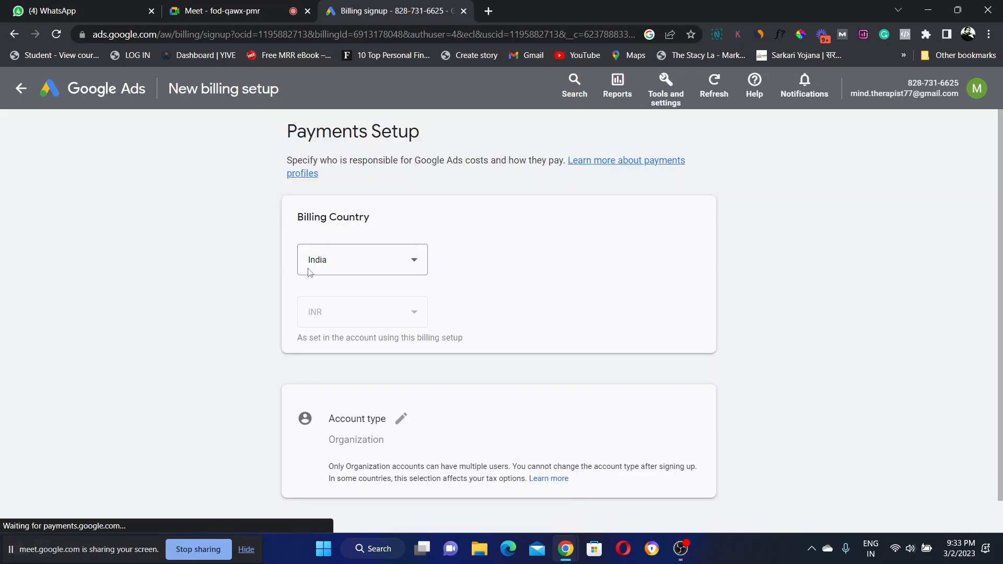
mouse_move(1000, 183)
left_mouse_down()
mouse_move(1000, 434)
mouse_move(1001, 155)
mouse_move(1001, 193)
left_mouse_up()
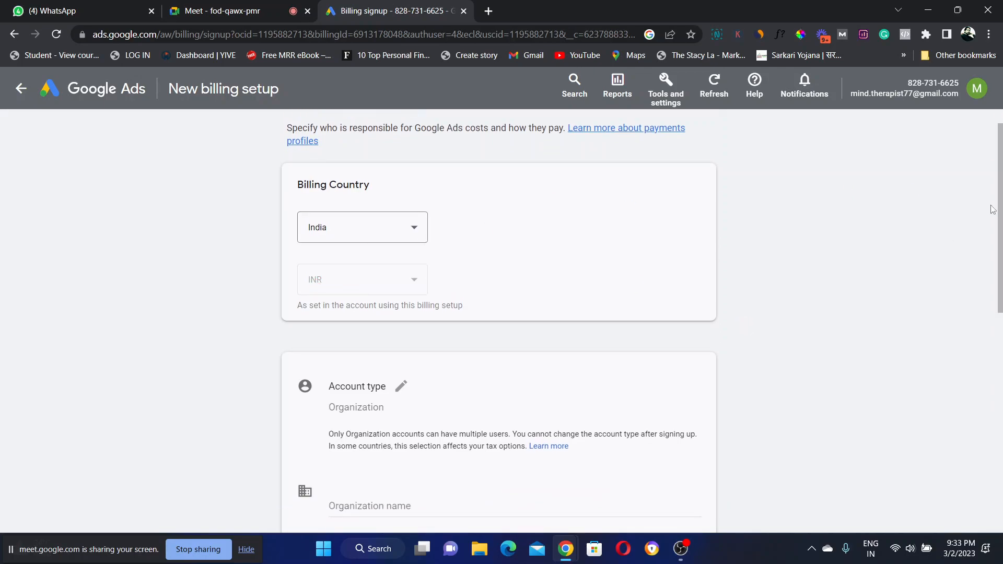
scroll(1000, 198, "down", 4)
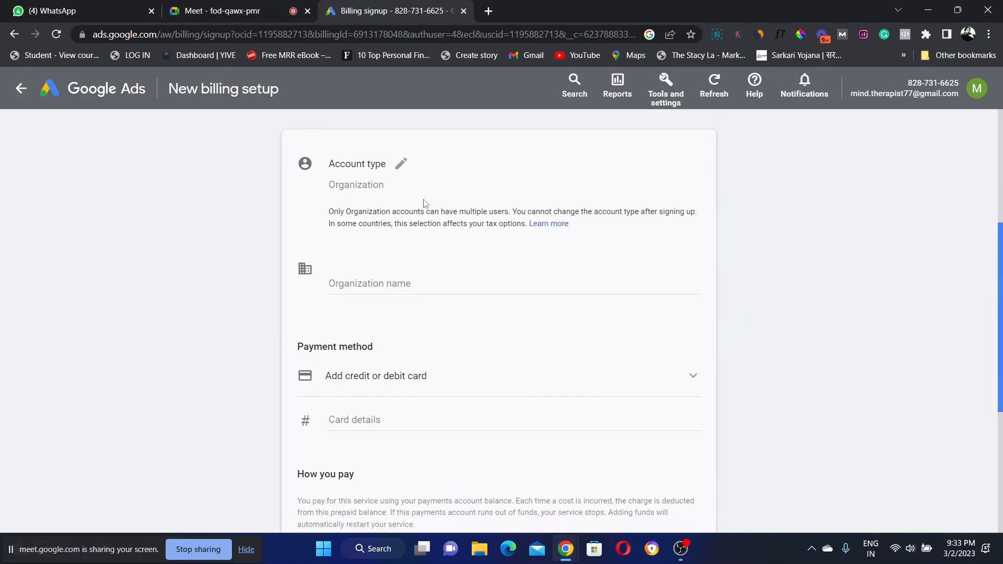
left_click(401, 164)
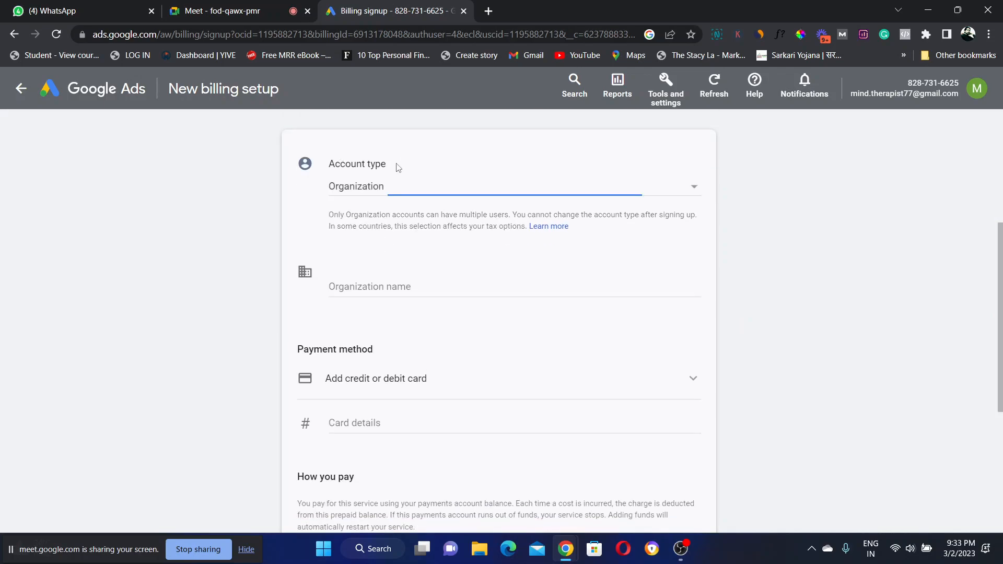
left_click(522, 199)
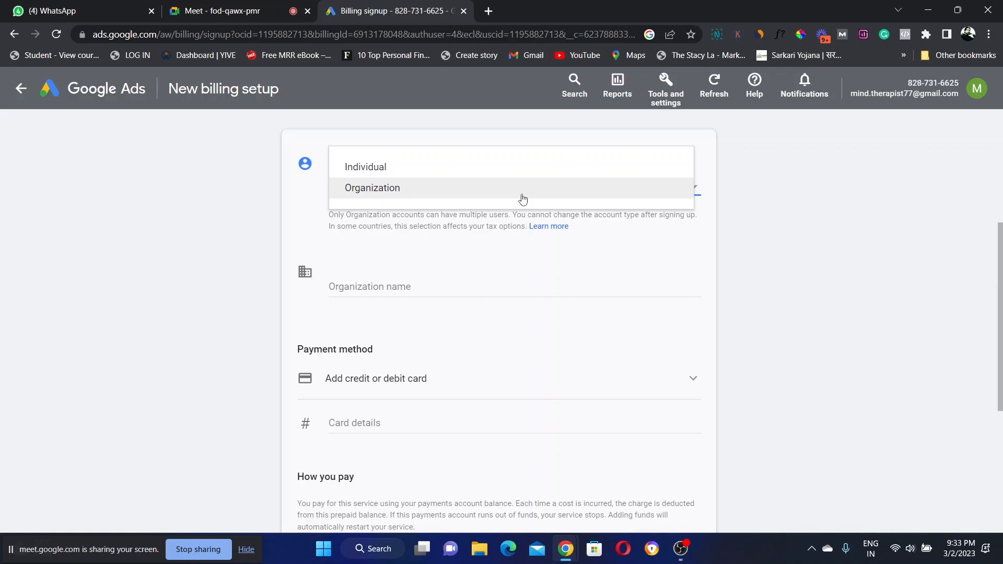
left_click(387, 184)
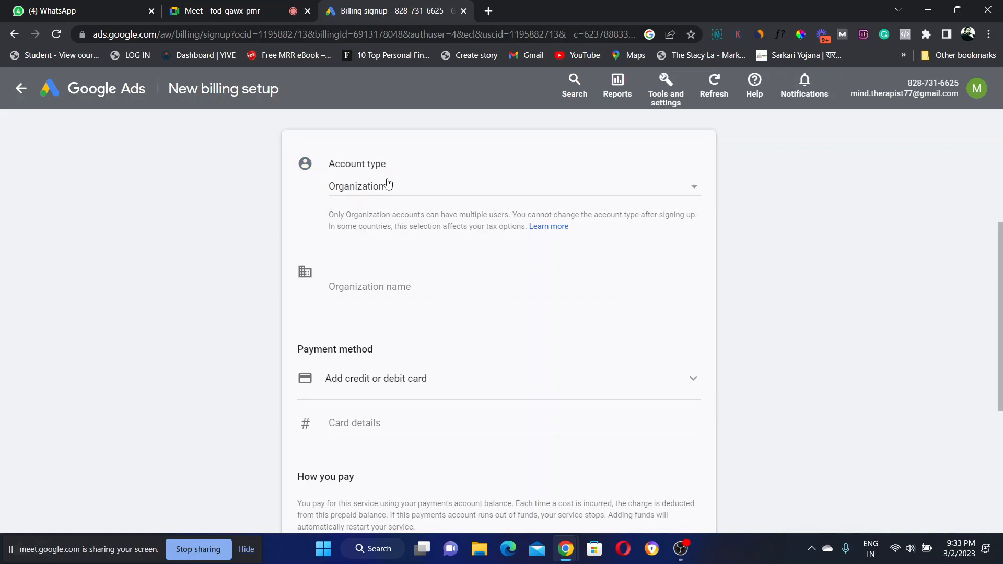
Examine the organization name field, the available payment methods and the payment section at the end of the form
left_click(365, 288)
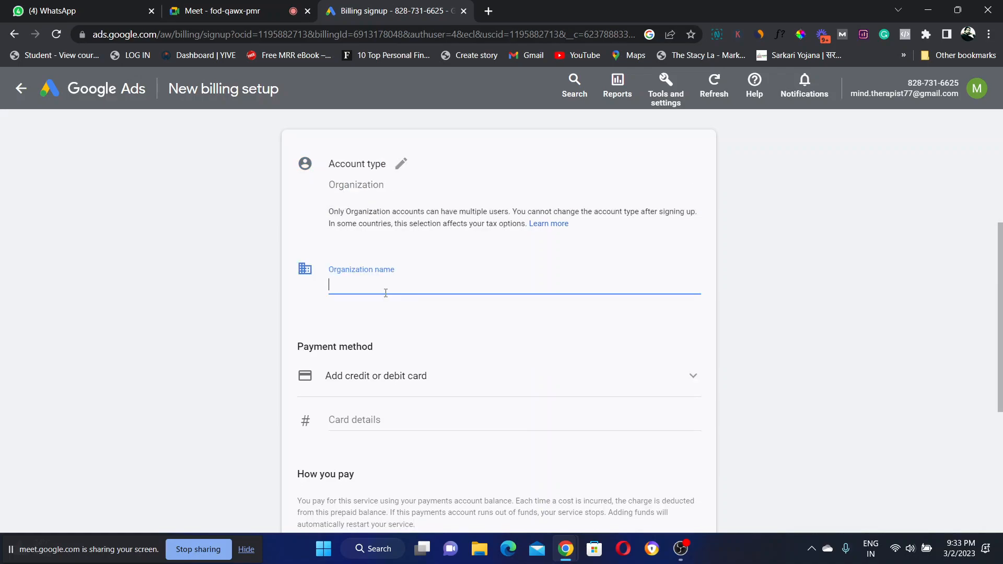
left_click(473, 385)
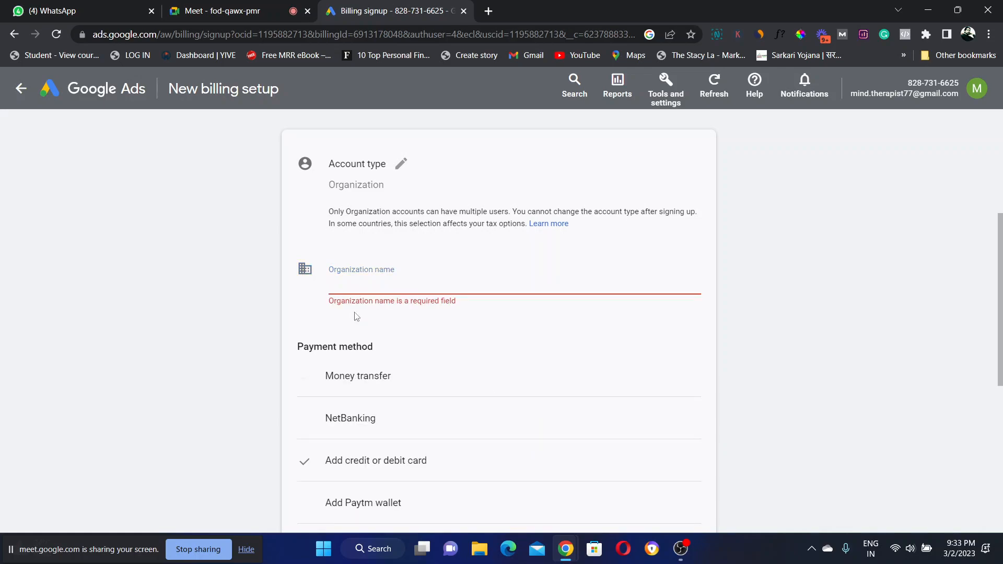
left_click(396, 288)
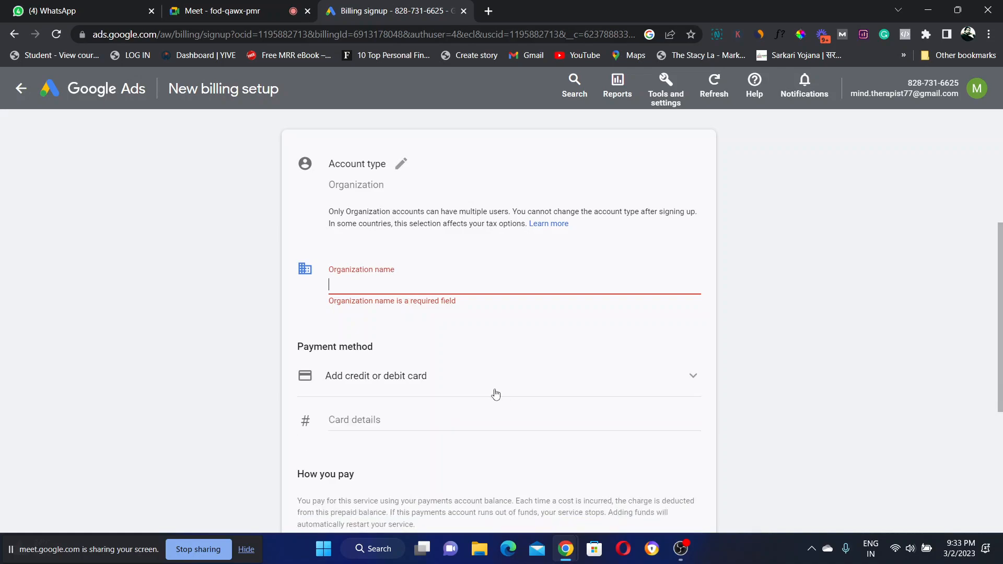
left_click(493, 394)
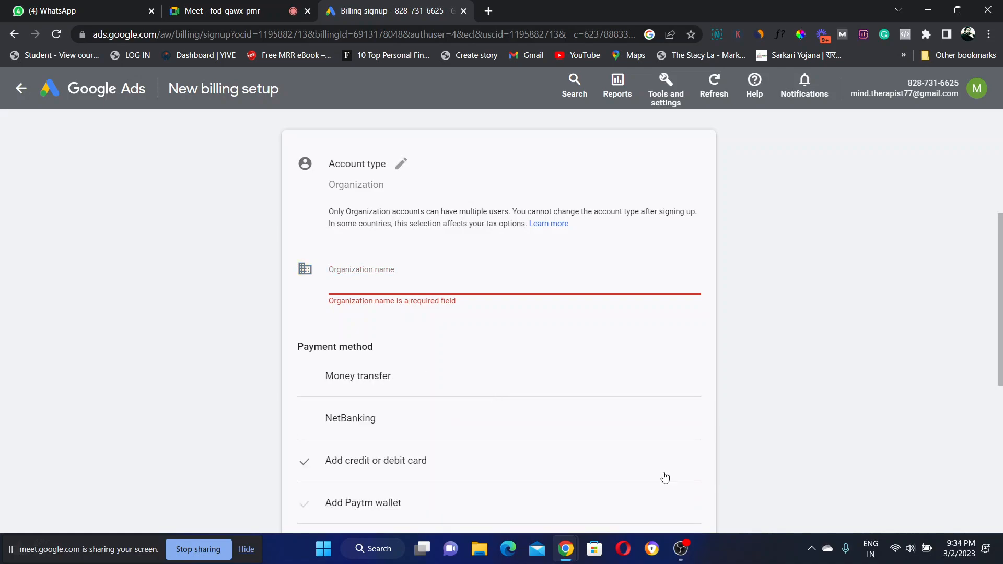
left_click_drag(1000, 300, 1000, 395)
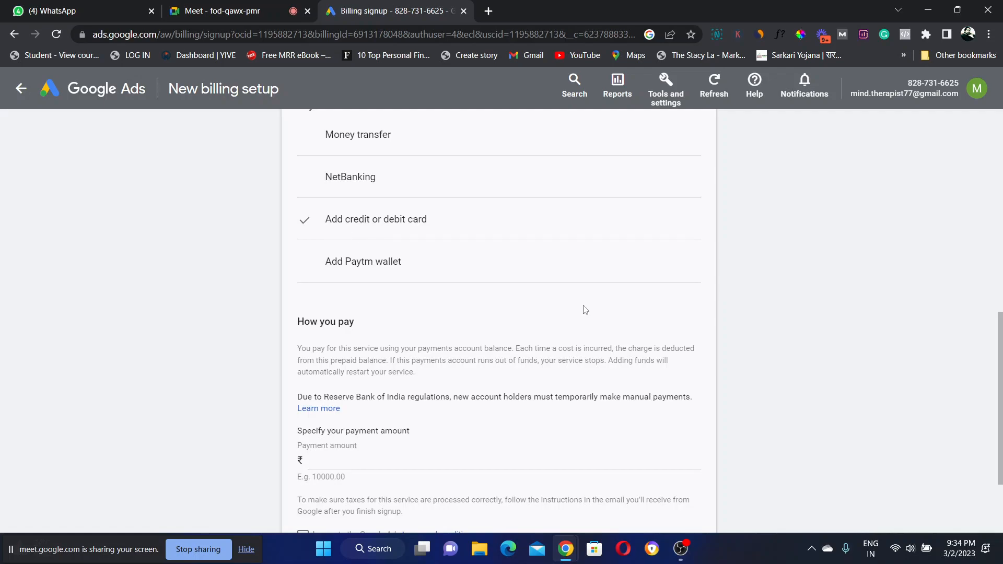
left_click_drag(1000, 347, 1000, 397)
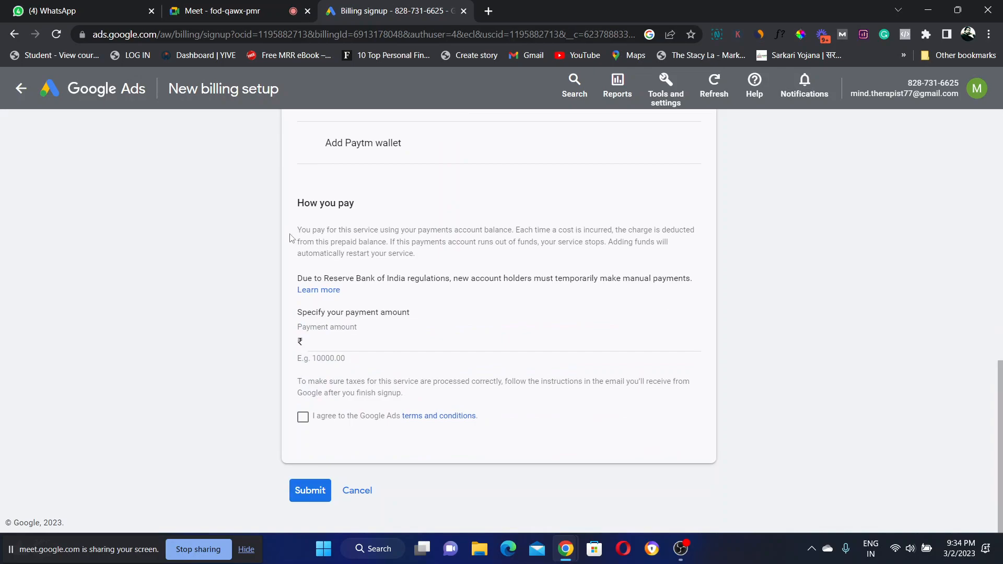
Highlight the "How you pay" text about prepaid balance deductions and the Reserve Bank of India manual payment notice
left_click_drag(299, 231, 429, 260)
left_click(430, 260)
left_click_drag(522, 231, 584, 242)
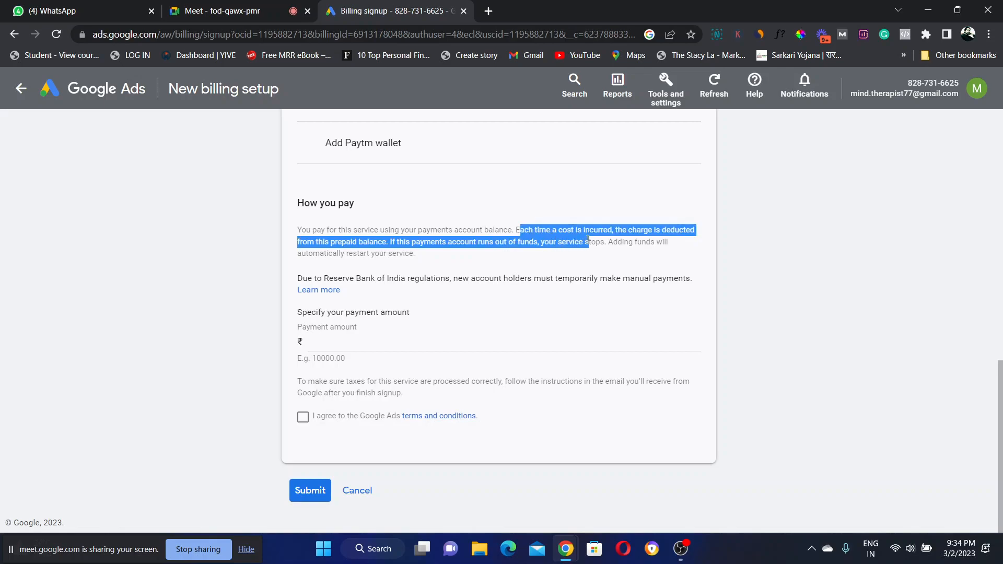
left_click(587, 239)
left_click_drag(299, 242, 387, 243)
left_click(385, 244)
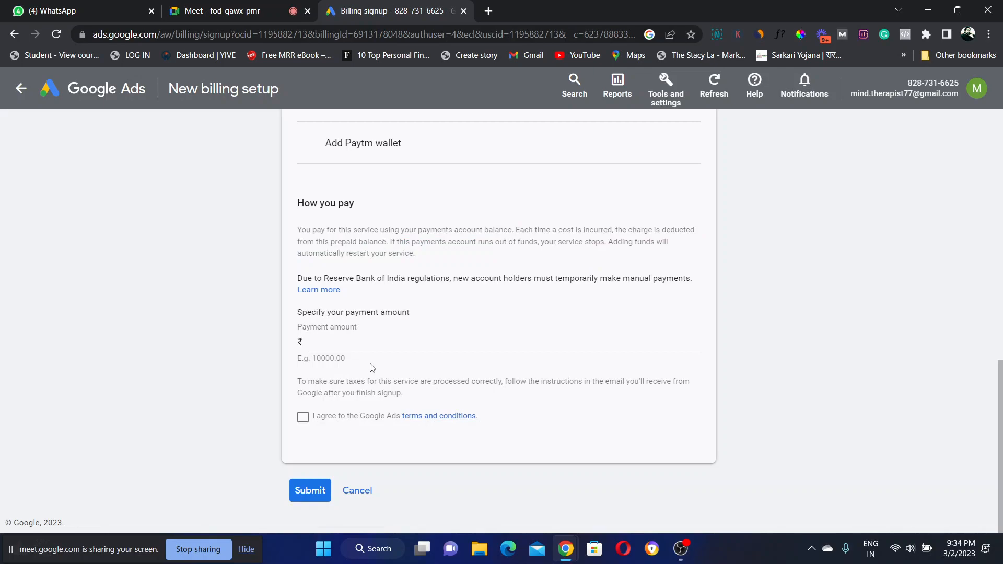
left_click_drag(696, 286, 296, 285)
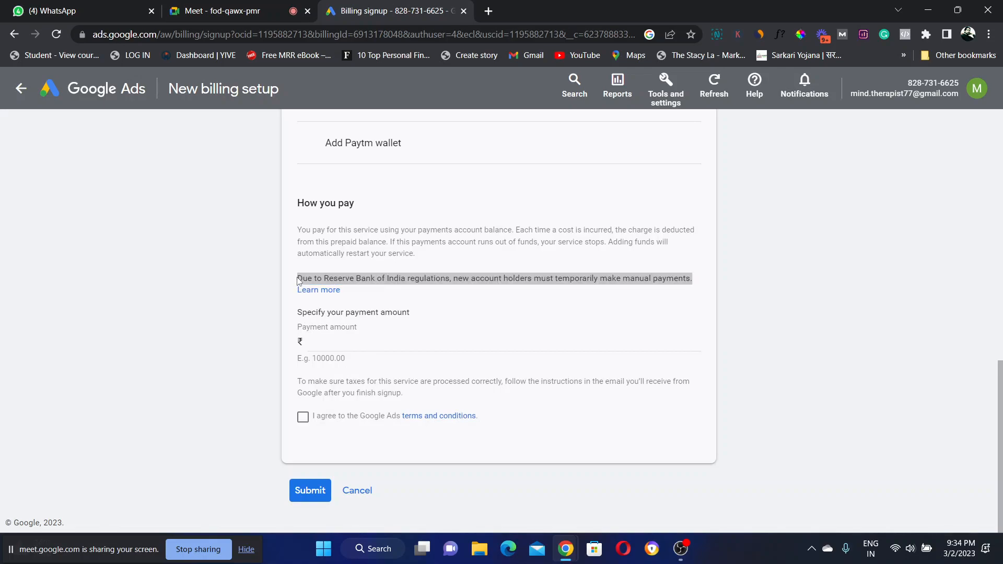
triple_click(305, 278)
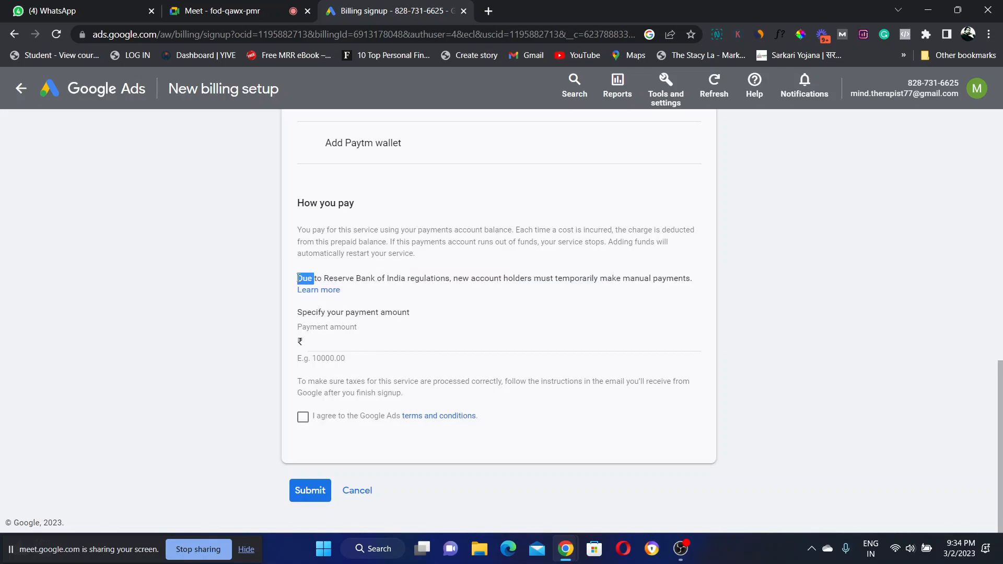
left_click(415, 272)
Set the payment amount to ₹5,000
left_click(317, 343)
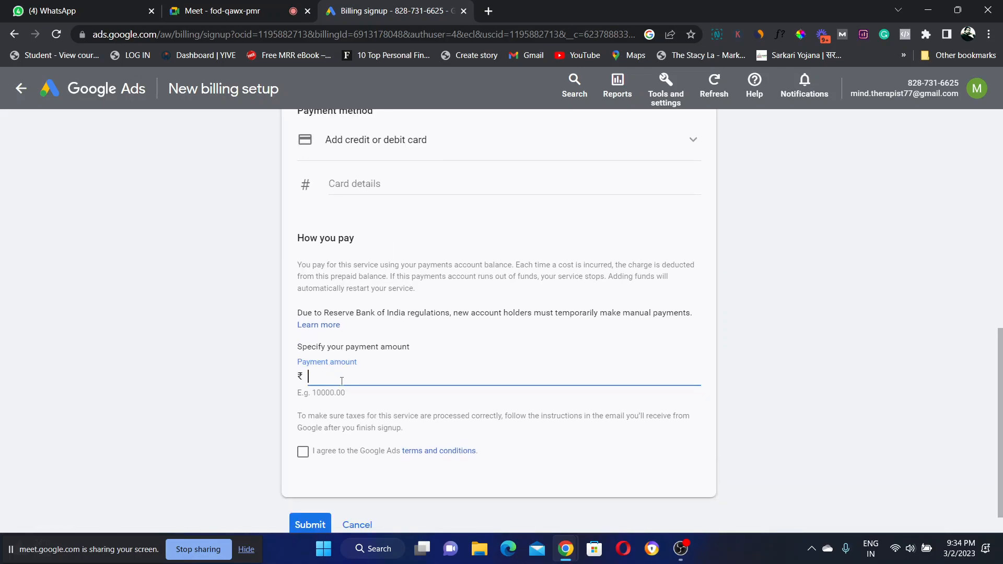
type("5,000")
left_click(829, 397)
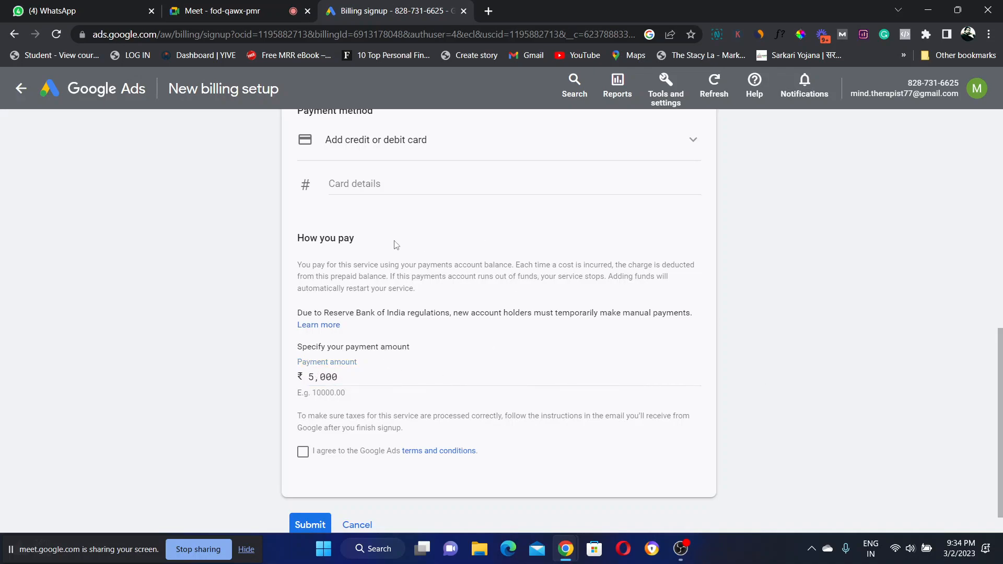
double_click(310, 376)
left_click(365, 379)
left_click(521, 326)
Show the card number field and choose "Add credit or debit card" as the payment method
left_click(374, 184)
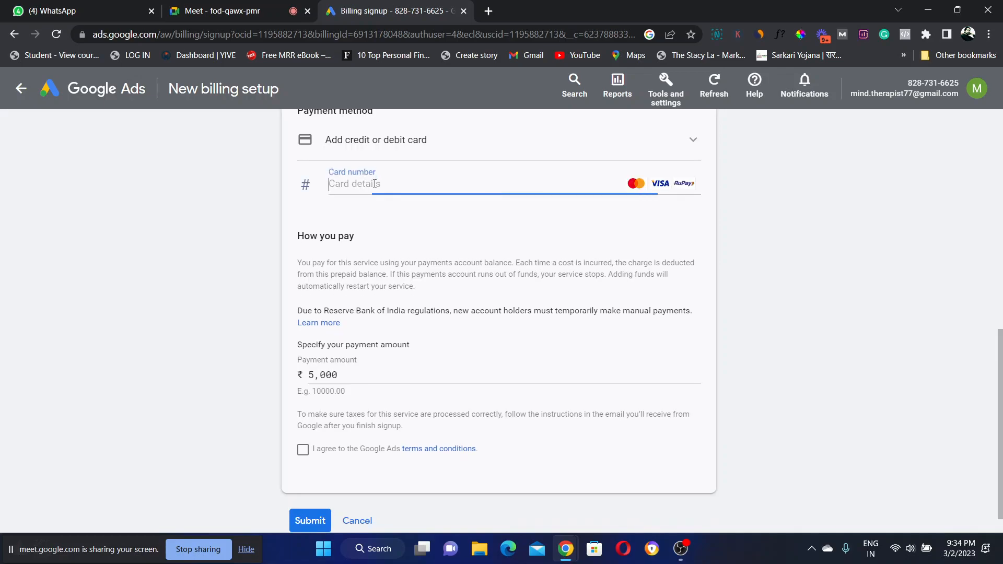
left_click(380, 365)
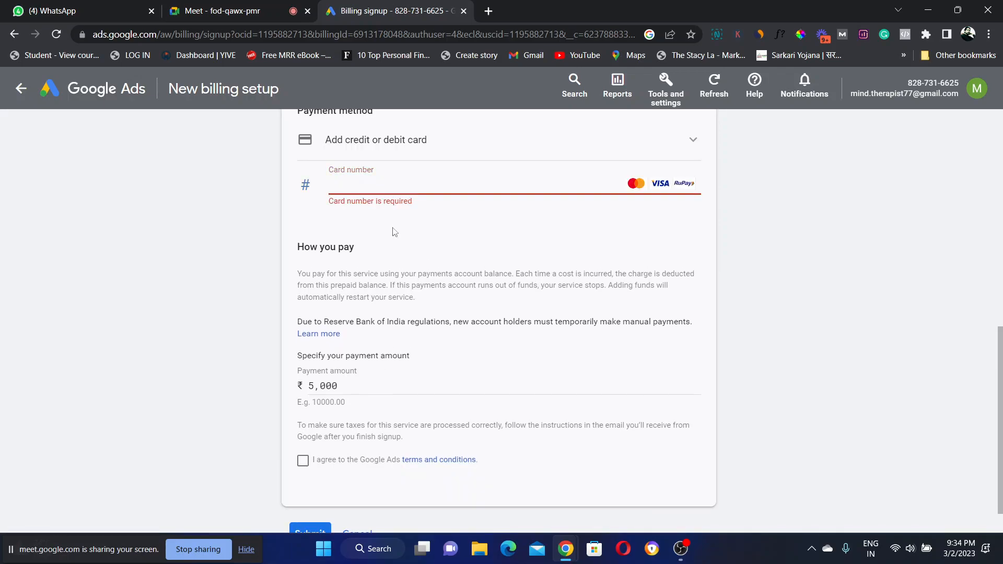
left_click(490, 152)
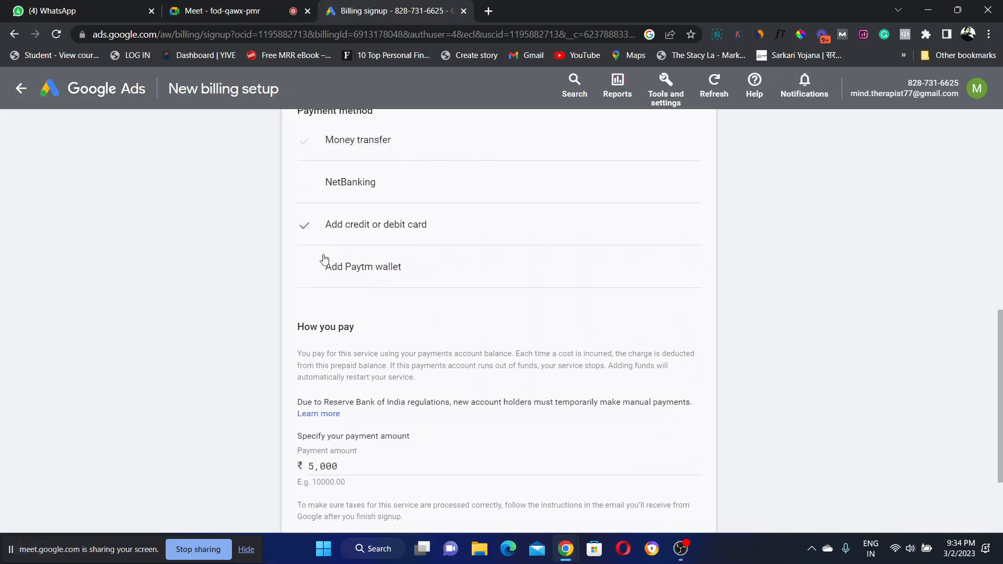
left_click(364, 228)
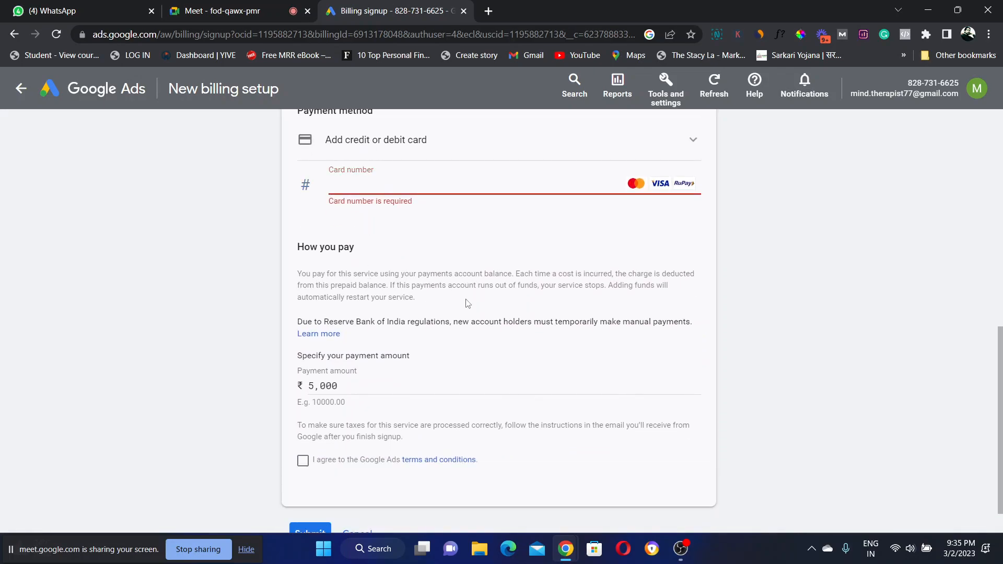
Highlight the "How you pay" heading and the payment amount, and agree to the Google Ads terms and conditions
left_click_drag(300, 250, 380, 263)
left_click(382, 260)
left_click_drag(356, 392, 276, 389)
left_click(276, 389)
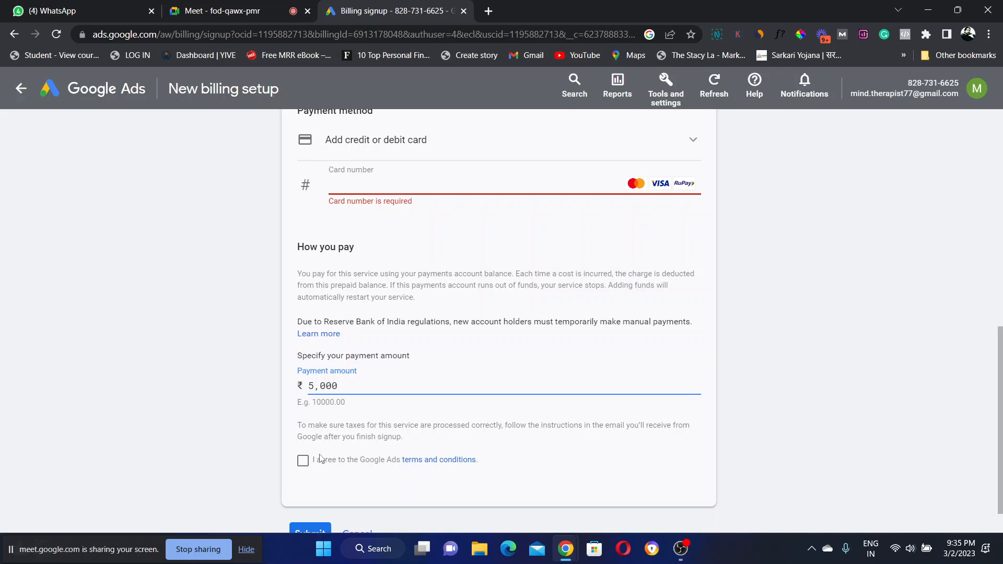
left_click(304, 461)
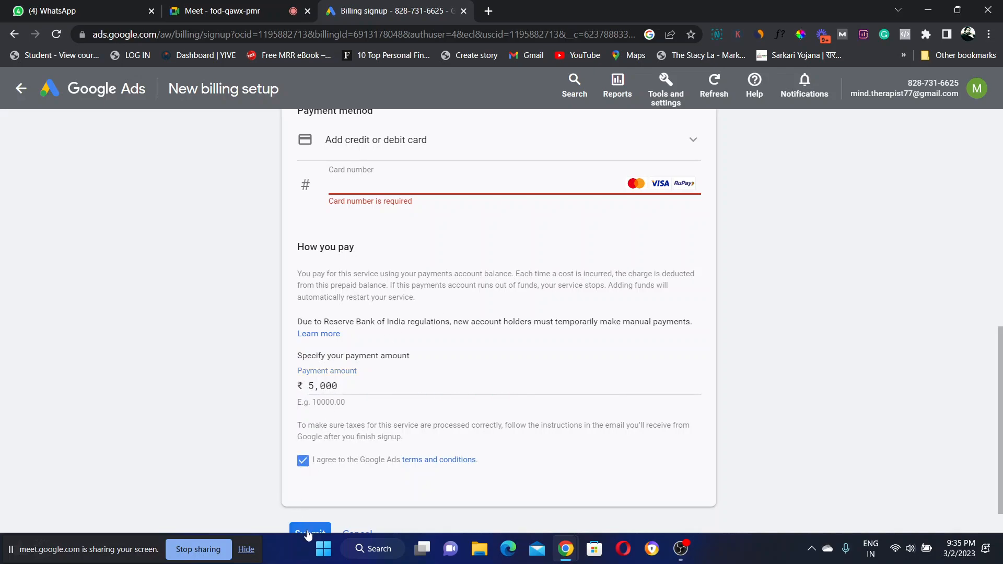
scroll(1000, 338, "down", 1)
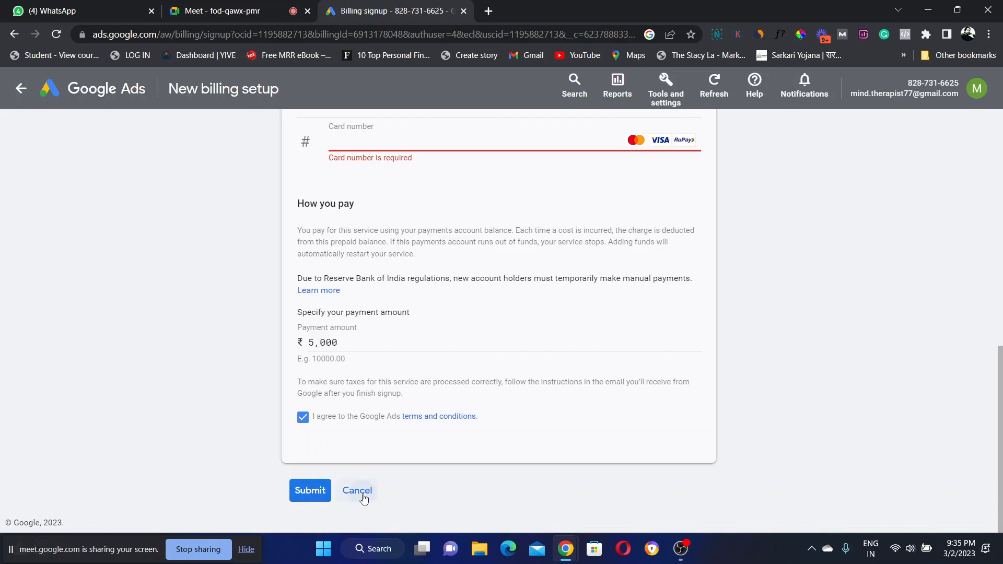
Open the account's access and security settings and start an invitation for a new user
left_click(663, 95)
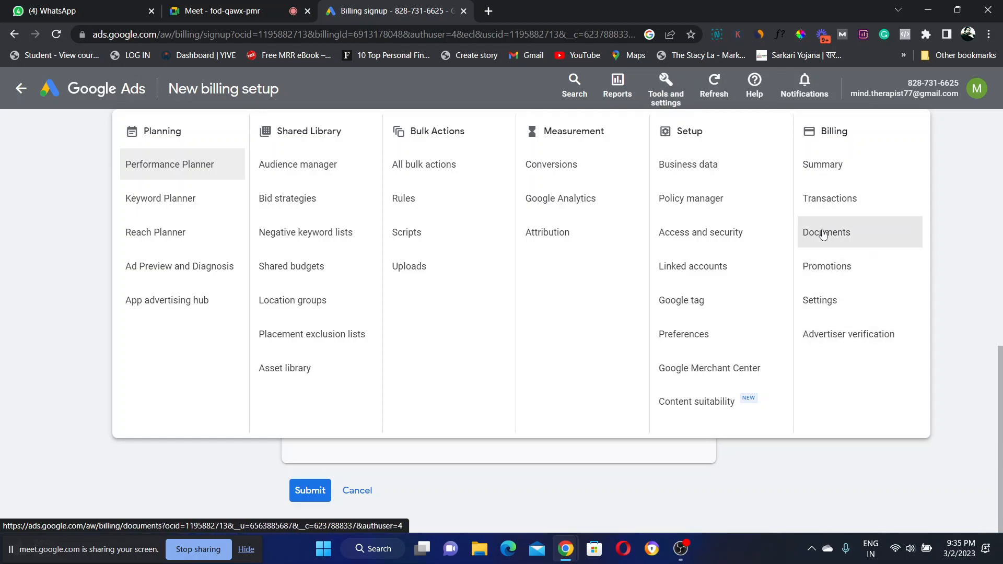
left_click(697, 235)
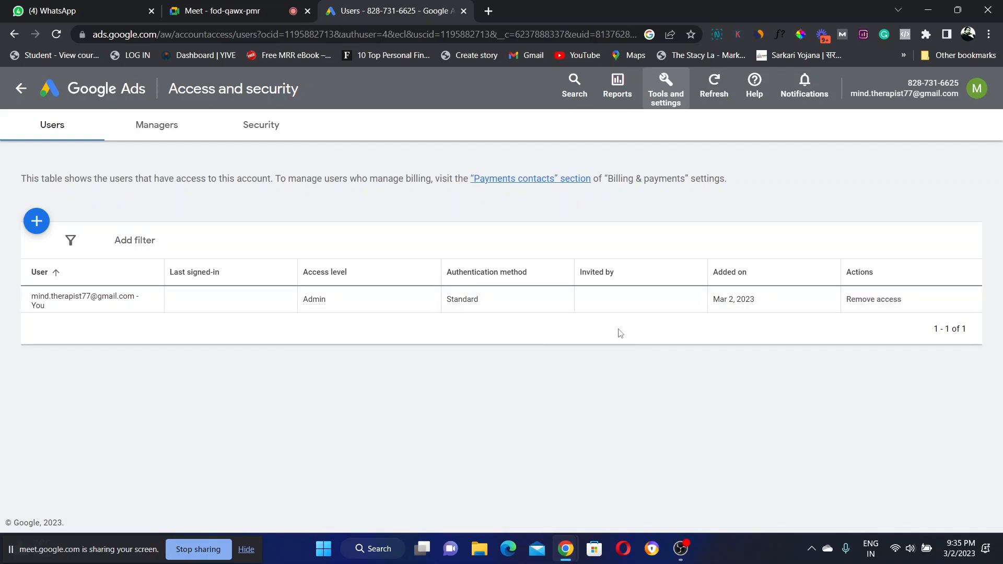
left_click(37, 221)
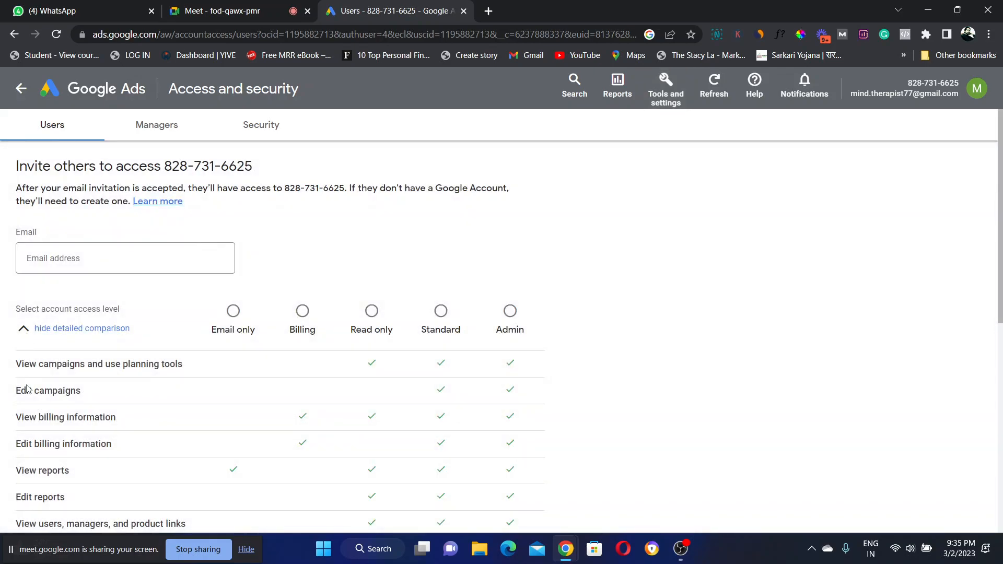
left_click(52, 255)
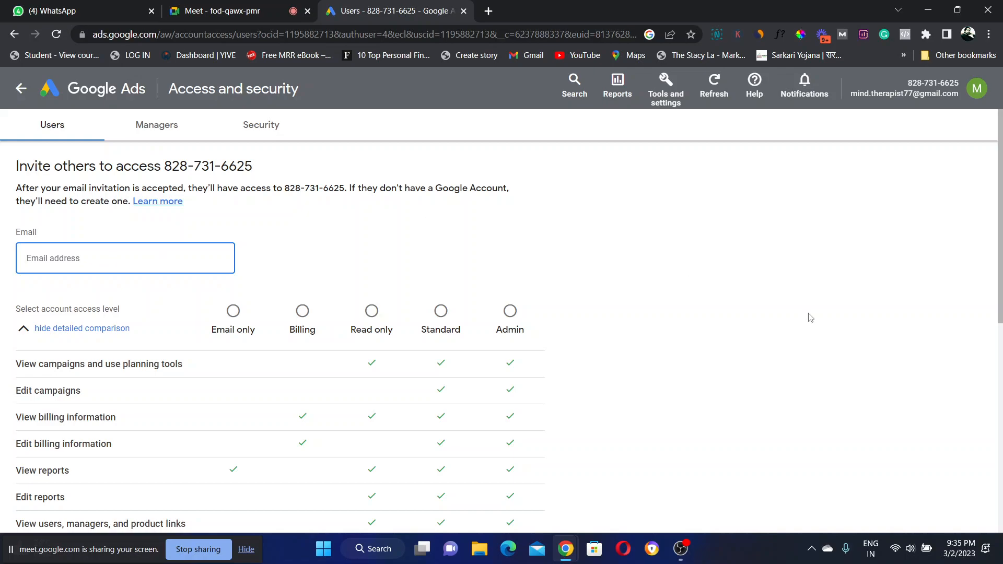
Compare the Billing, Email only, Admin, Read only and Standard access levels, and highlight the "Edit users, managers, and product links" permission
left_click_drag(1000, 168, 1000, 222)
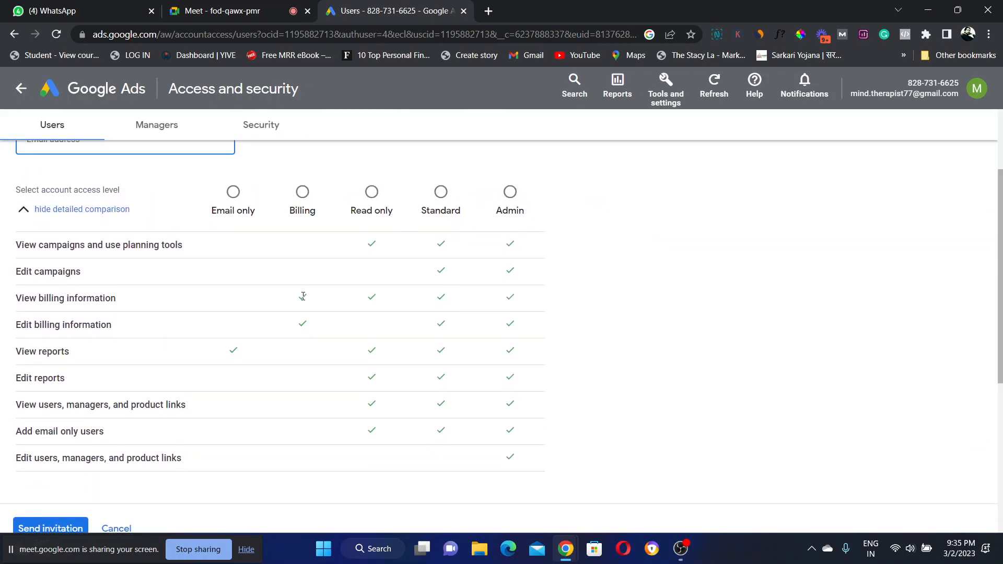
left_click(302, 194)
left_click(440, 193)
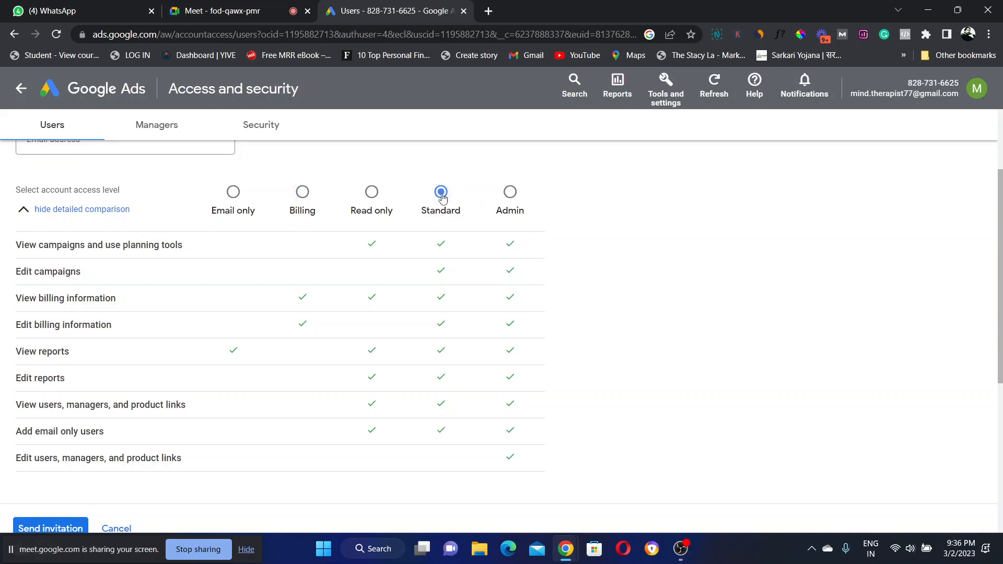
left_click(232, 193)
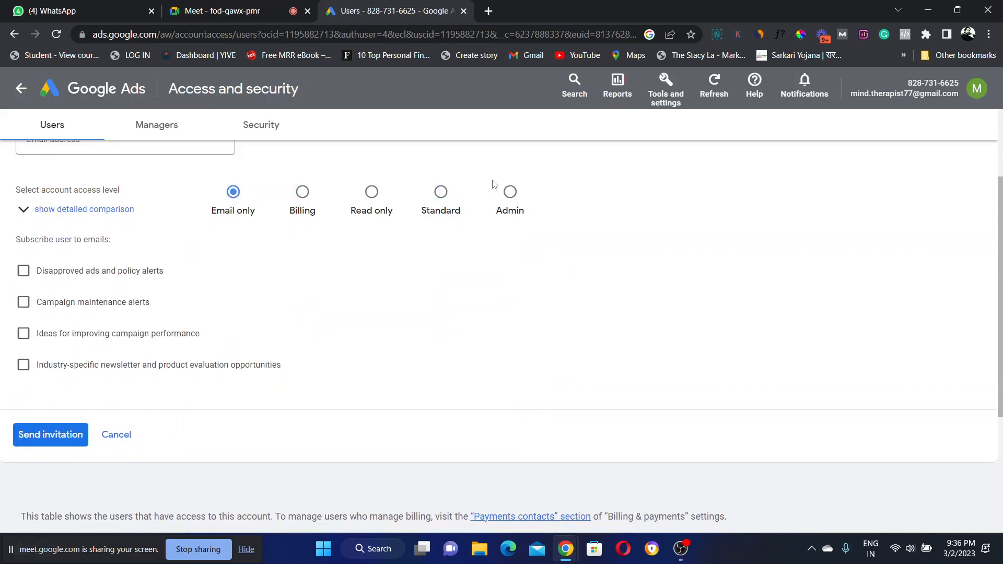
left_click(510, 193)
left_click(442, 193)
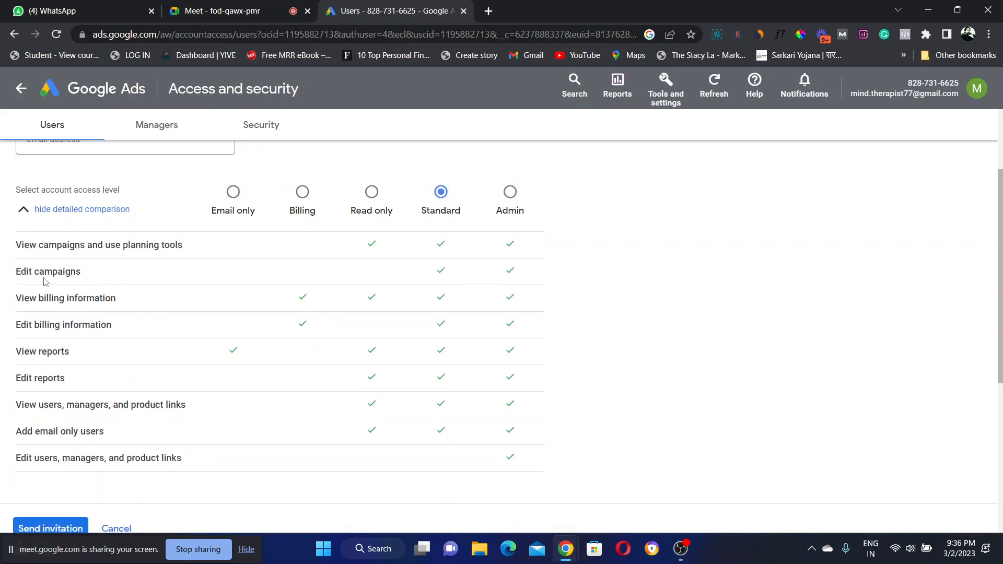
left_click(368, 196)
left_click(441, 198)
left_click_drag(25, 457, 195, 456)
left_click(236, 454)
Review the account's Managers list and 2-Step Verification security settings, and return to the Users list
left_click(164, 130)
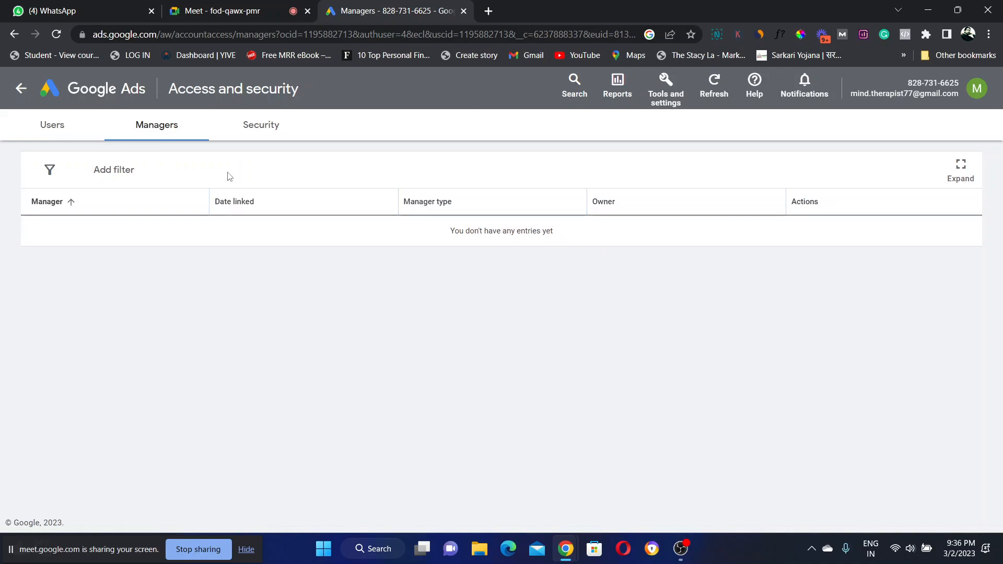
left_click(270, 130)
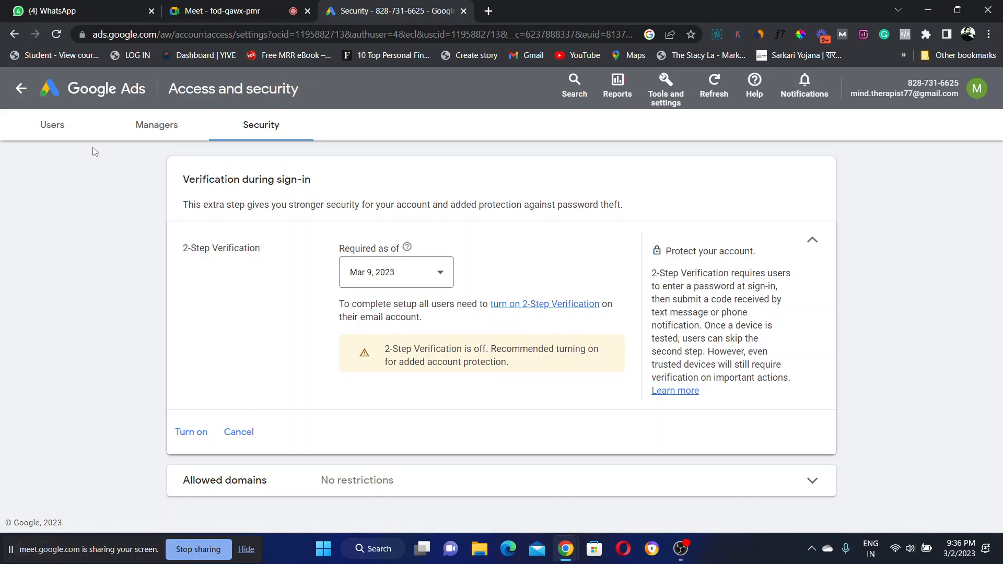
left_click(51, 128)
Return to the account overview and open Linked accounts to find YouTube among the Google products
left_click(19, 90)
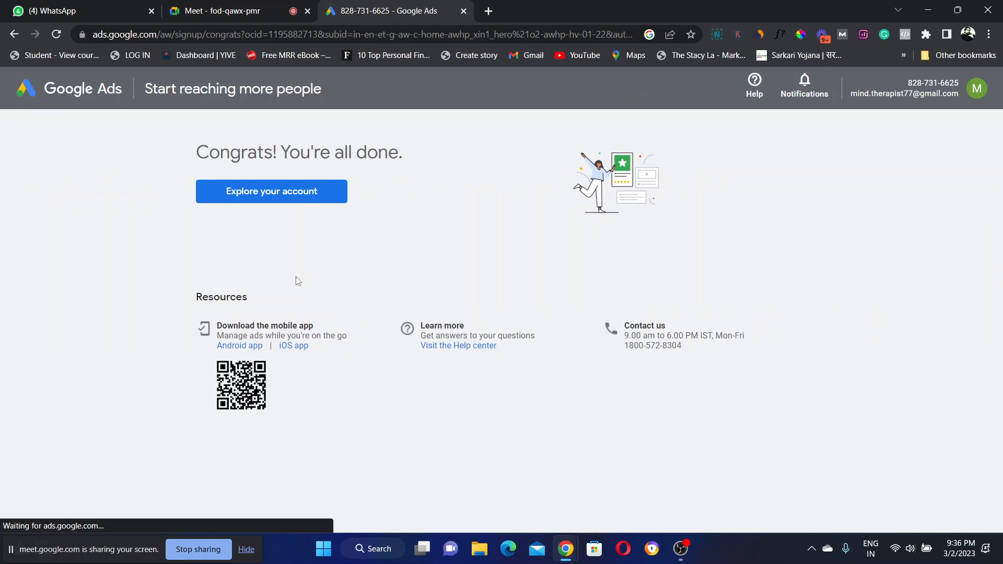
left_click(261, 193)
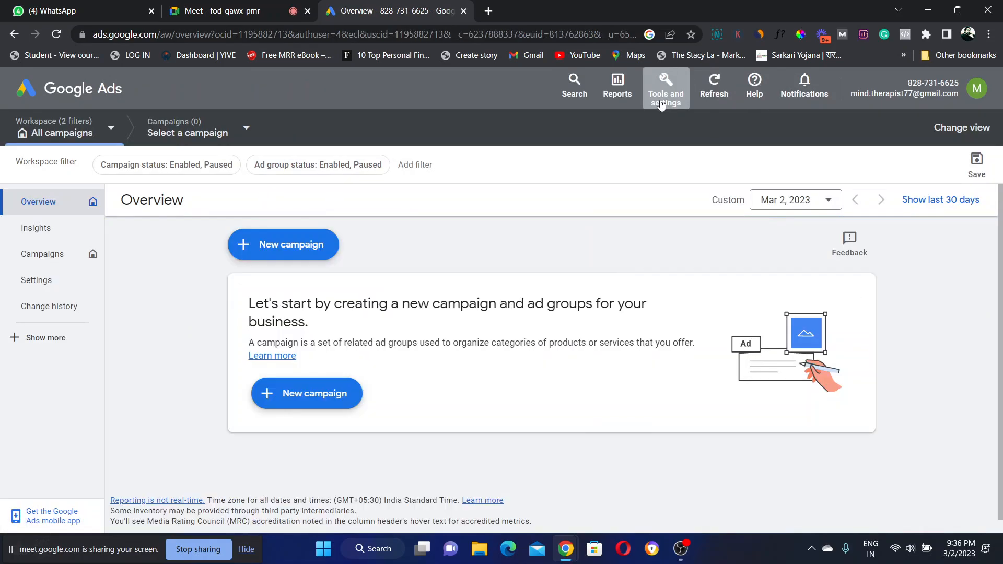
left_click(661, 104)
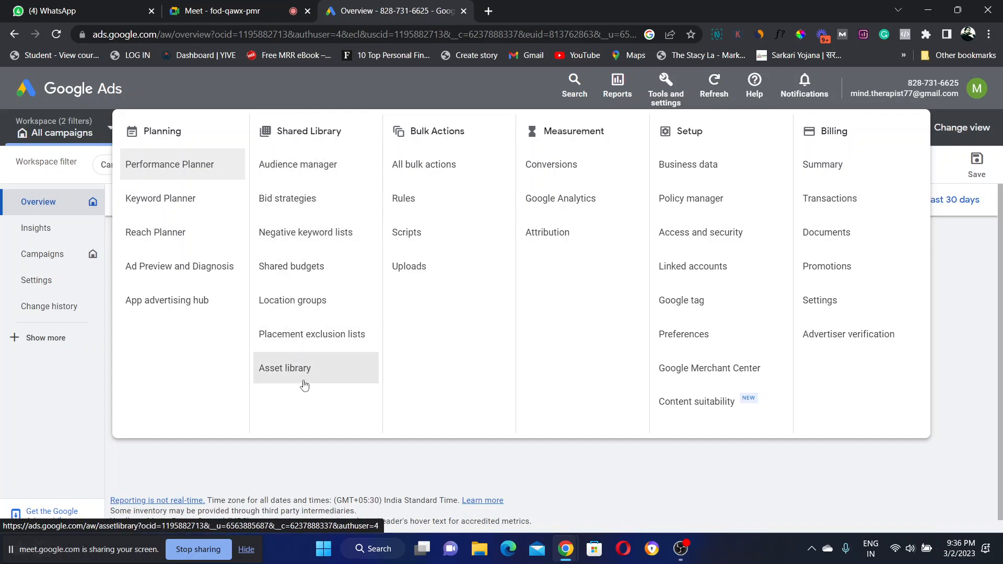
left_click(692, 267)
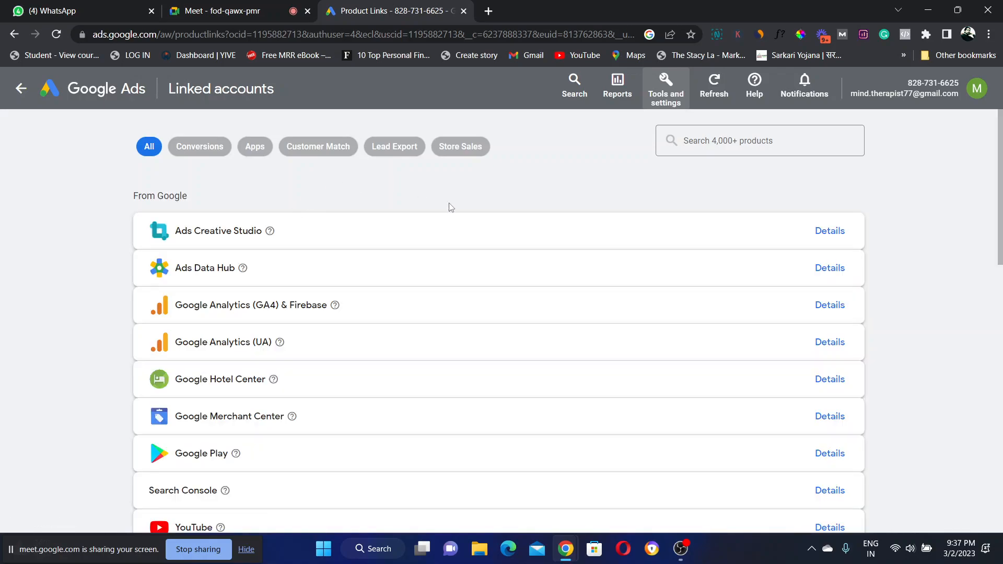
mouse_move(1001, 158)
left_mouse_down()
mouse_move(1001, 200)
mouse_move(1000, 157)
left_mouse_up()
left_click_drag(999, 162, 1001, 214)
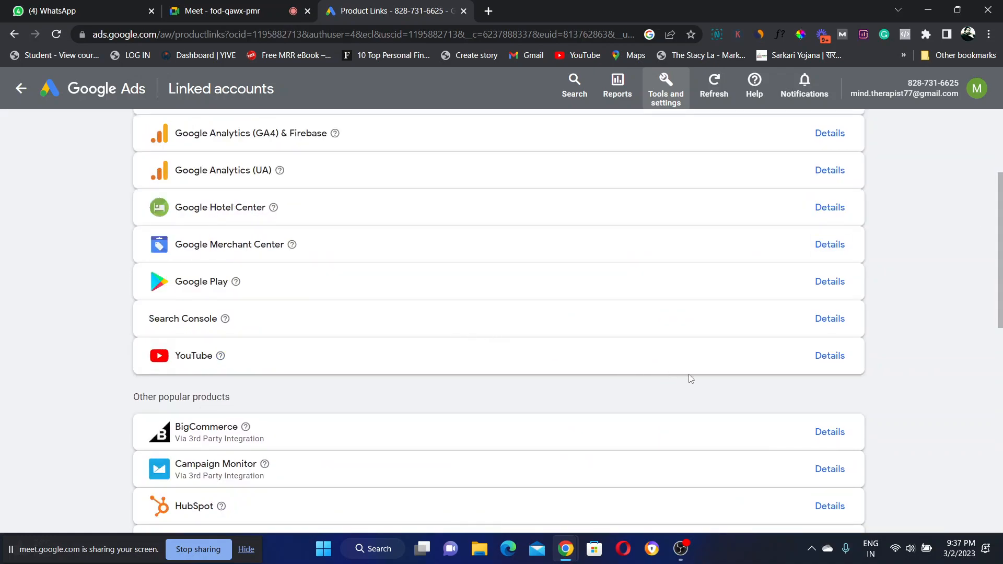
Start linking a YouTube channel, search for it by the owner's name, and select the channel with 121 subscribers
left_click(819, 360)
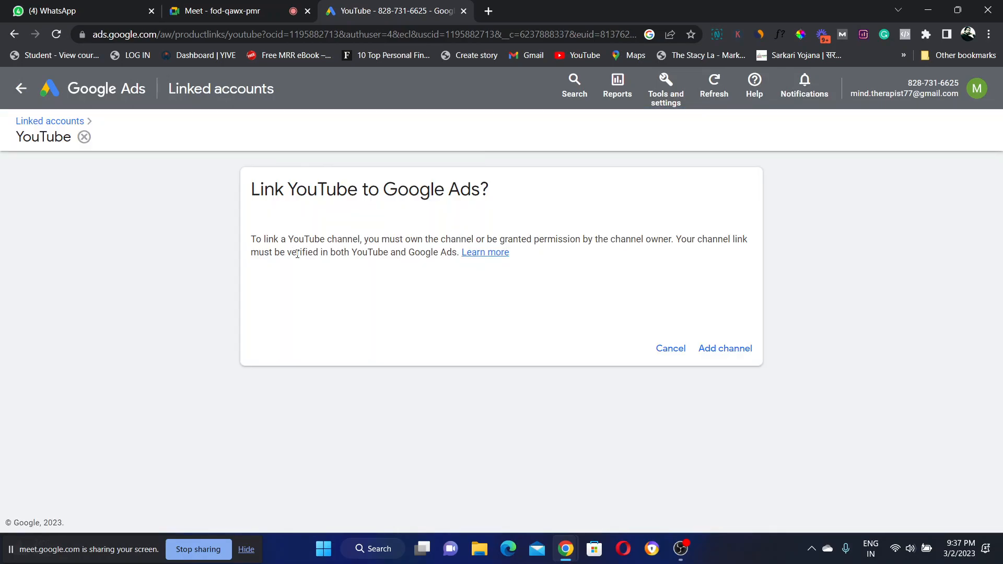
left_click(713, 349)
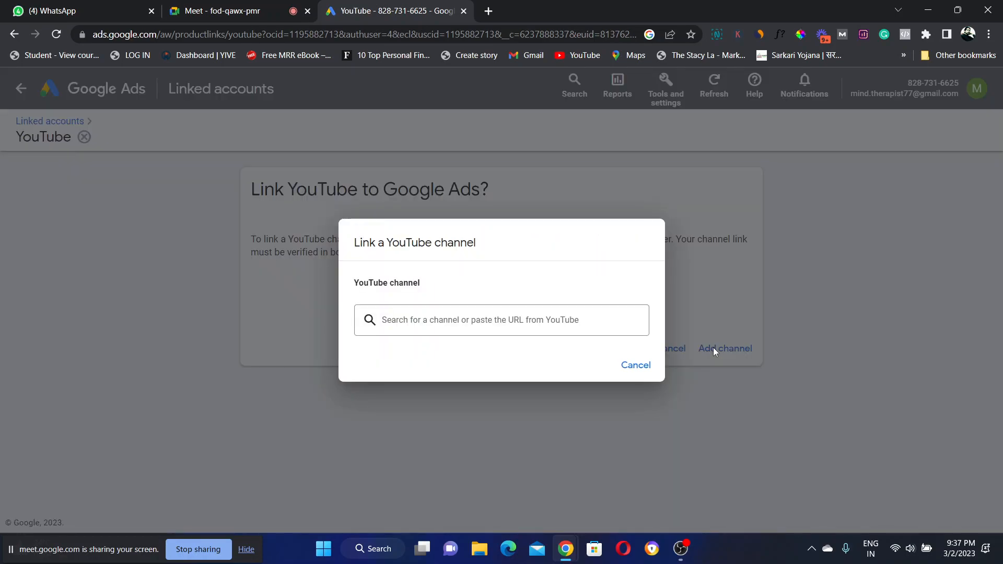
left_click(461, 316)
type("zaoul")
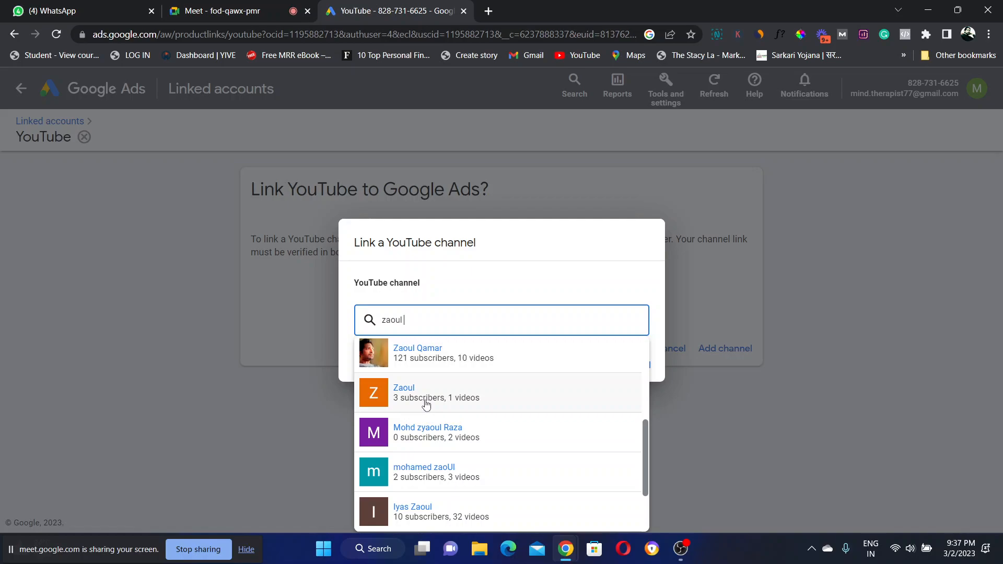
mouse_move(643, 441)
left_mouse_down()
mouse_move(646, 507)
mouse_move(640, 358)
mouse_move(646, 426)
left_mouse_up()
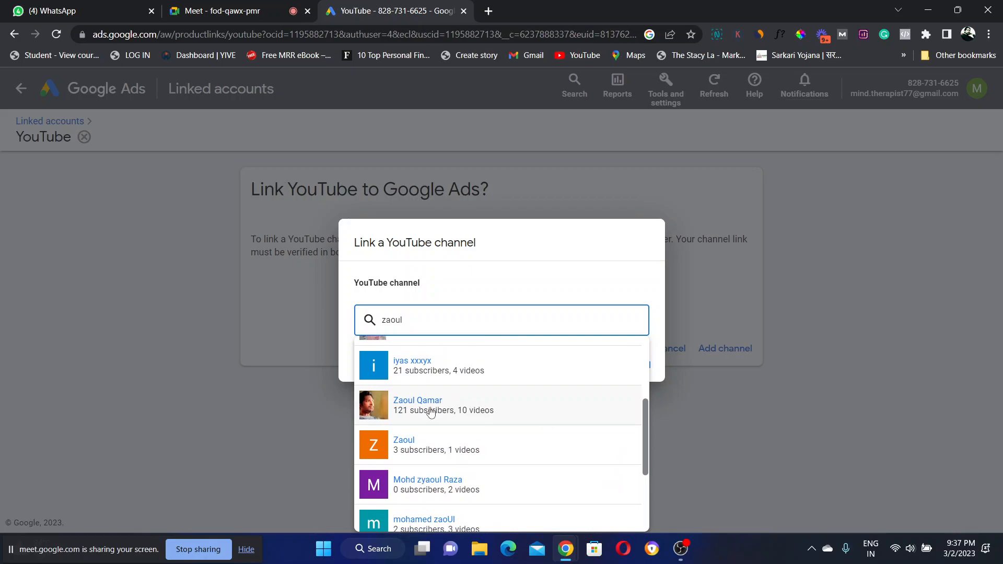
left_click(428, 408)
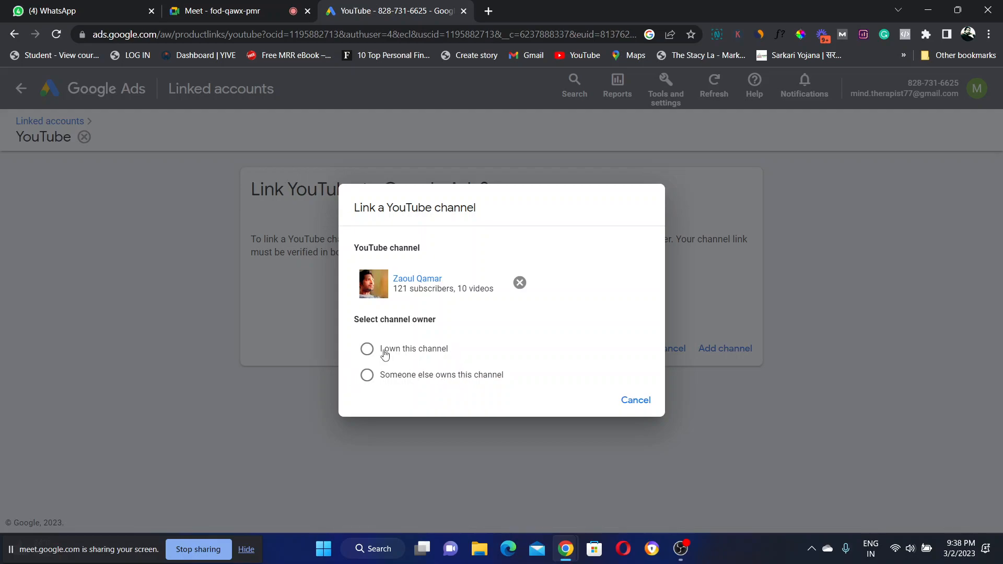
Declare ownership of the channel, continue to YouTube, highlight the account linking message, and close the YouTube page
left_click(367, 350)
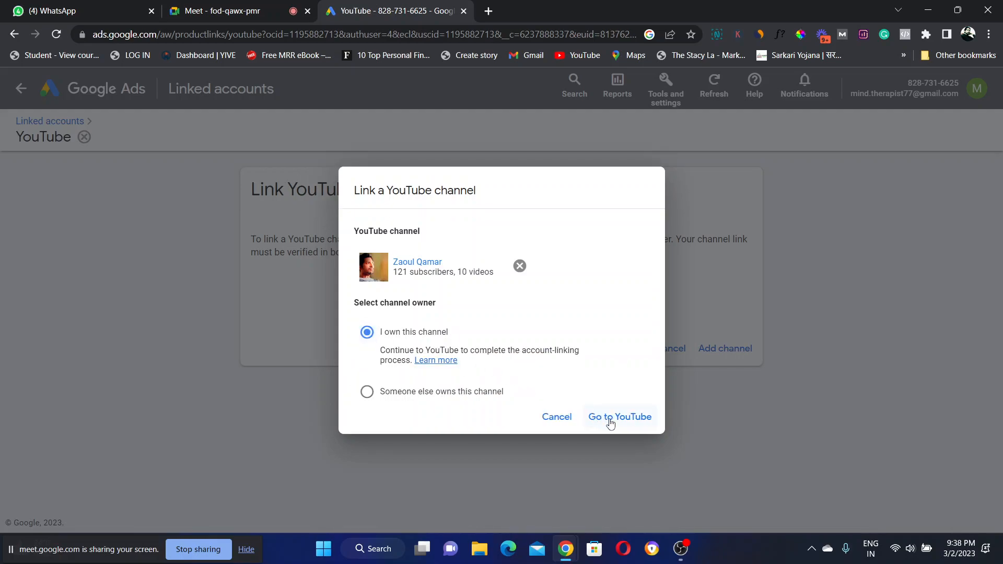
left_click(614, 417)
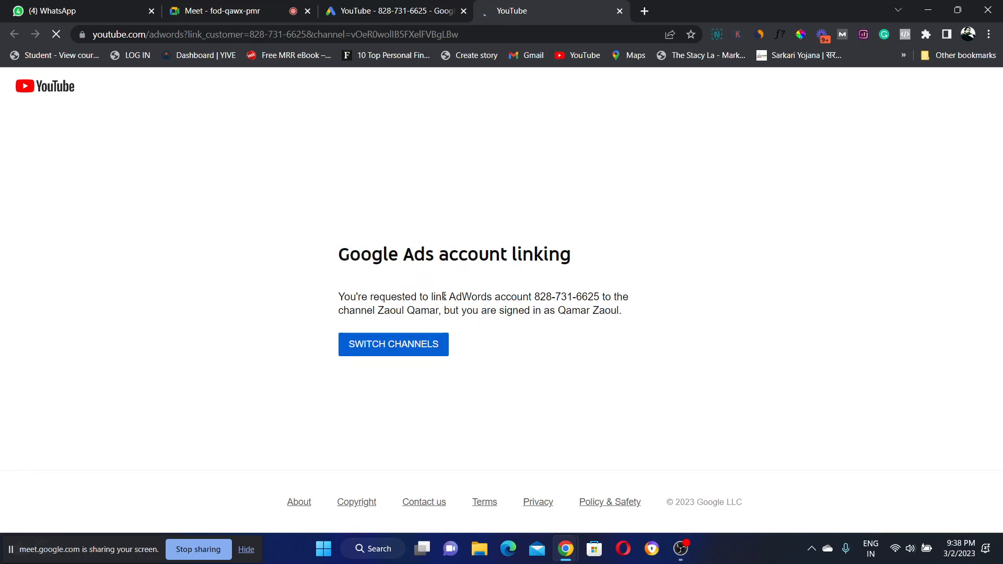
left_click_drag(354, 318, 511, 318)
left_click(612, 240)
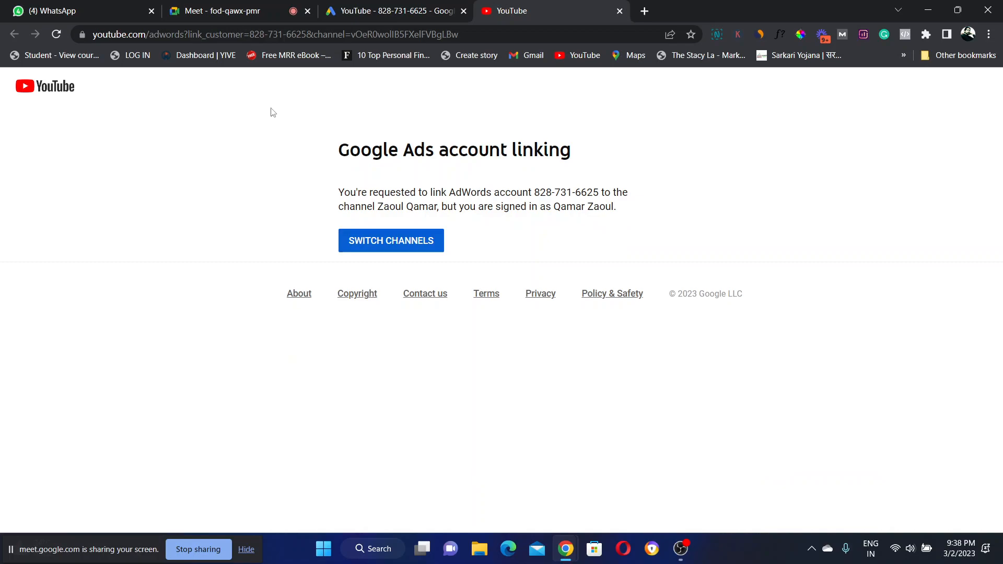
left_click(619, 11)
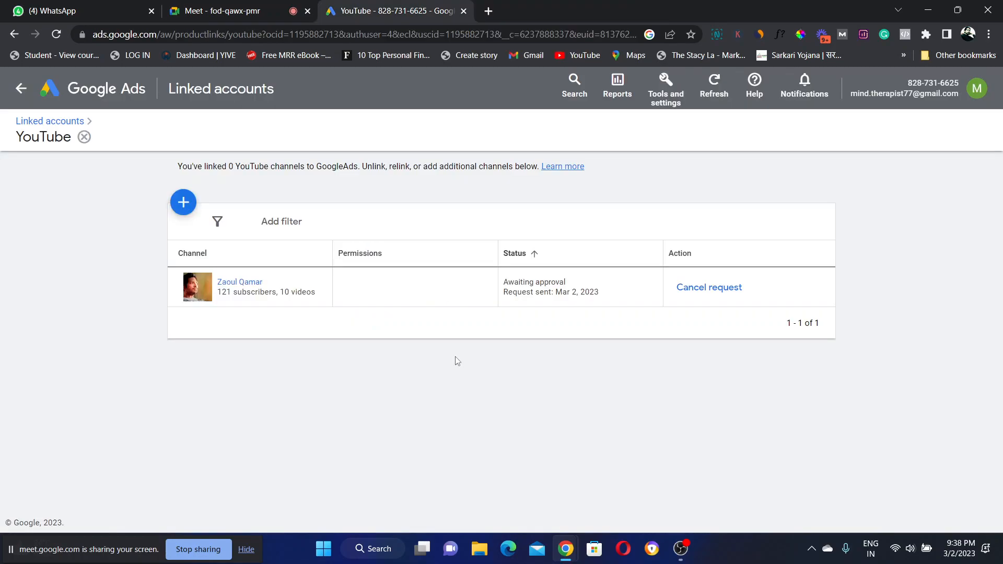
Cancel the pending YouTube channel link request and return to the linked products list
left_click(695, 292)
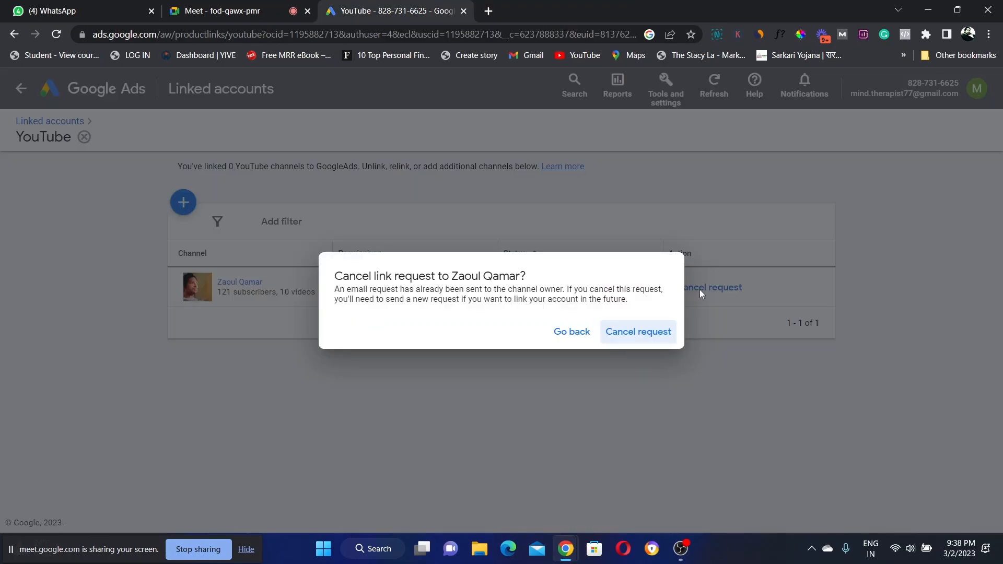
left_click(643, 336)
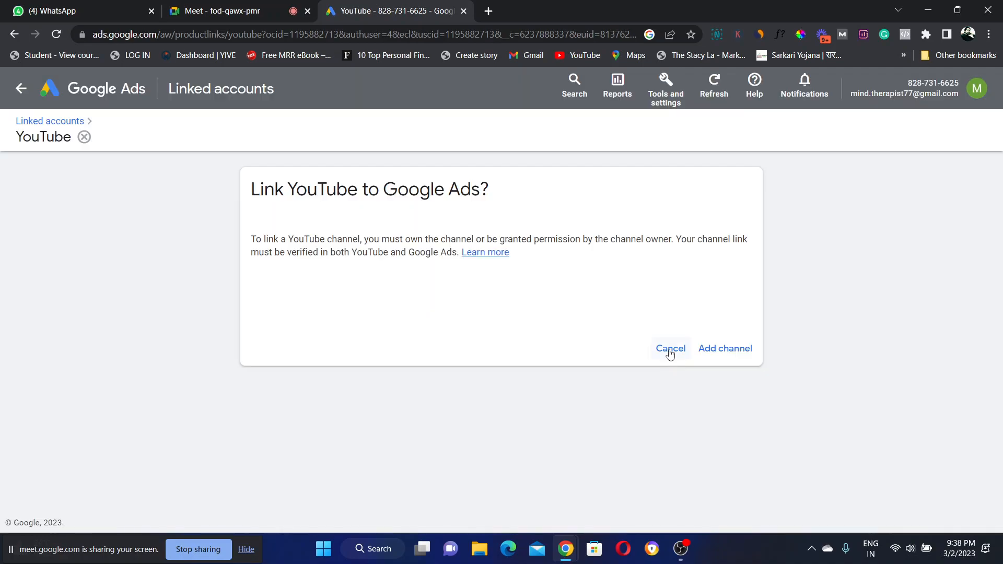
left_click(670, 354)
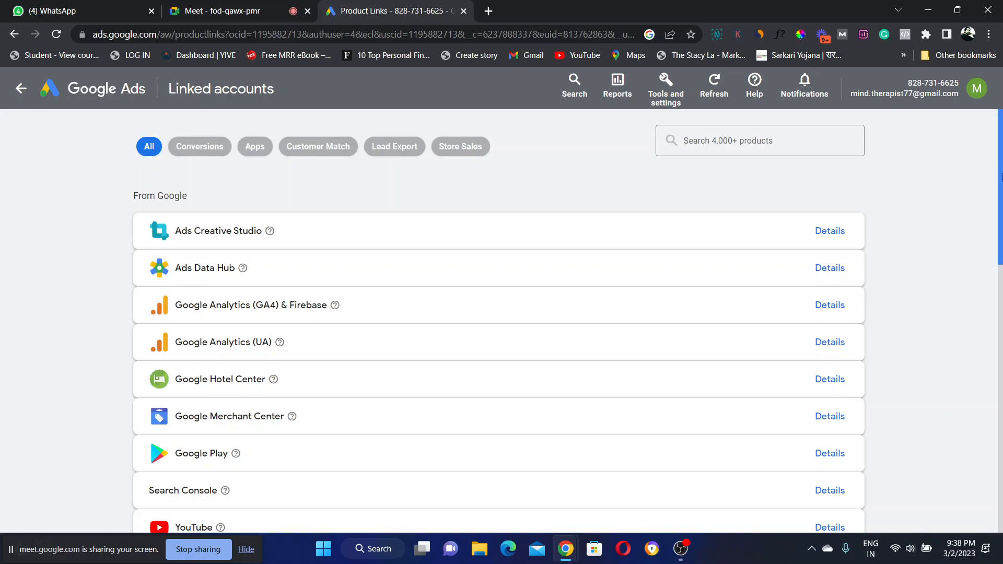
Examine the linkable Google products and point out Google Analytics (GA4) & Firebase in the list
mouse_move(1001, 179)
left_mouse_down()
mouse_move(1001, 243)
mouse_move(1000, 179)
left_mouse_up()
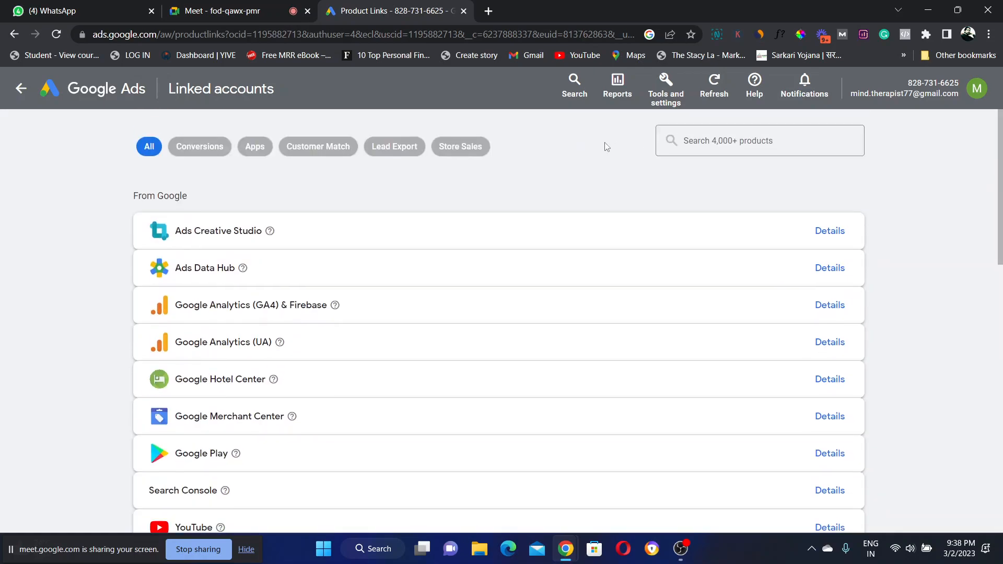
left_click_drag(1001, 167, 1001, 236)
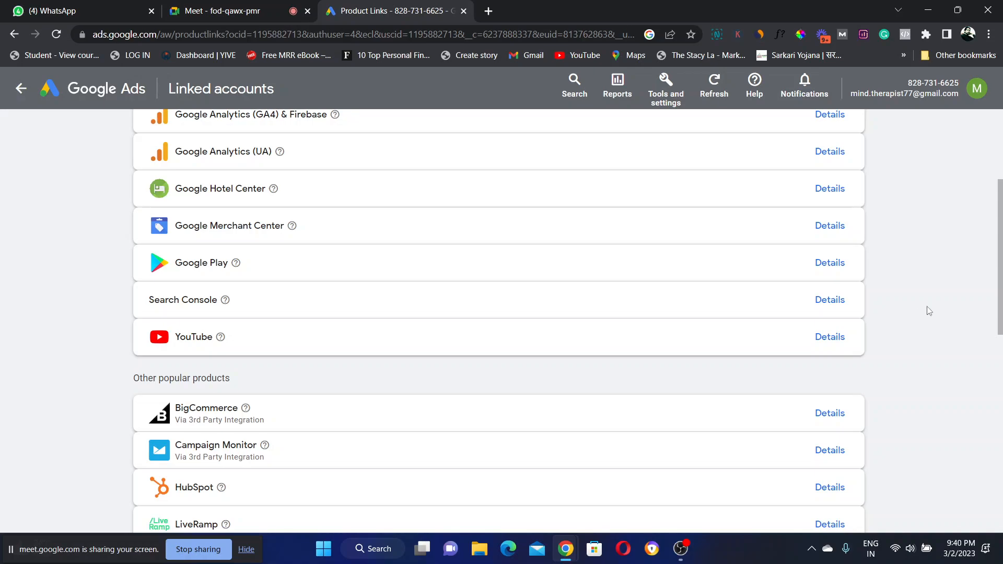
left_click_drag(999, 239, 1000, 170)
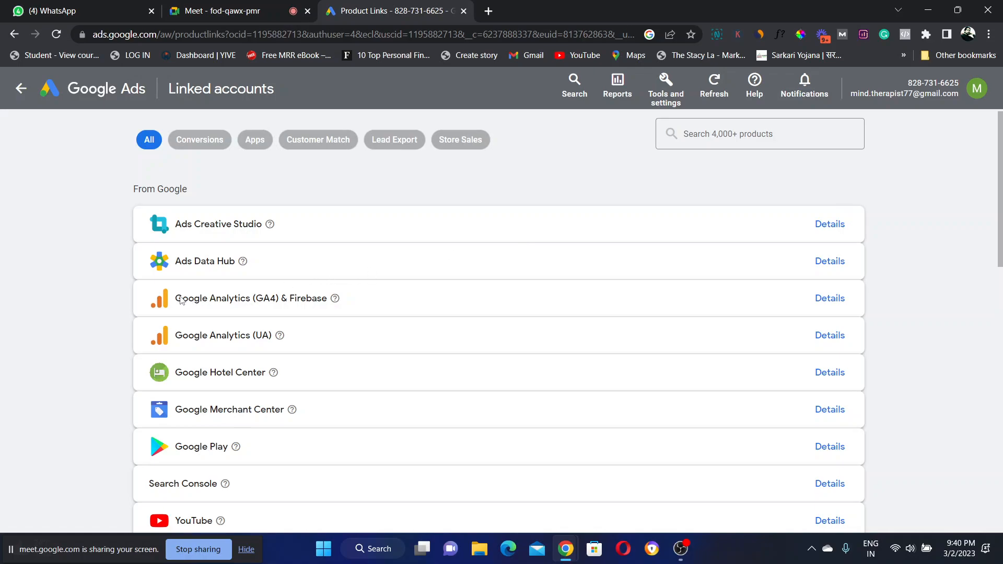
left_click_drag(159, 298, 349, 296)
left_click_drag(1000, 177, 1000, 112)
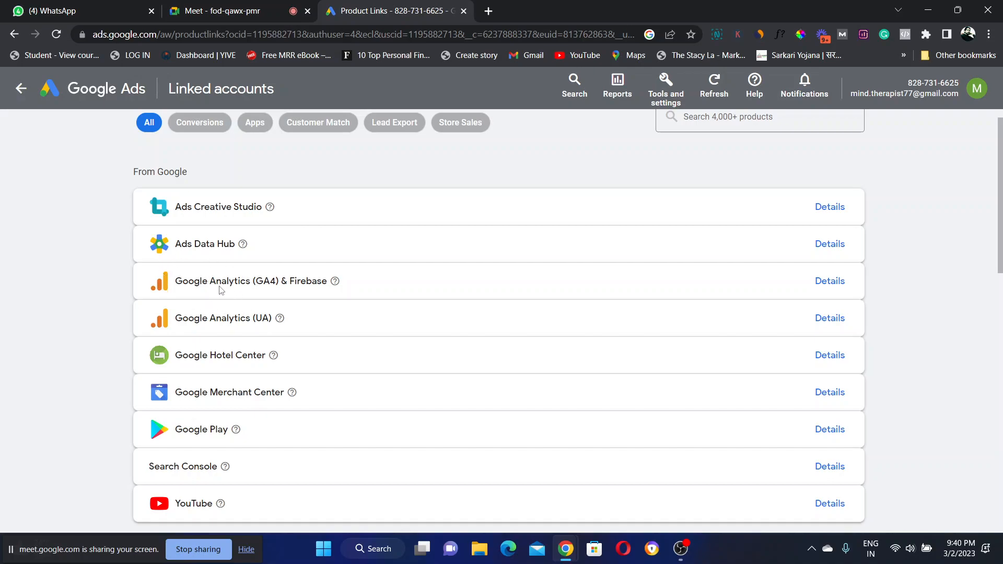
Check the class's chat replies in Google Meet, return to Google Ads, and look through the third-party products available for linking
left_click(212, 5)
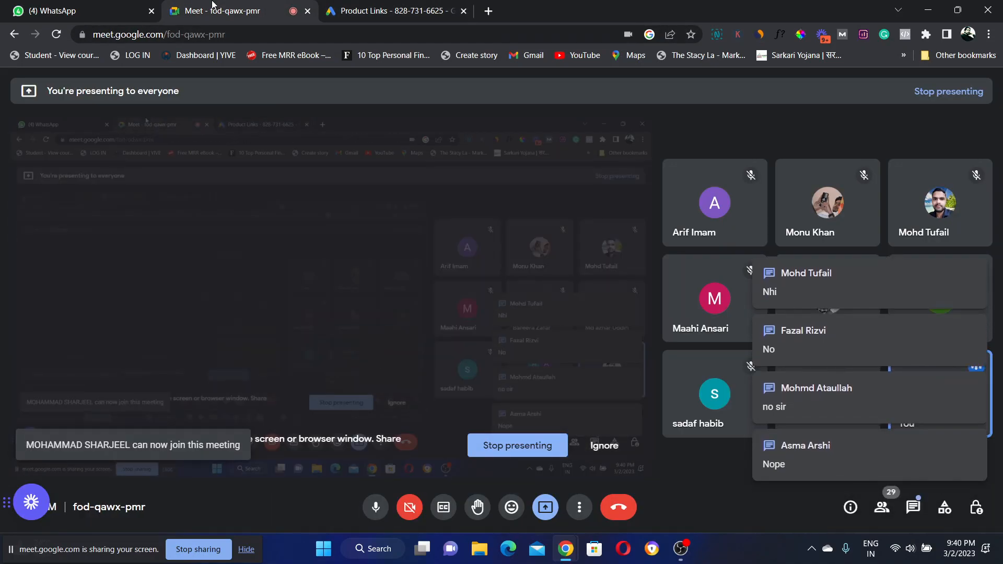
left_click(347, 6)
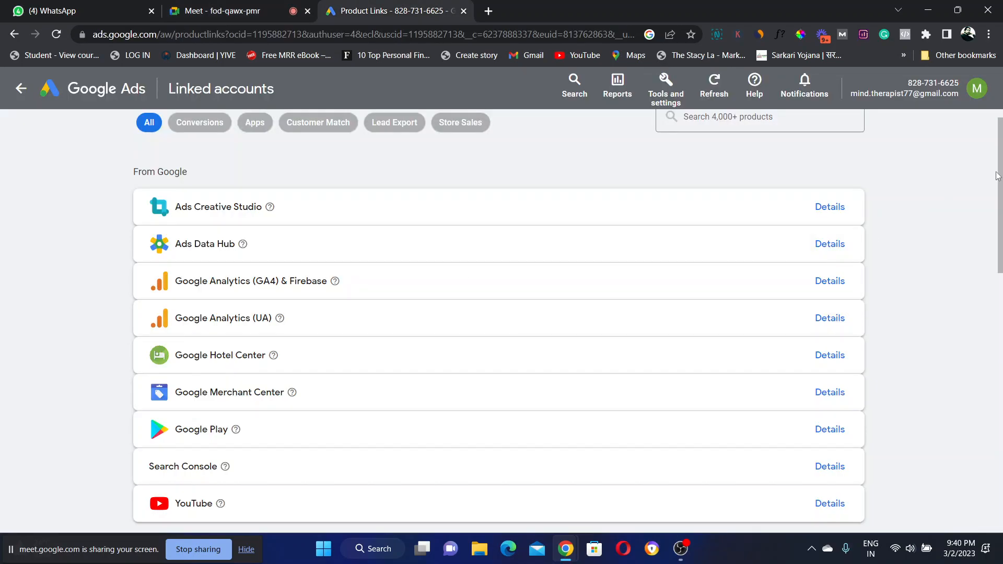
scroll(1000, 175, "down", 12)
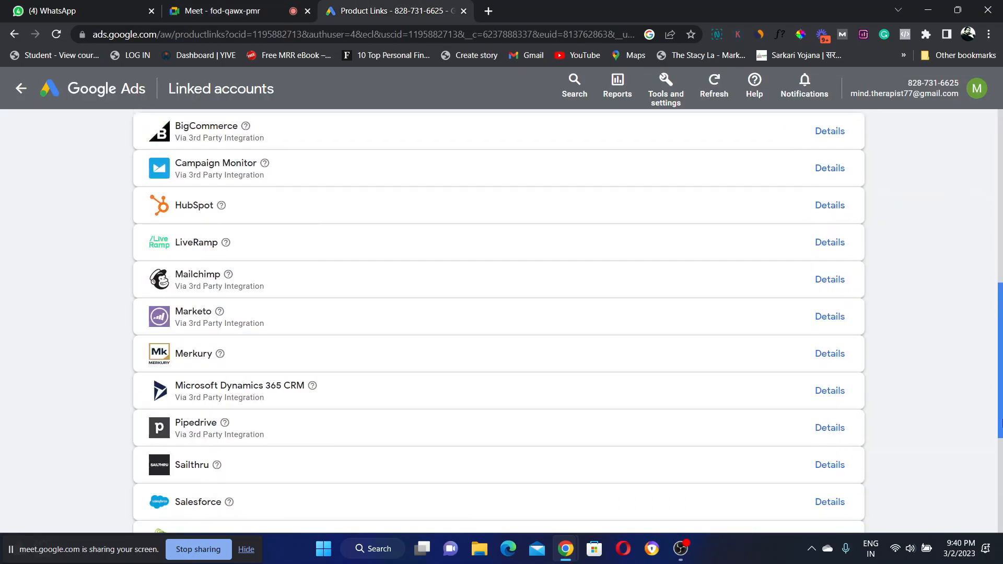
scroll(1000, 253, "up", 2)
scroll(1000, 253, "up", 12)
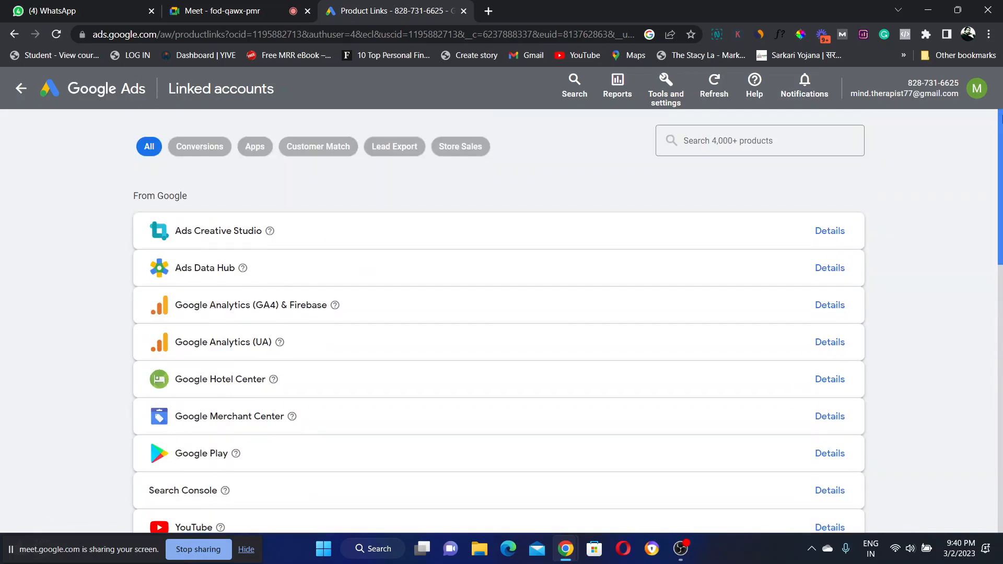
Look through the Google and third-party products available for linking and point out Google Analytics (UA)
scroll(1000, 157, "down", 1)
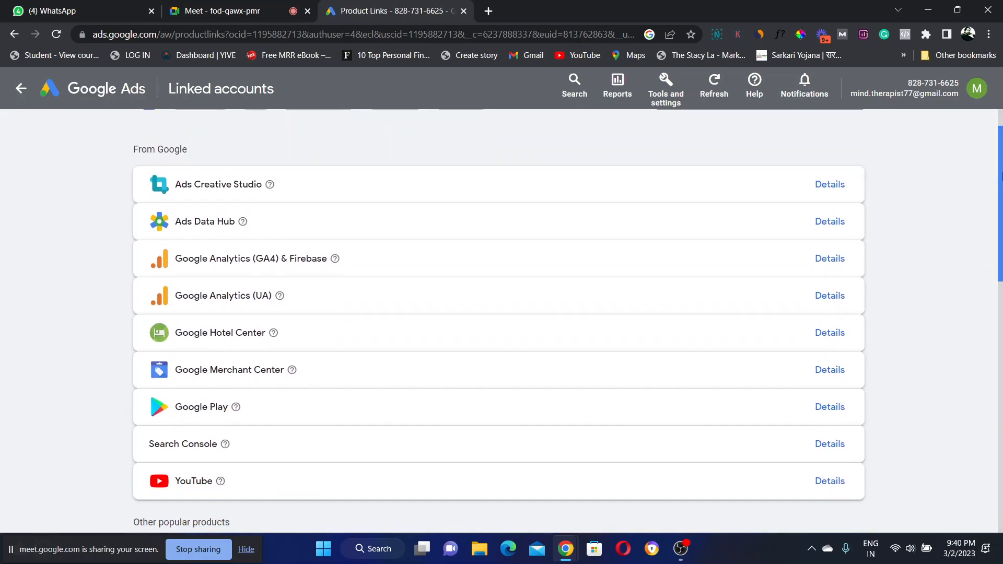
scroll(1000, 176, "down", 3)
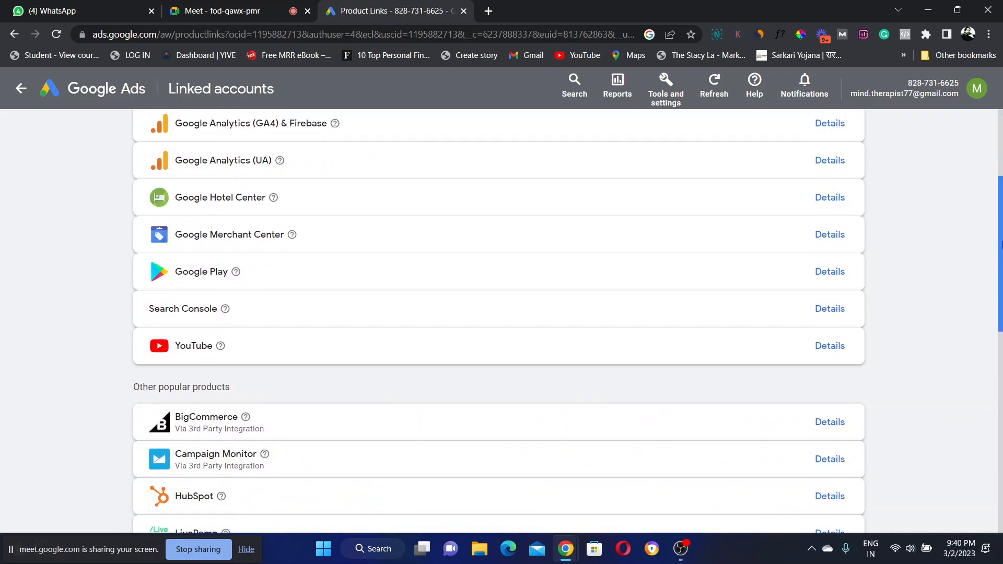
scroll(1000, 243, "down", 3)
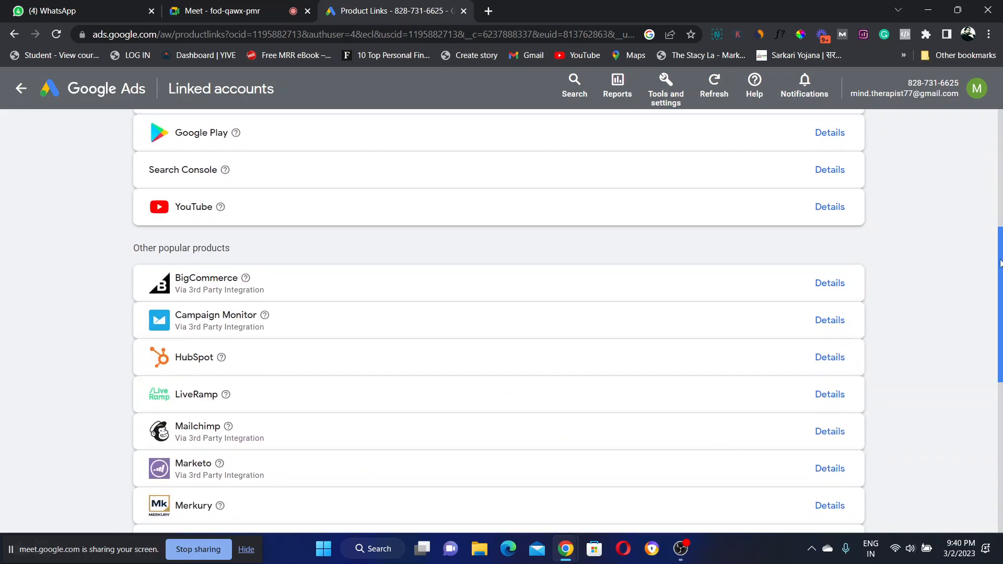
scroll(1000, 271, "up", 6)
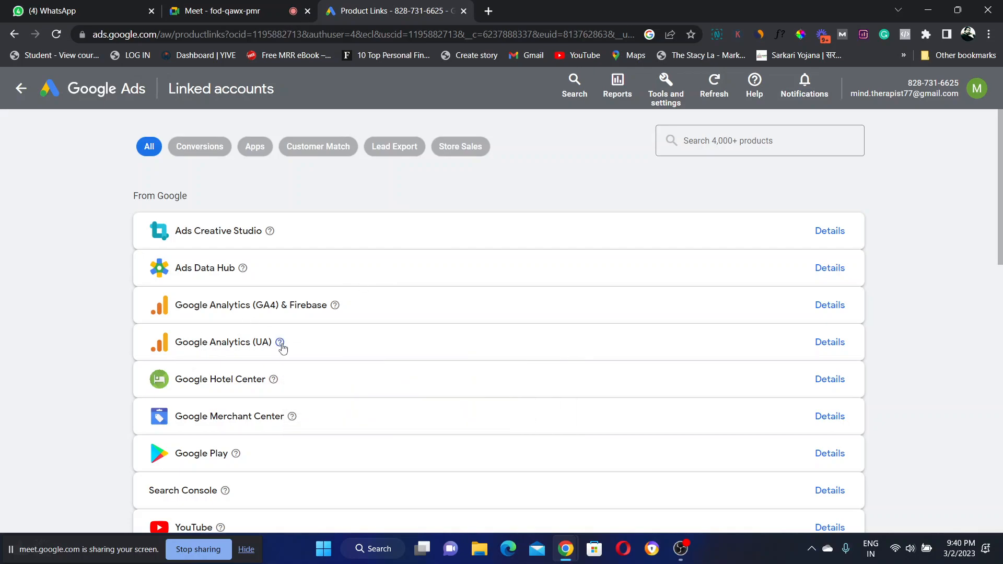
left_click_drag(157, 348, 307, 347)
Review the Google Analytics (GA4) & Firebase linking page, highlight its heading, and return to the account overview
left_click(828, 307)
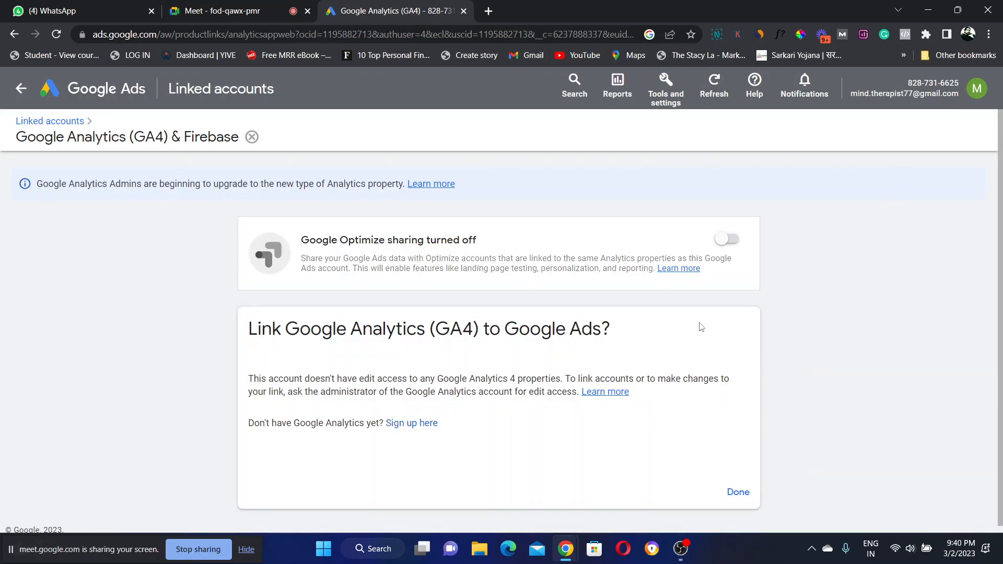
left_click_drag(244, 332, 631, 325)
triple_click(630, 325)
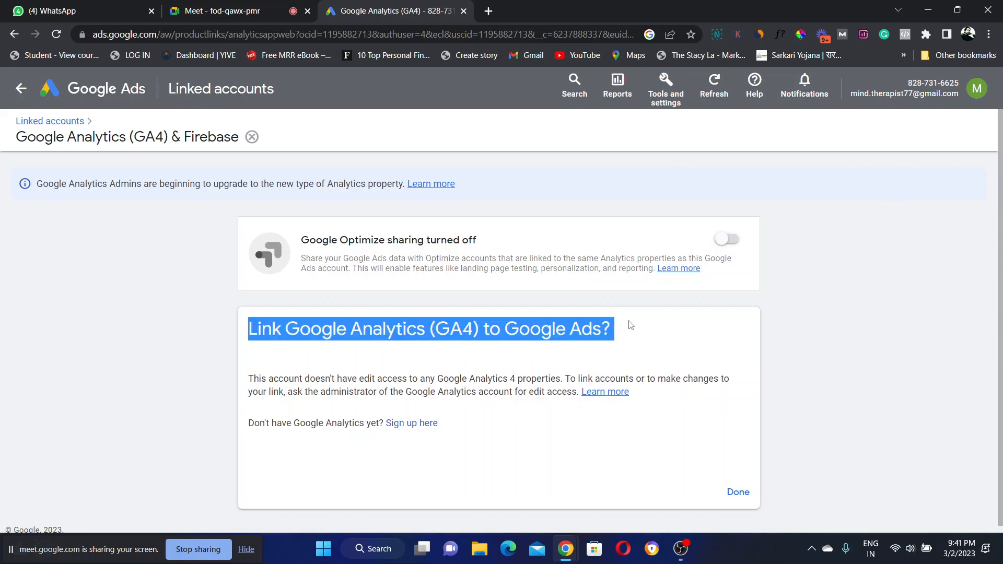
left_click(580, 328)
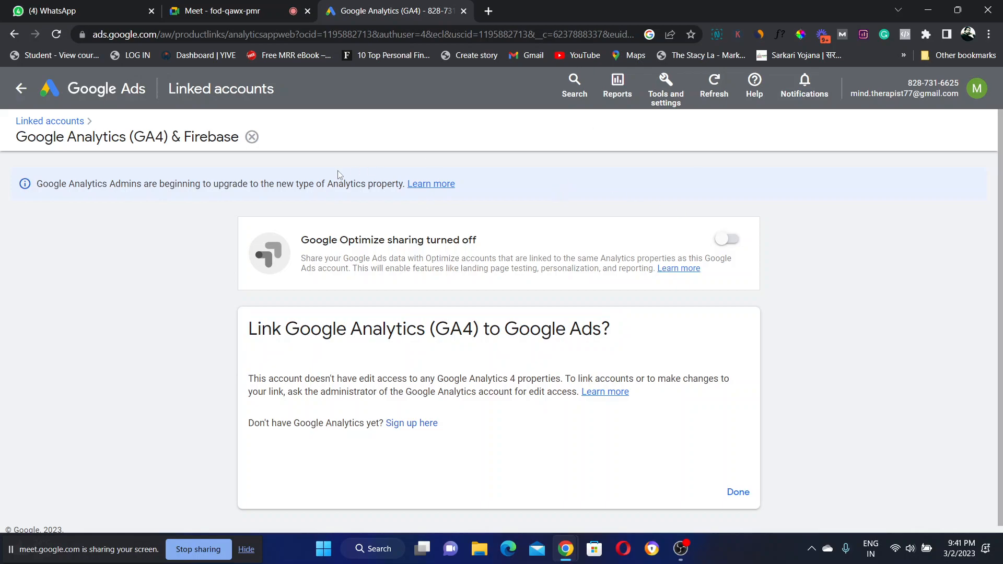
left_click(20, 92)
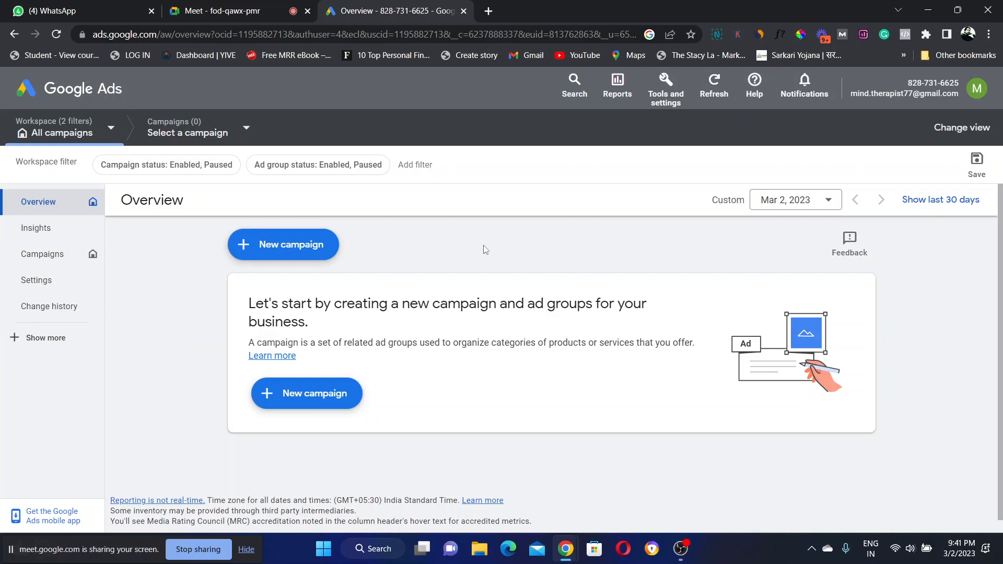
left_click(292, 249)
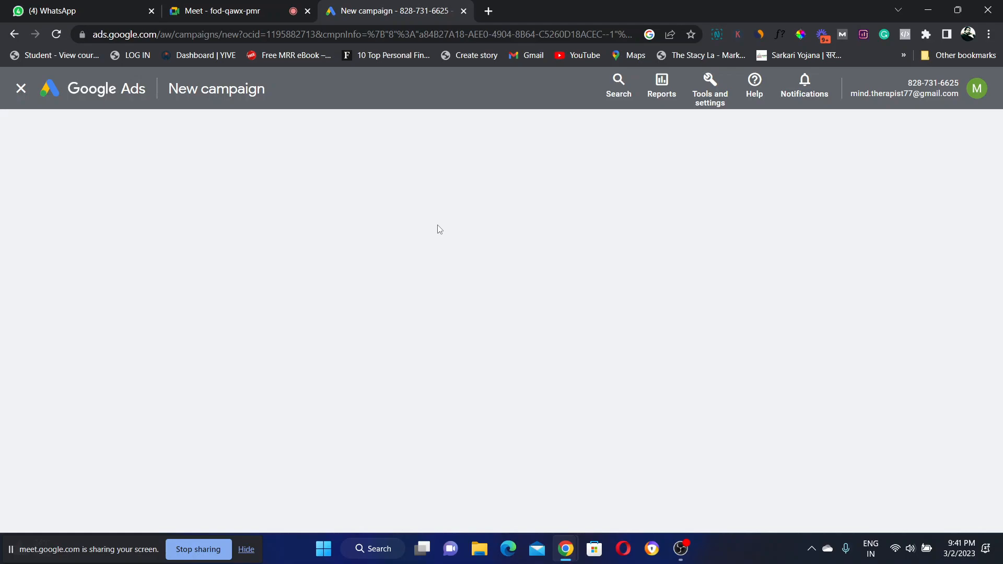
left_click(22, 90)
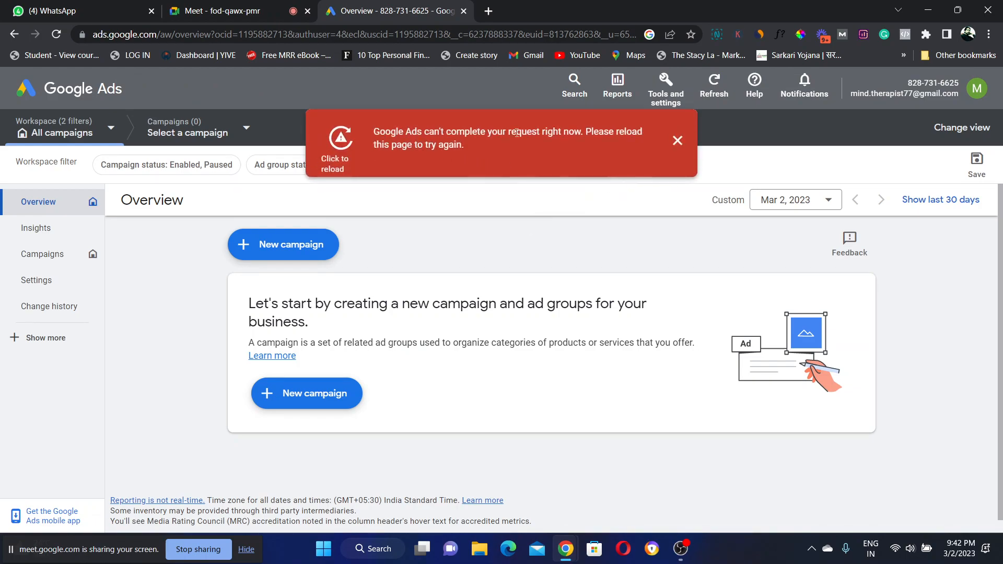
left_click(677, 140)
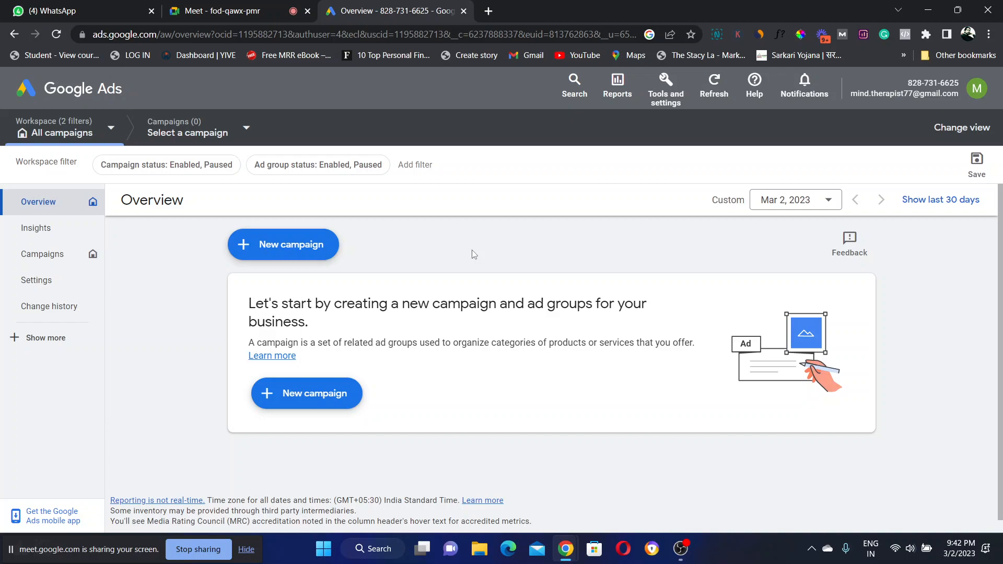
Switch to Google Meet and allow everyone to turn on their microphone in the host controls, closing them when done
left_click(207, 6)
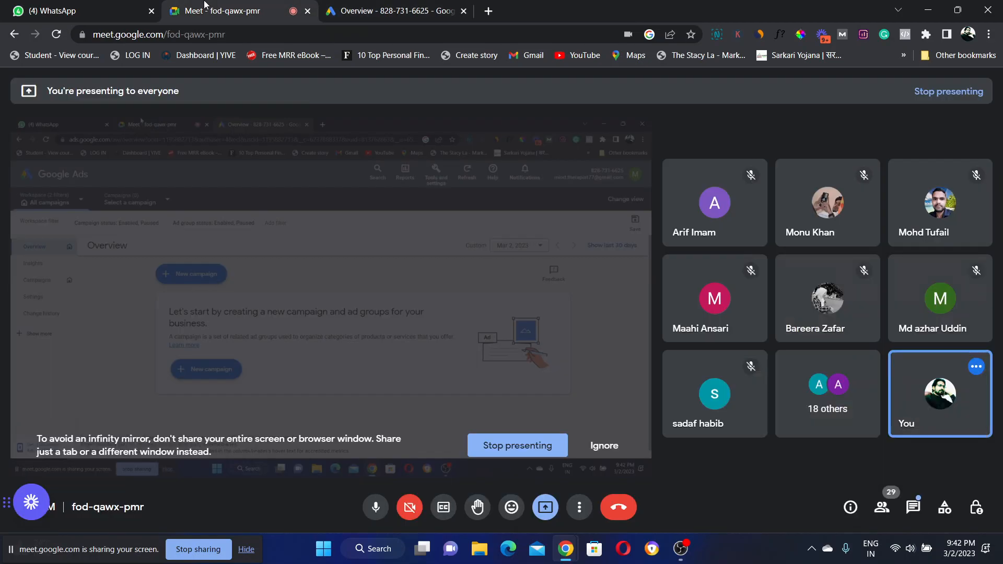
left_click(380, 5)
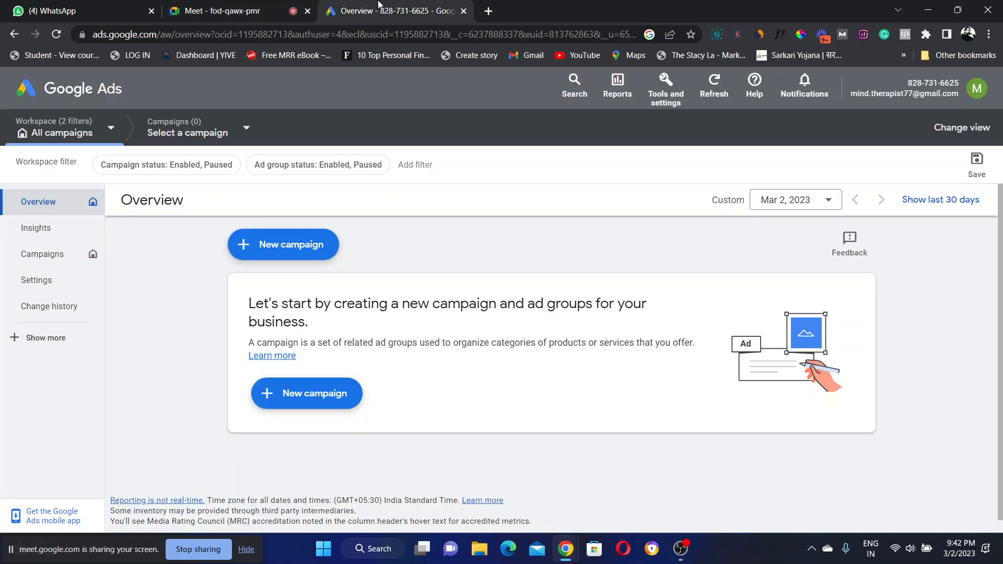
left_click(215, 5)
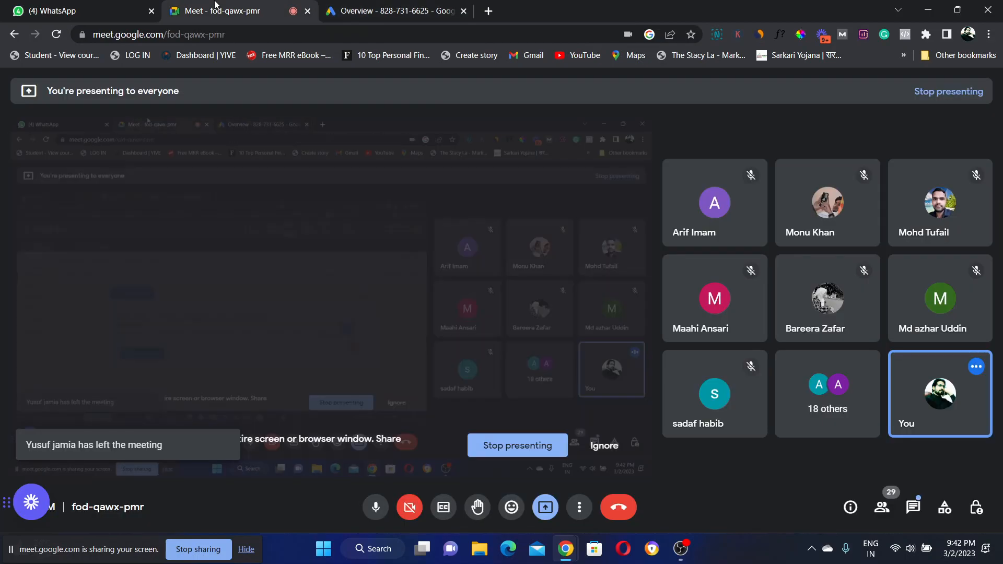
left_click(984, 515)
left_click(957, 390)
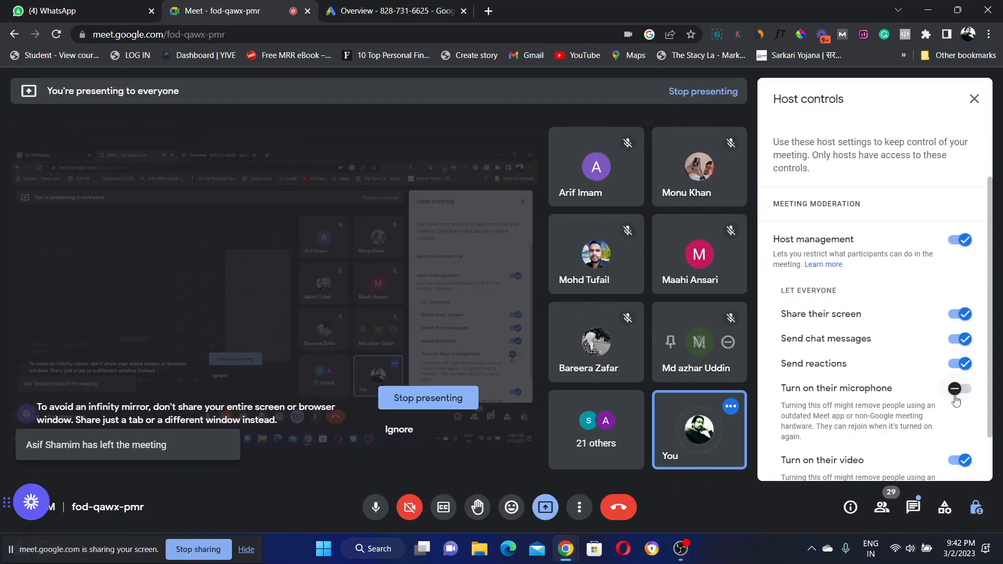
left_click(958, 391)
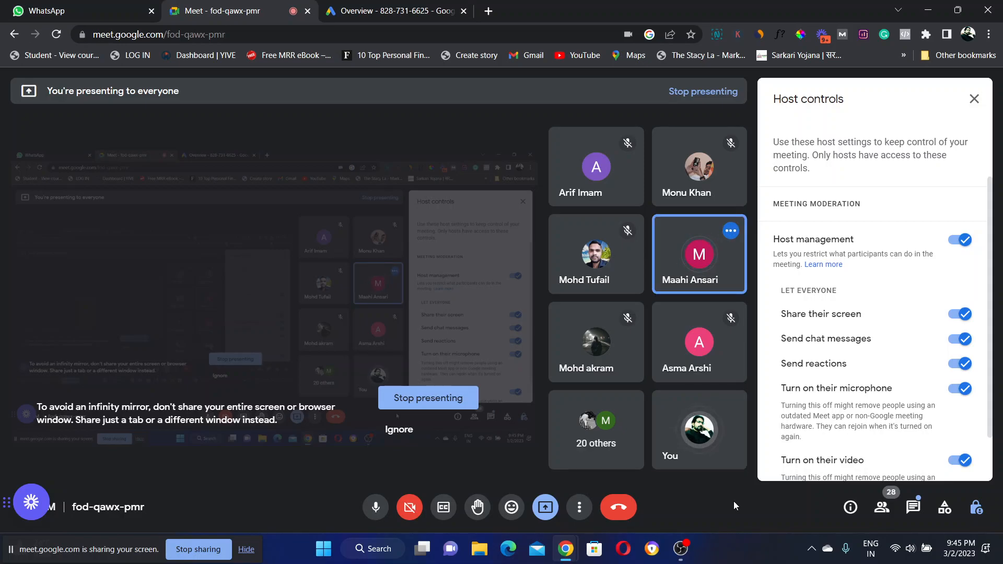
left_click(974, 99)
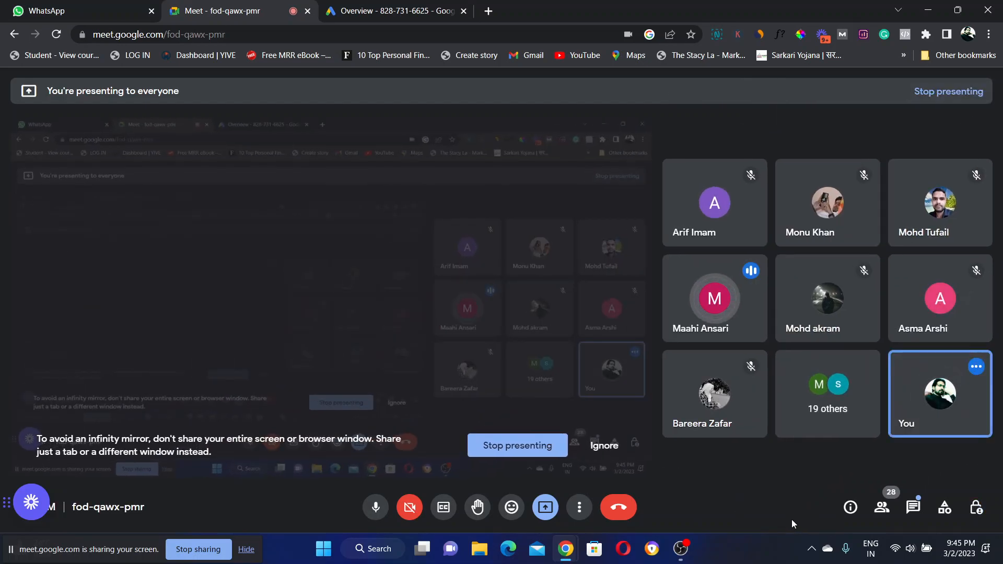